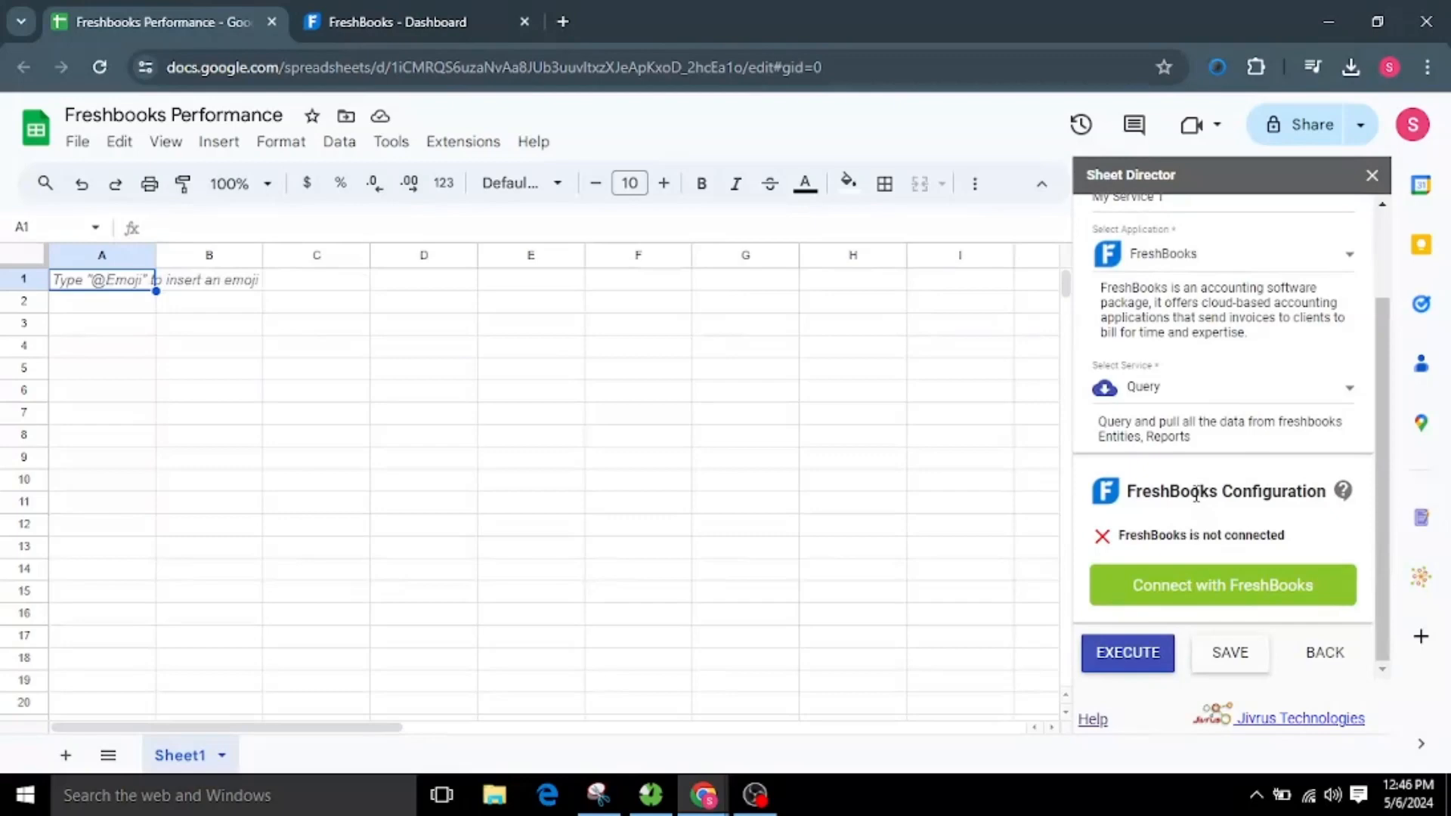
Connect the Sheet Director service to FreshBooks and return to the Freshbooks Performance spreadsheet.
scroll(1201, 484, up, 3)
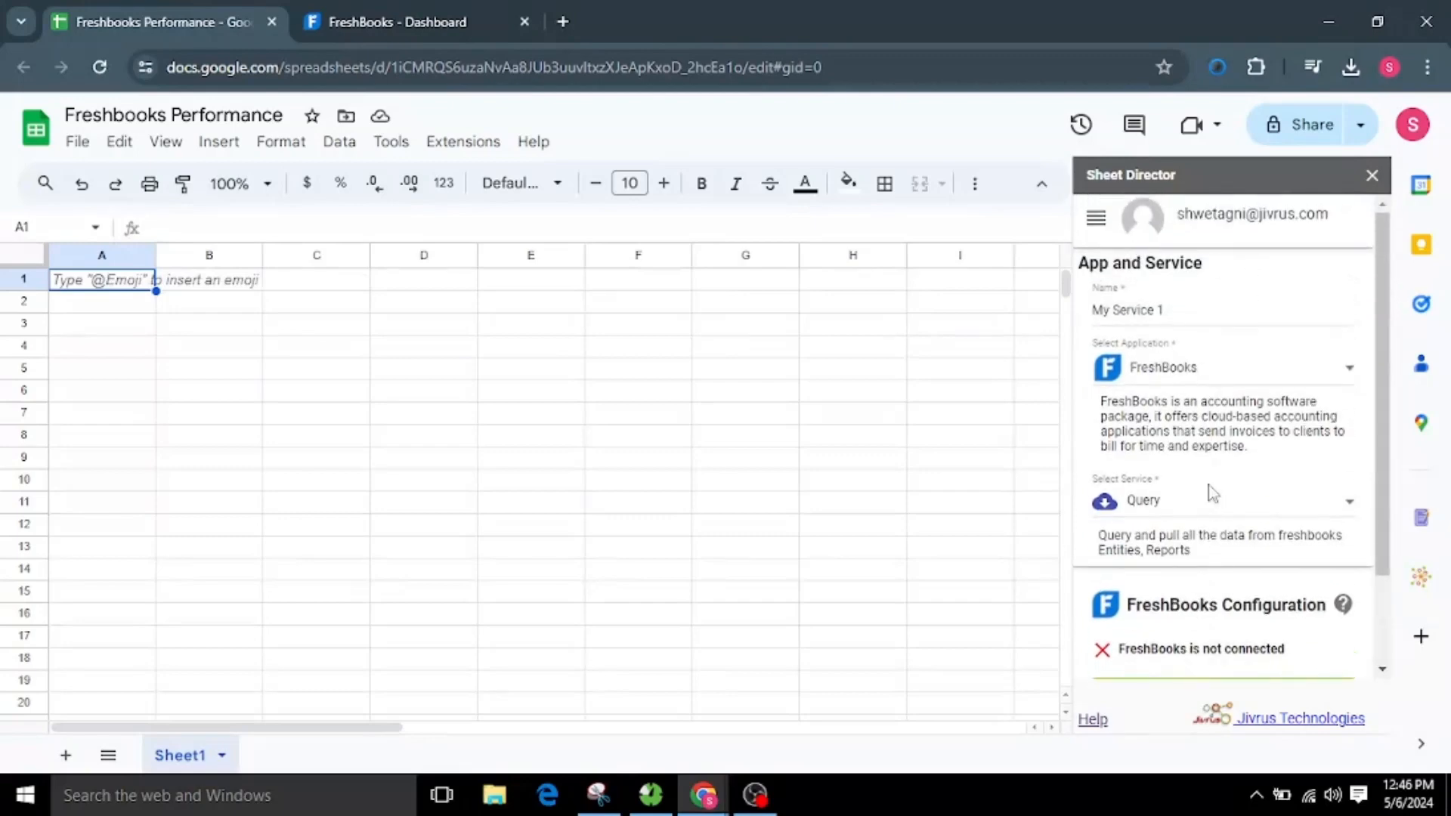
scroll(1213, 493, down, 2)
click(1183, 592)
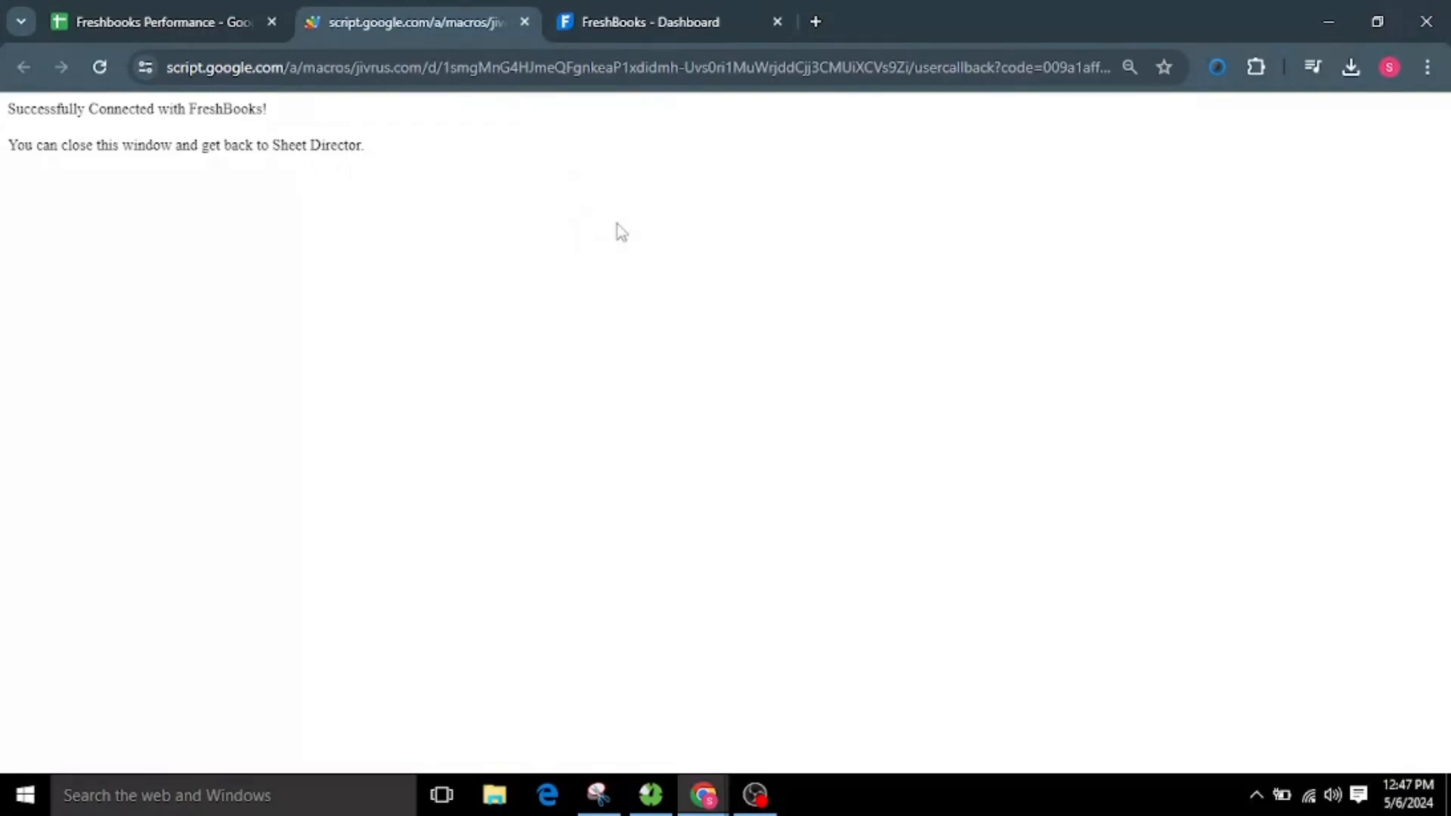
click(167, 9)
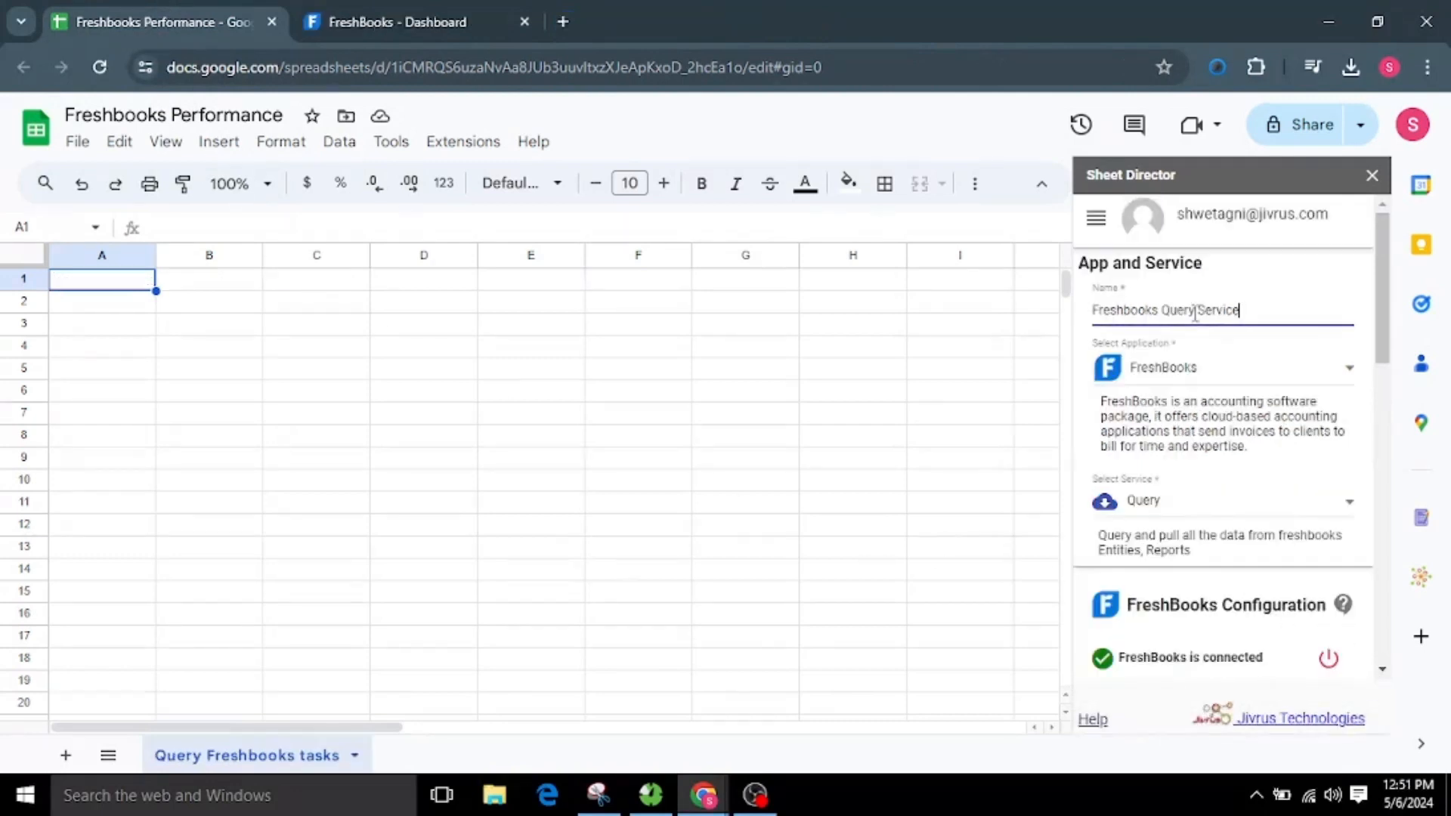
Select Tasks as the entity for the Freshbooks Query Service and dismiss the notice about sheet headers.
drag(1240, 311, 1092, 314)
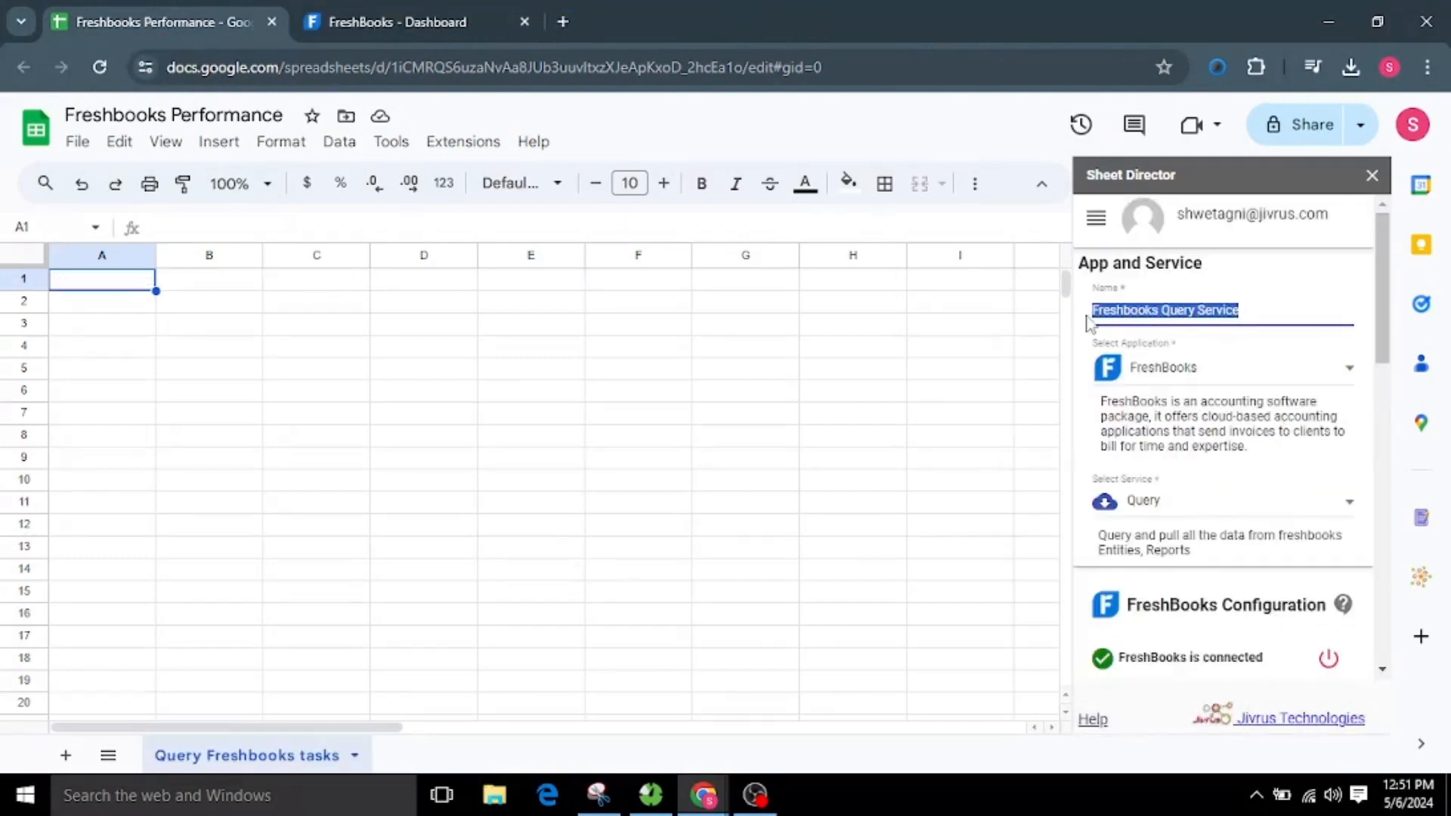
click(1274, 313)
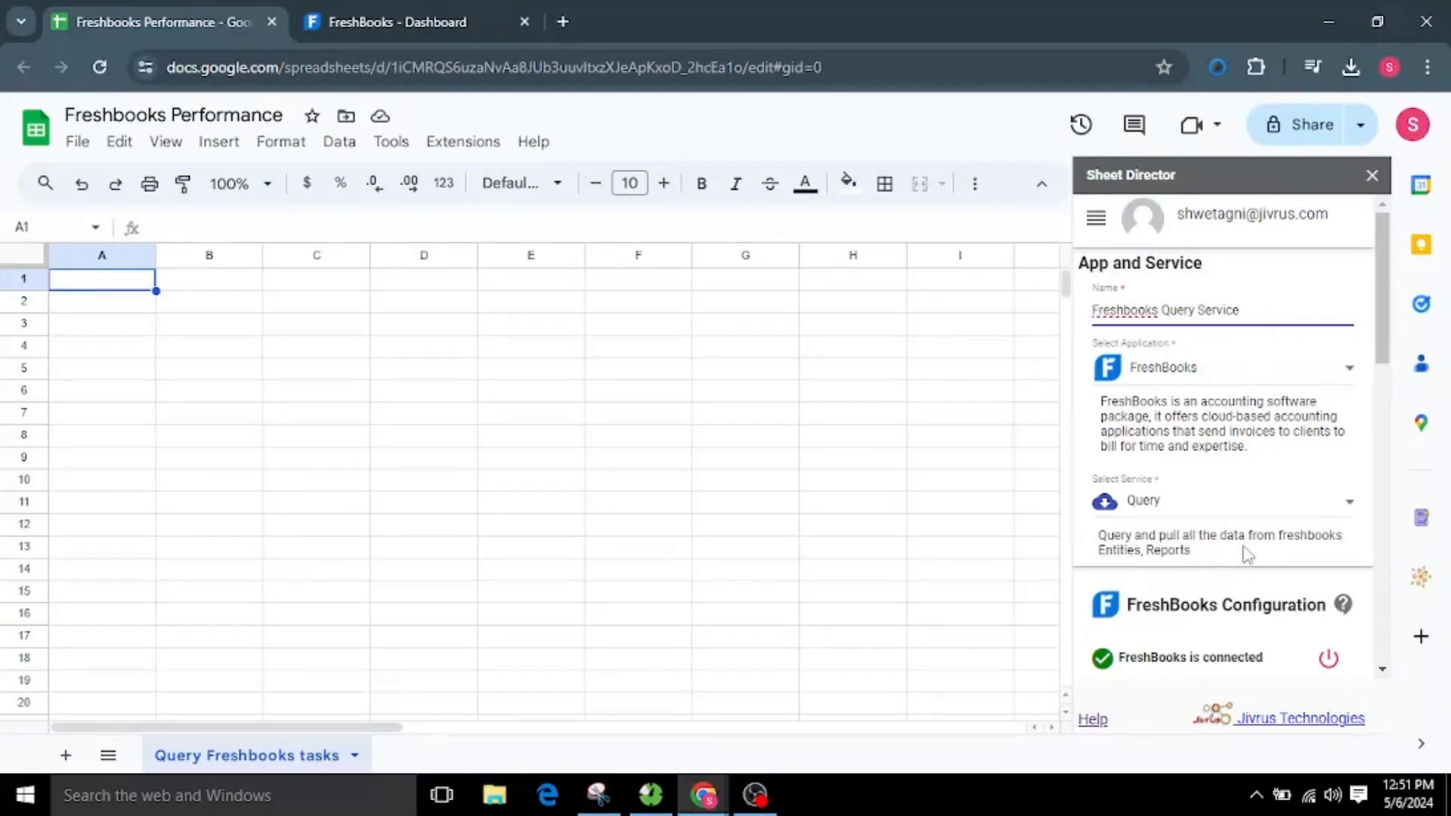
scroll(1247, 555, down, 4)
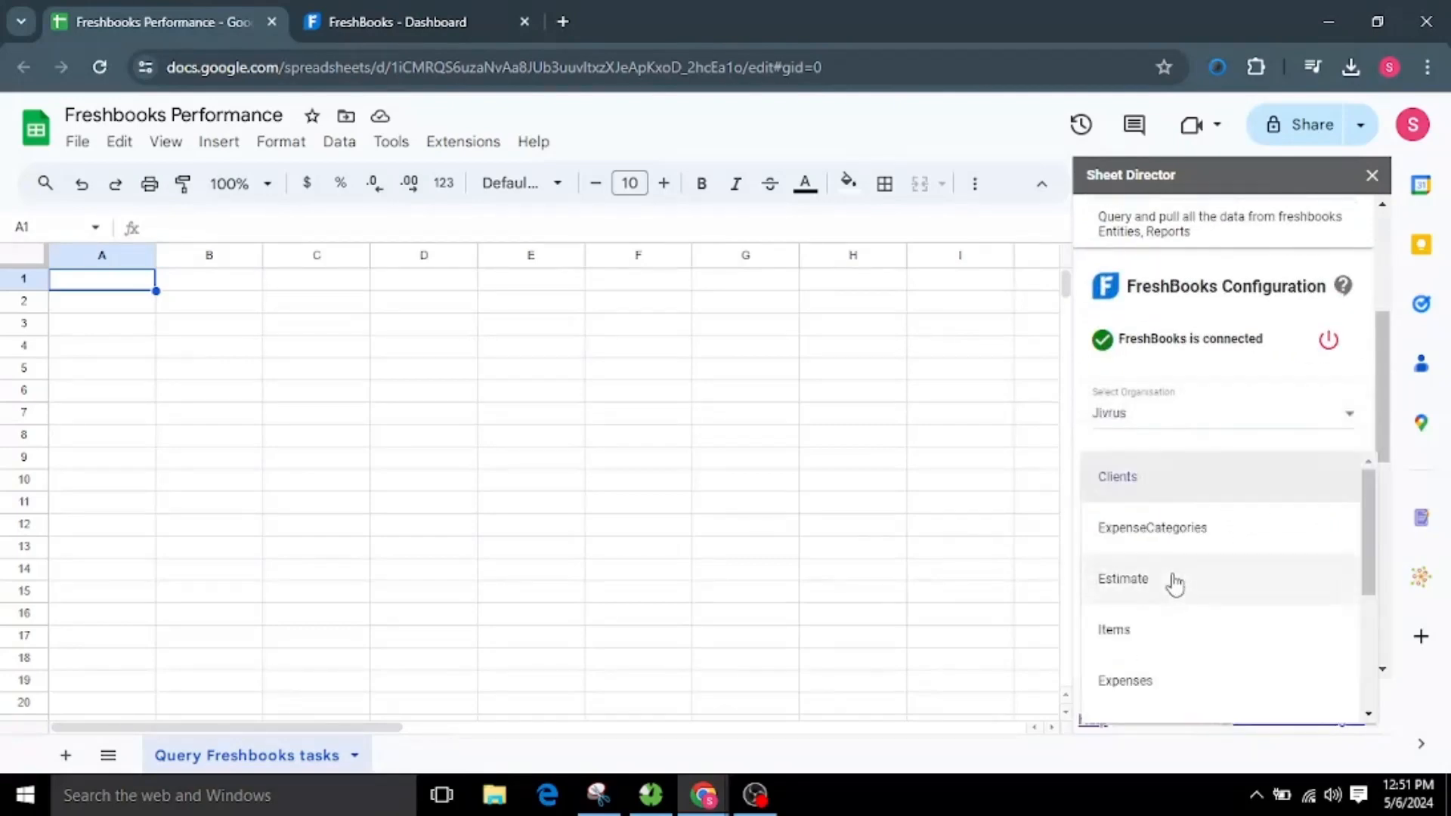
scroll(1154, 642, down, 3)
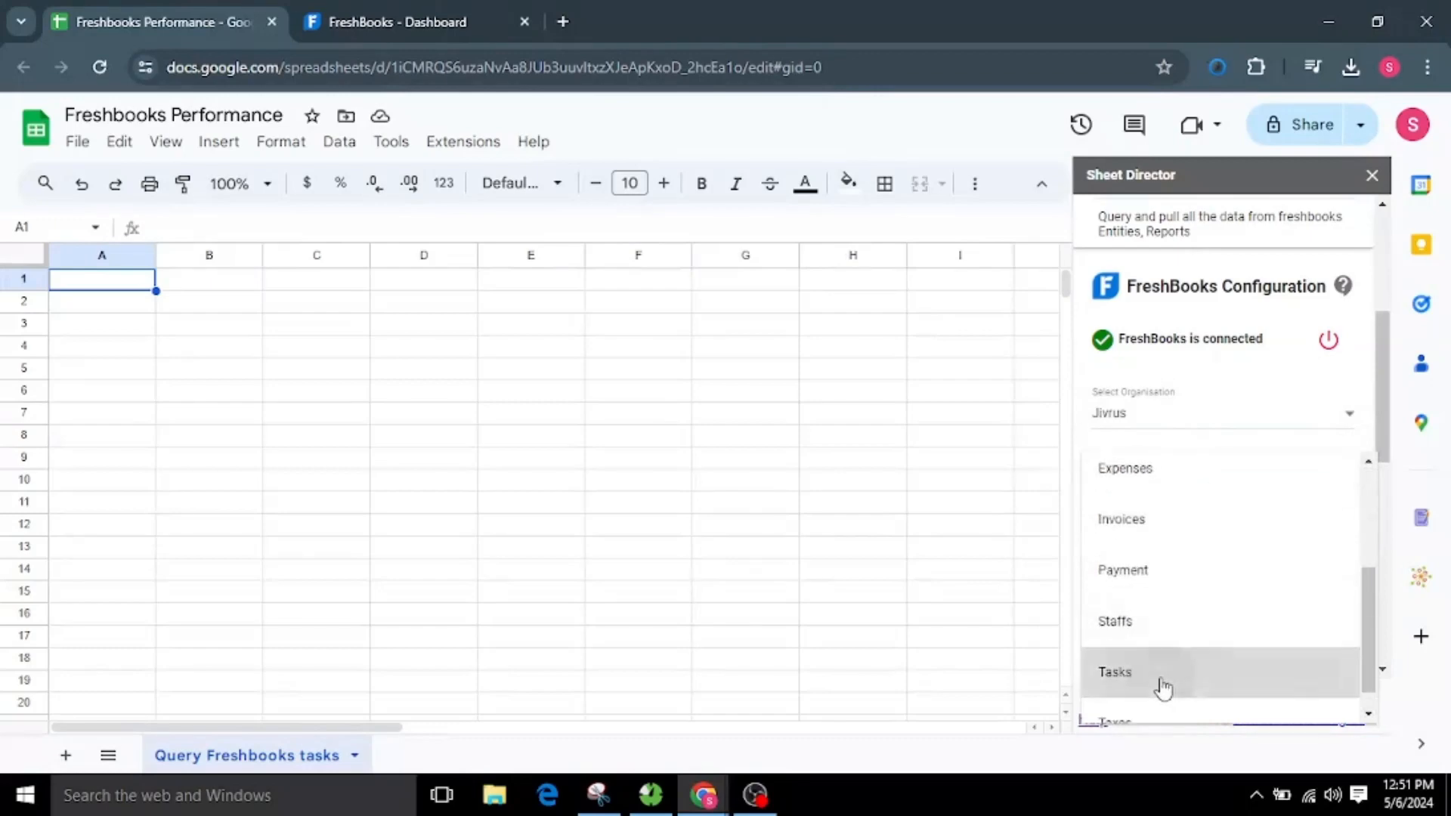
click(1162, 684)
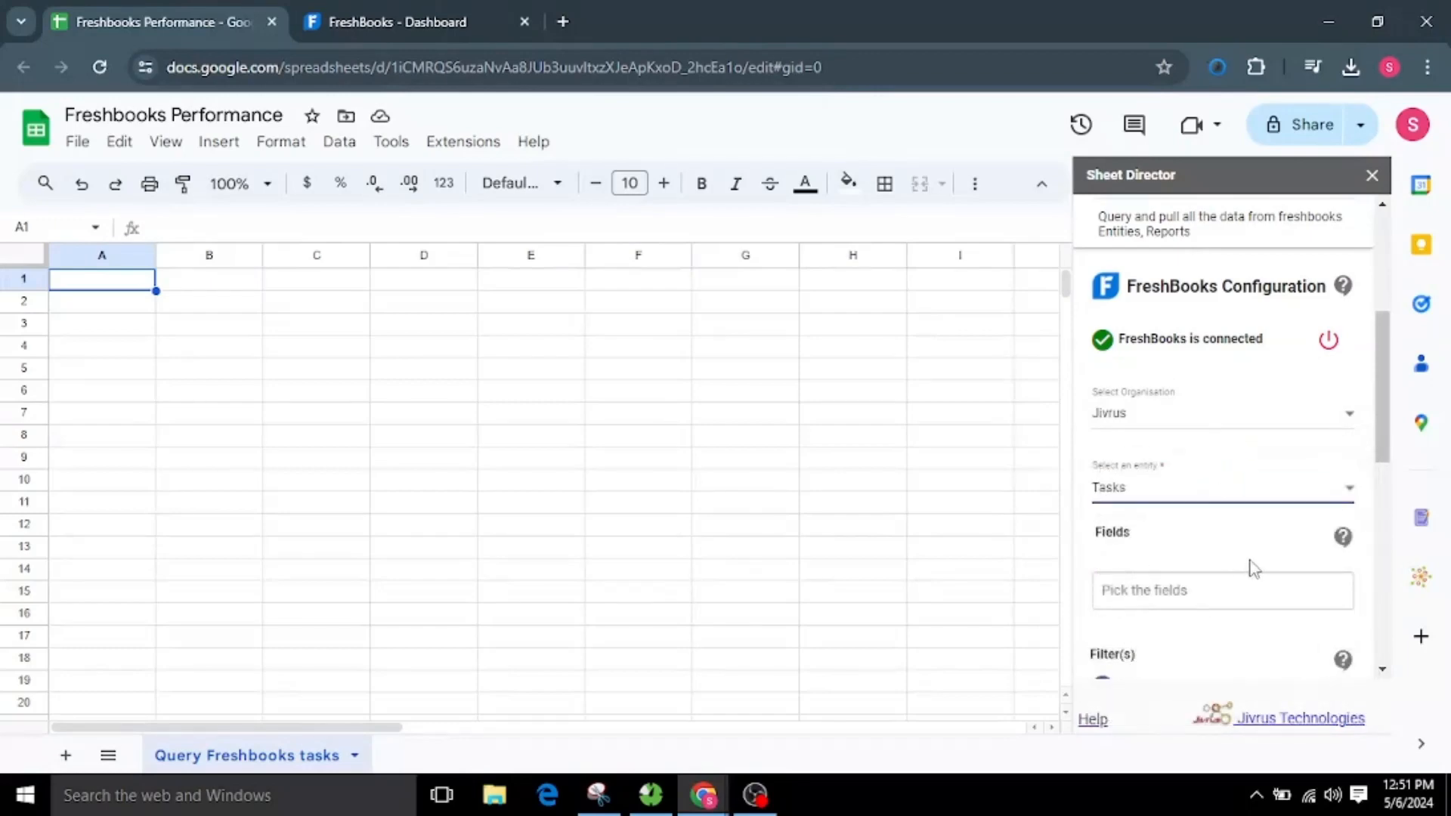
scroll(1185, 567, down, 1)
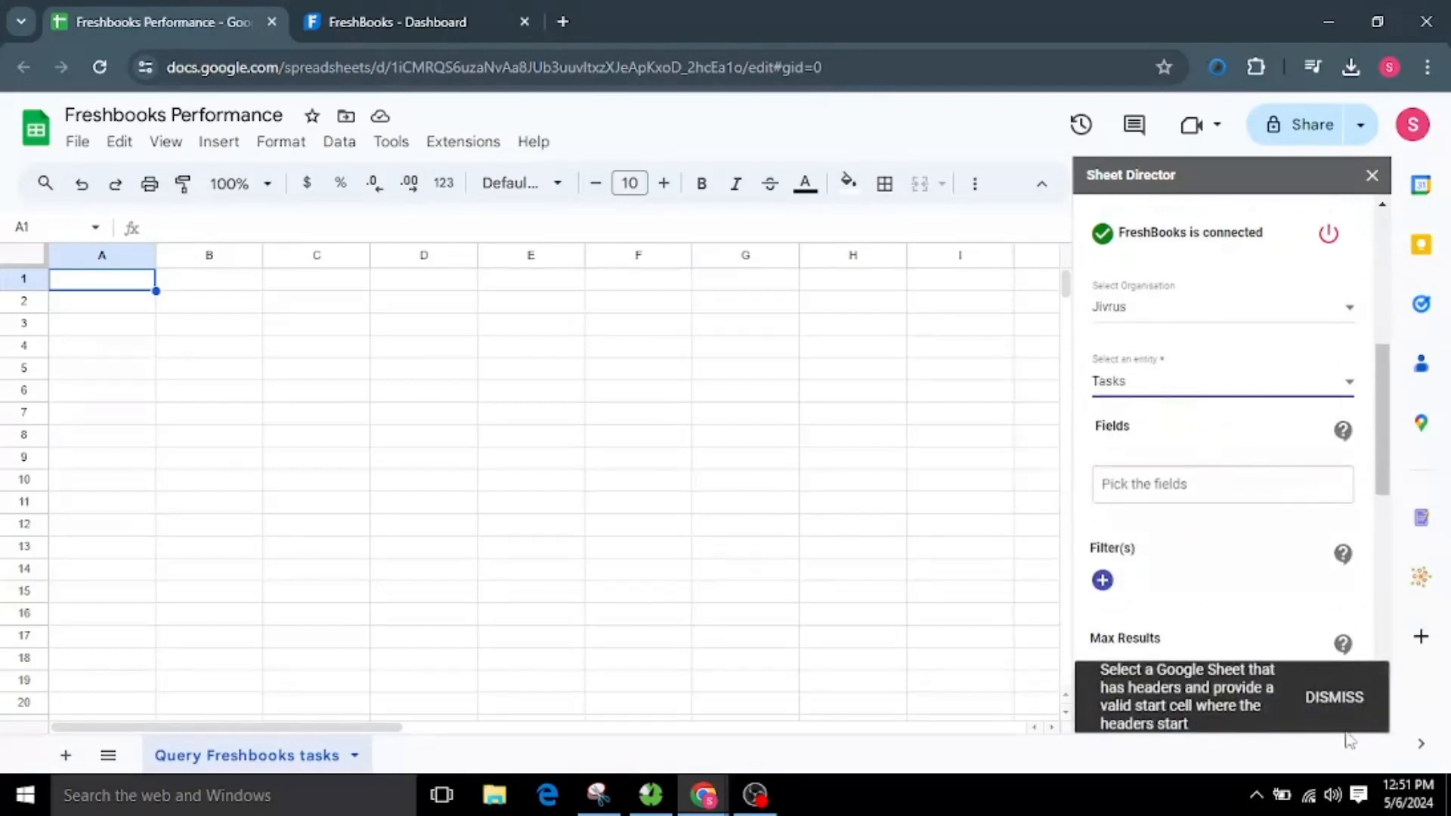
click(1357, 704)
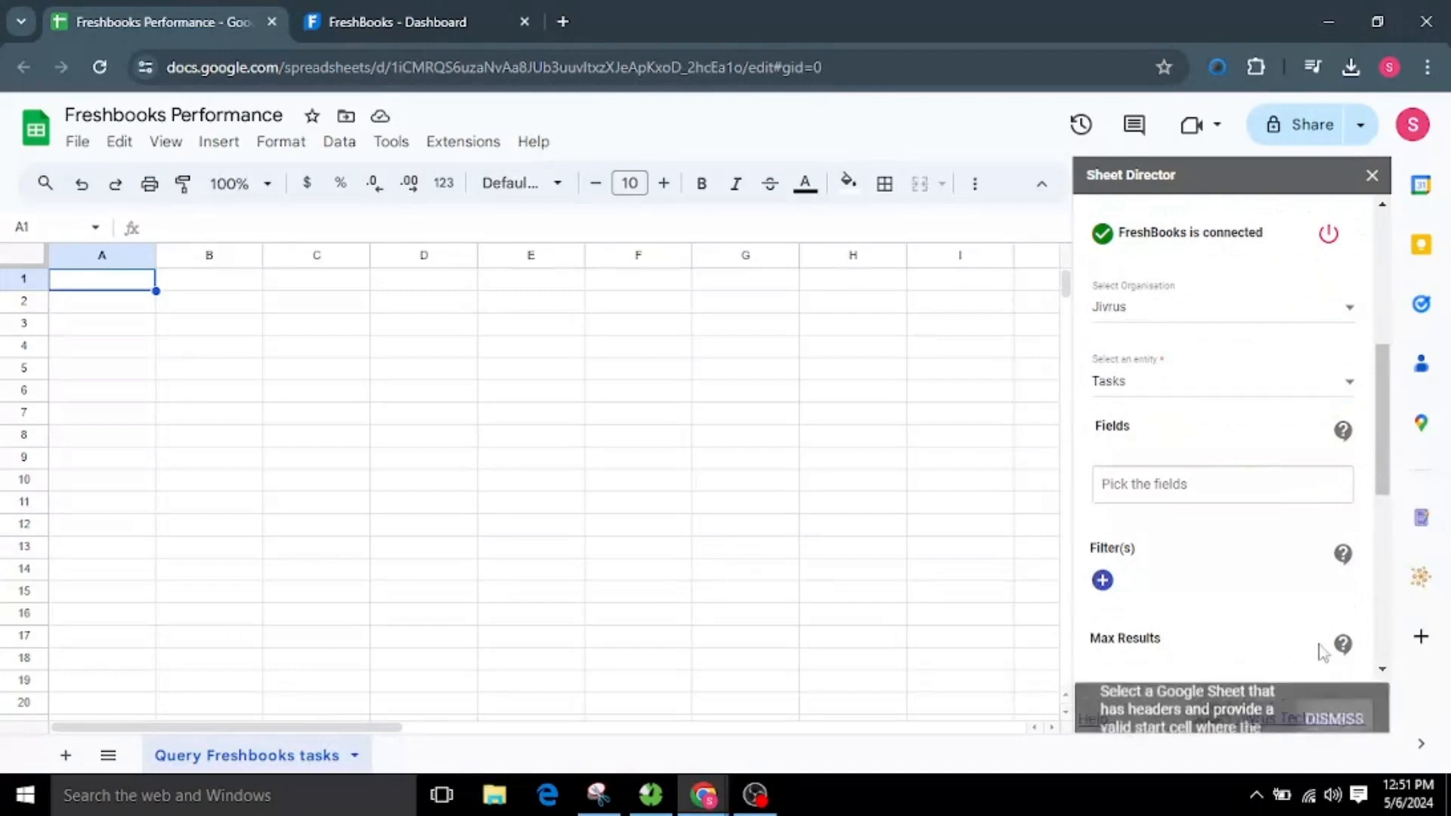
Pick the fields Id, Name, Billable, Description, Rate Amount, Rate Code and Updated for the tasks query.
click(1162, 483)
click(1183, 573)
click(1193, 577)
click(1208, 529)
click(1210, 521)
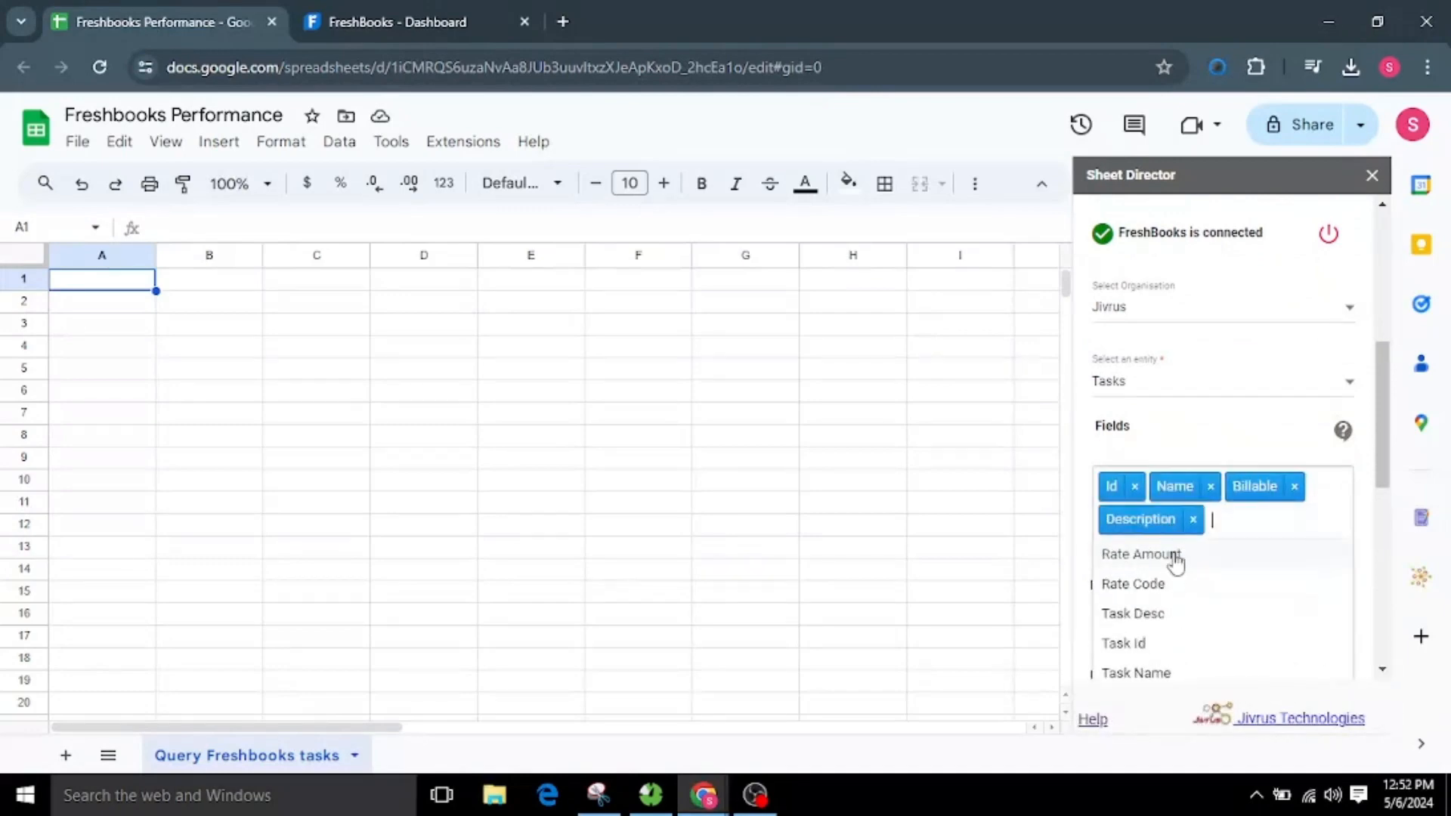
click(1173, 555)
click(1149, 584)
click(1185, 557)
click(1153, 556)
scroll(1188, 593, down, 2)
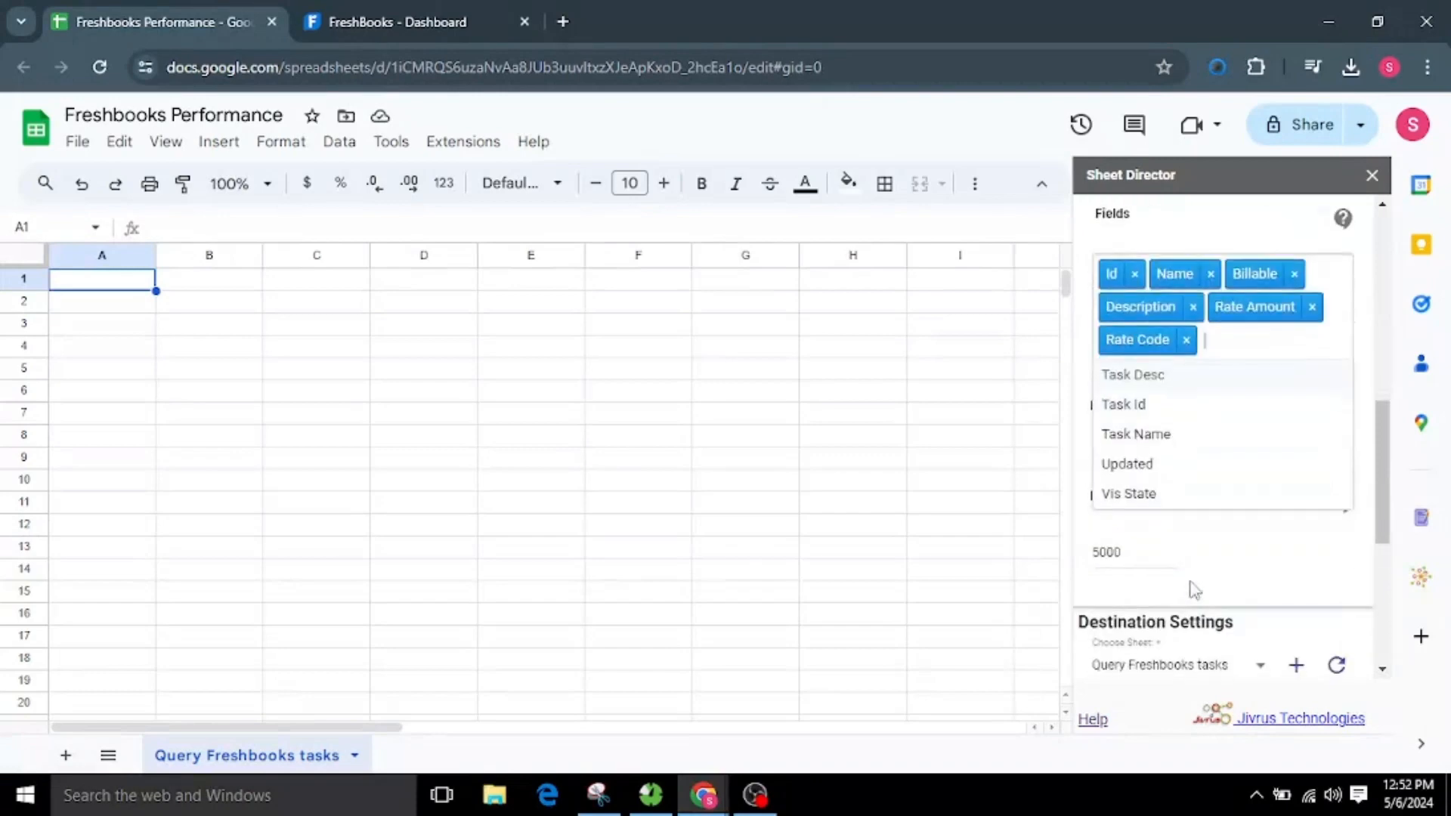
click(1197, 465)
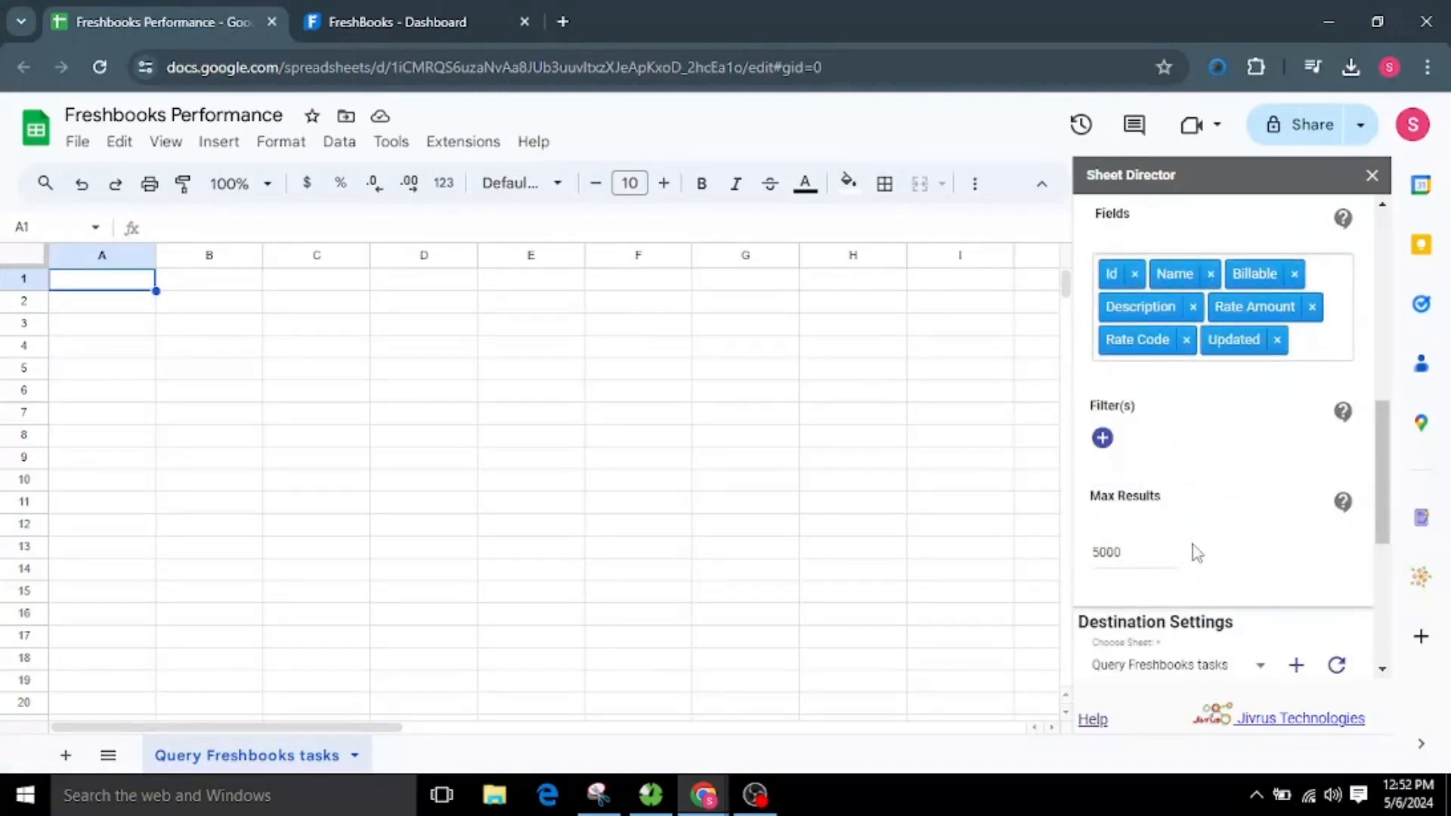
Add an empty filter and remove it again, and limit the query's maximum results to 25.
click(1103, 439)
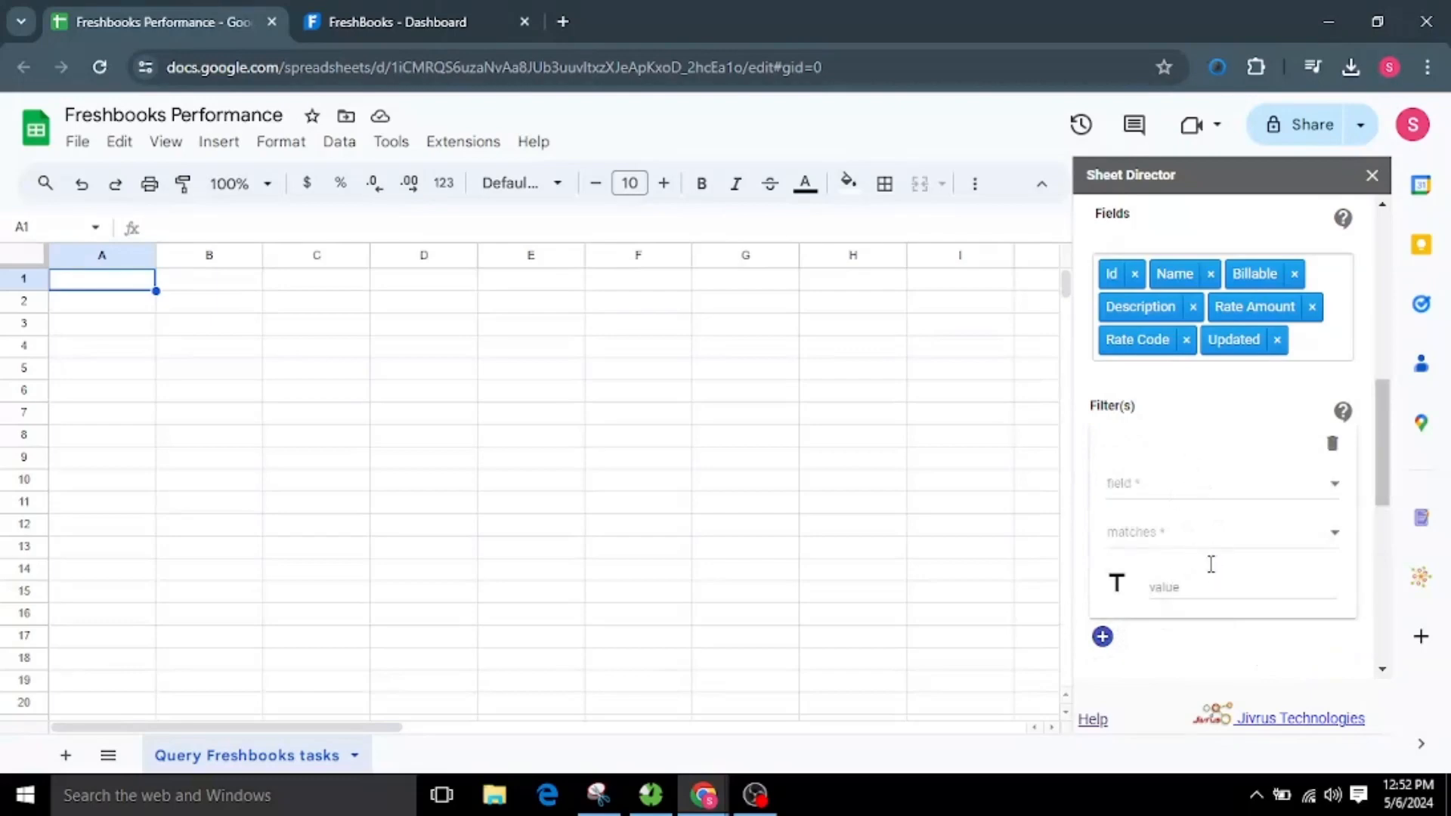
click(1332, 451)
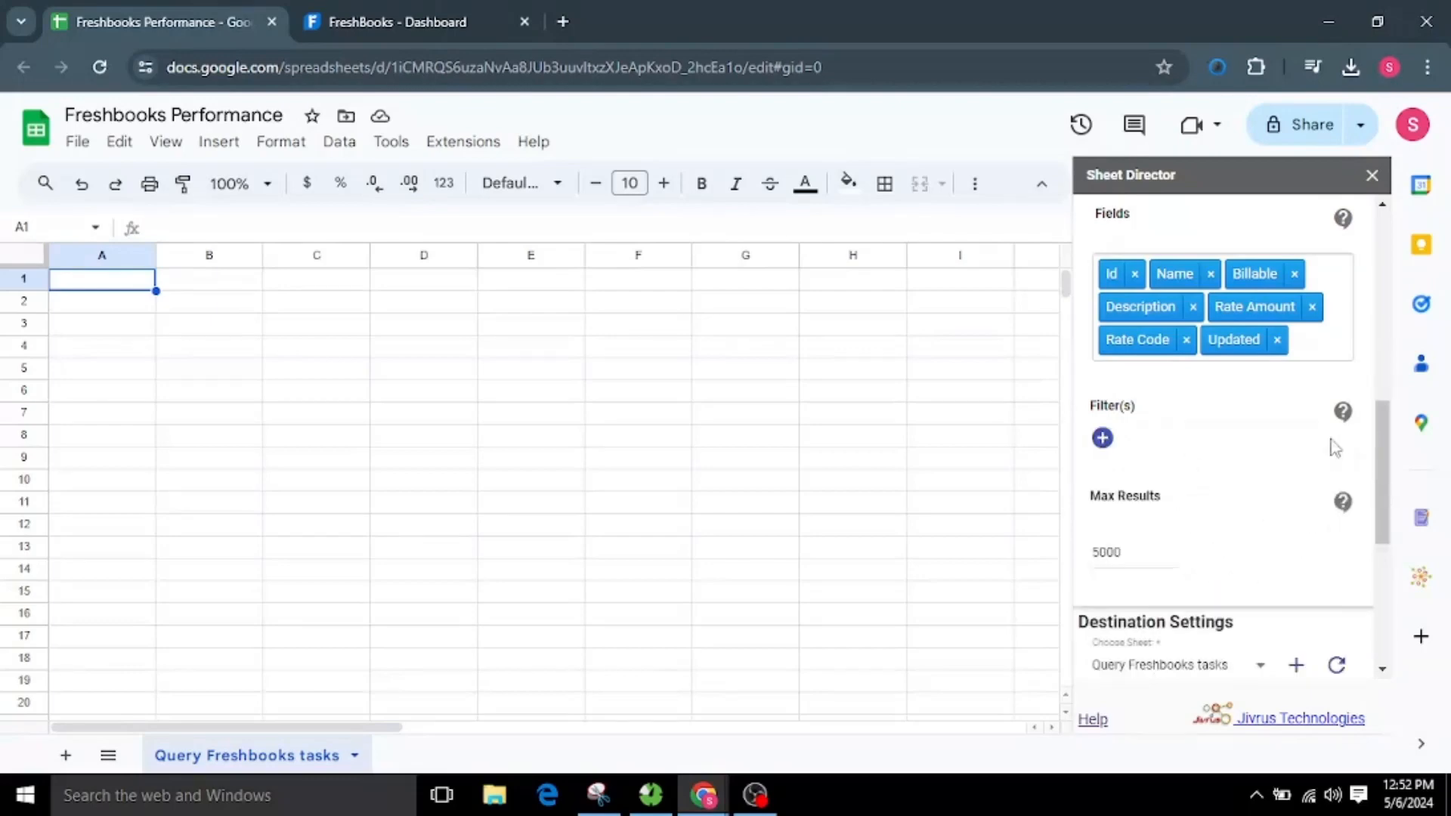
scroll(1238, 582, down, 2)
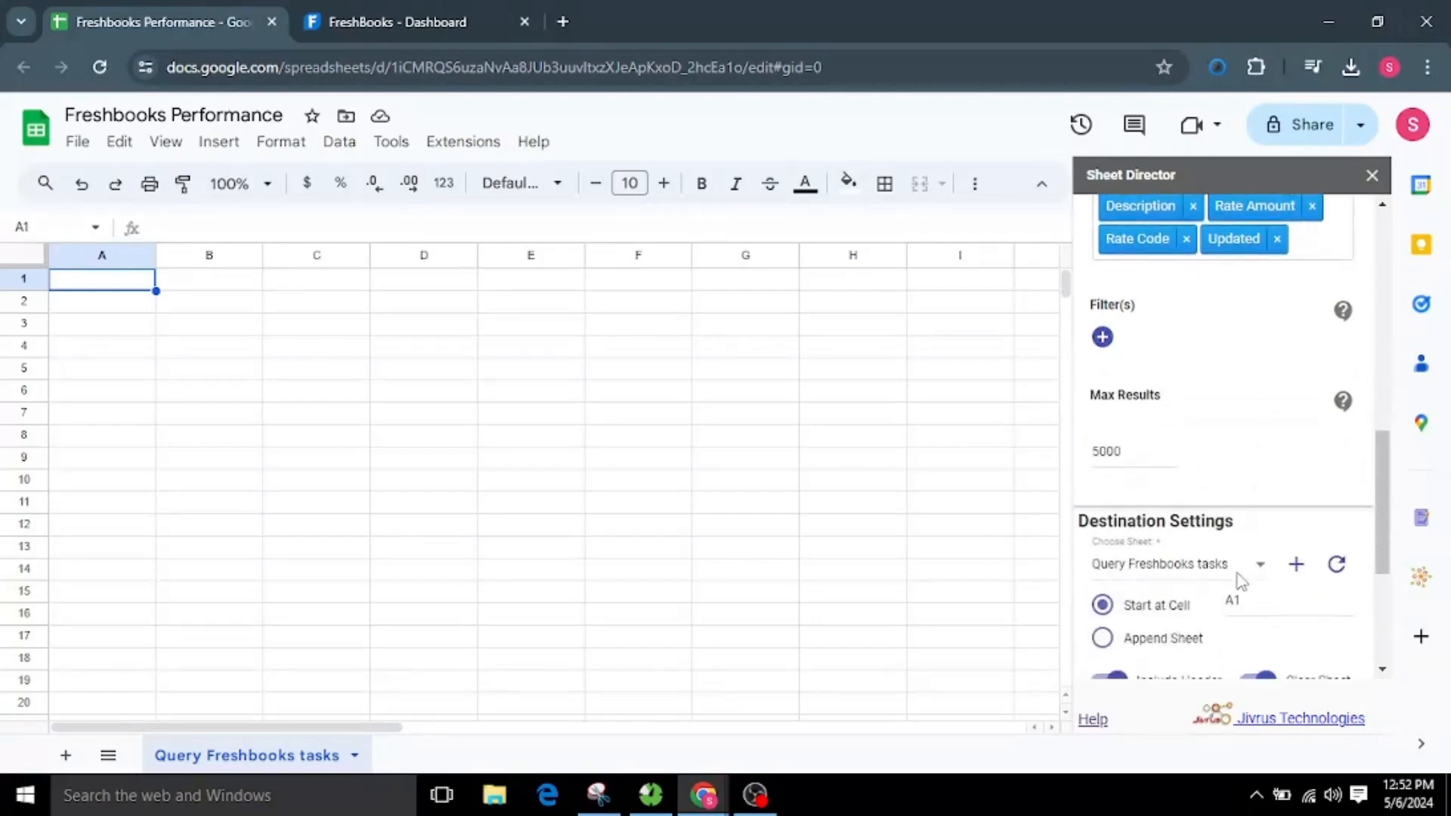
double_click(1118, 439)
text(25)
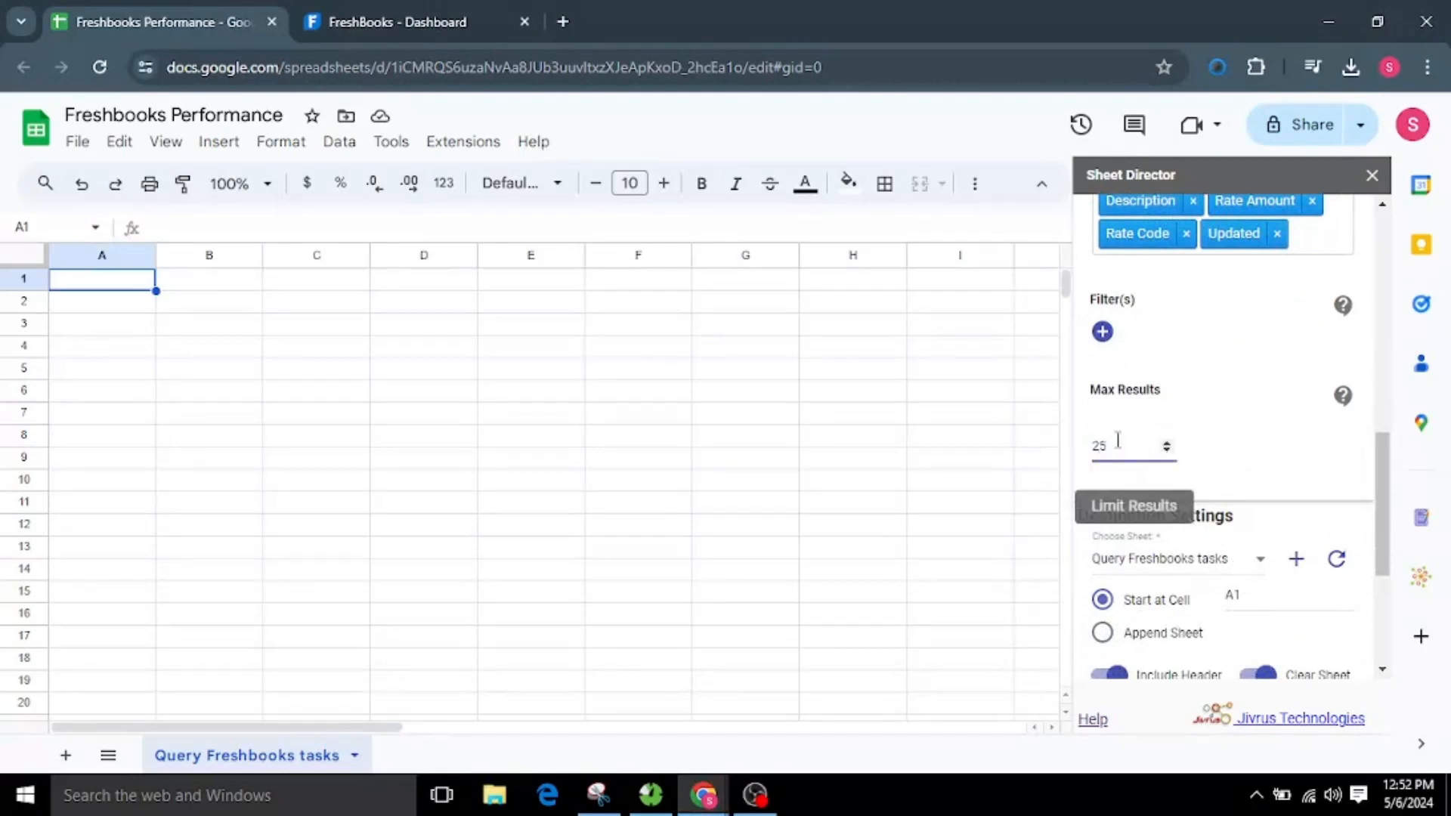
click(1252, 471)
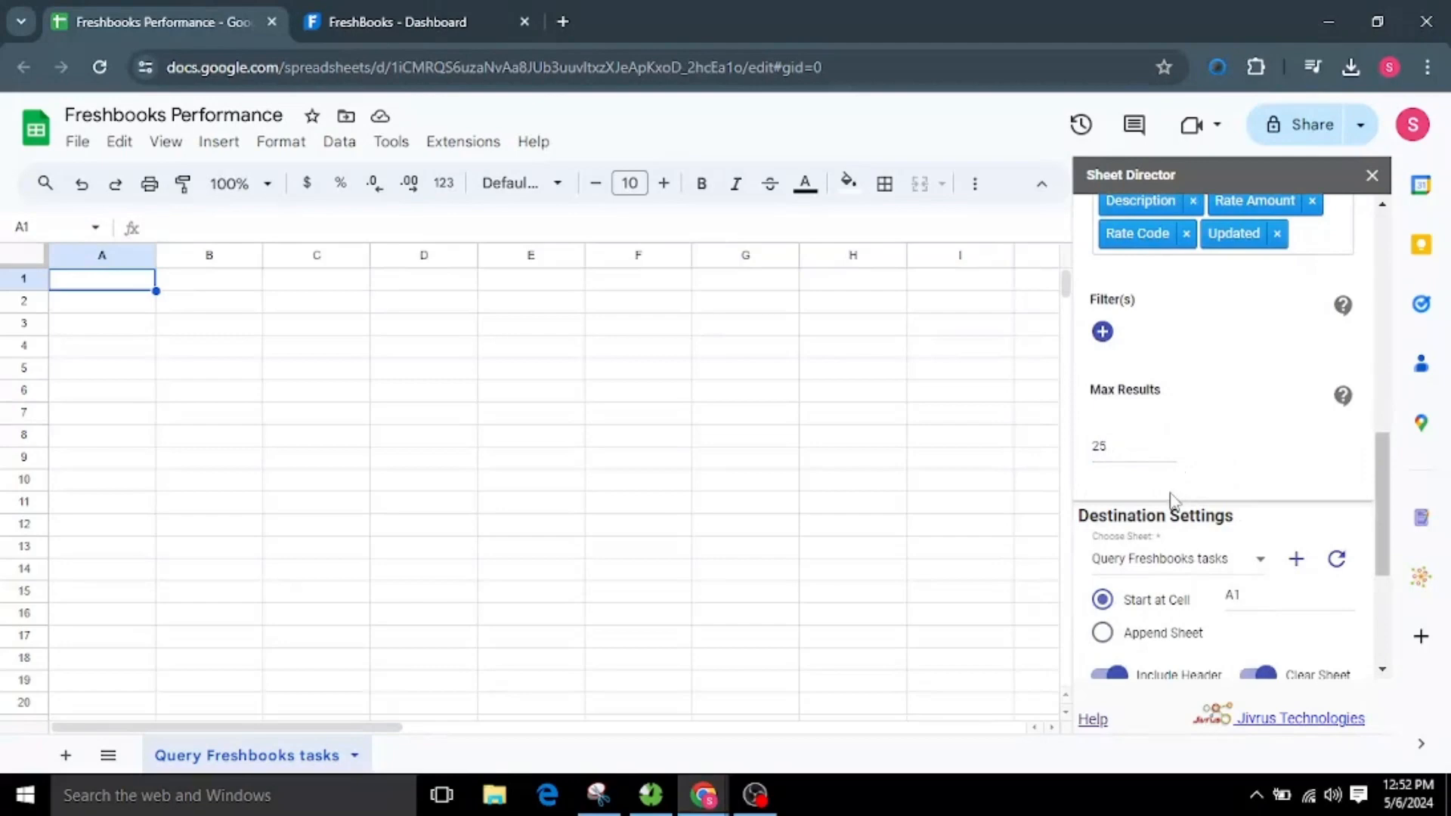
Execute the query into the Query Freshbooks tasks sheet from cell A1, with Include Header and Clear Sheet on, and review the imported rows.
scroll(1172, 499, down, 2)
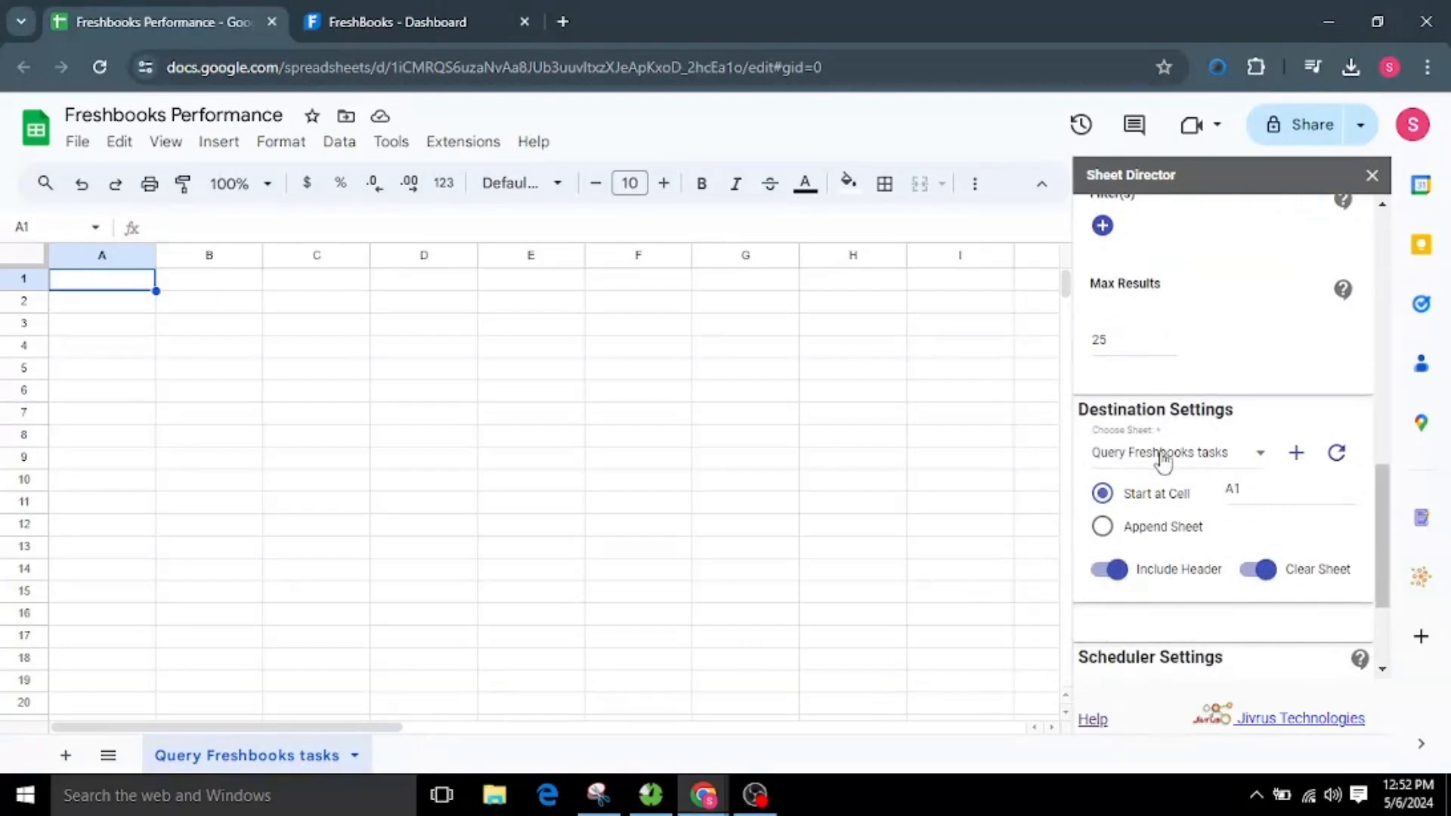
click(1242, 490)
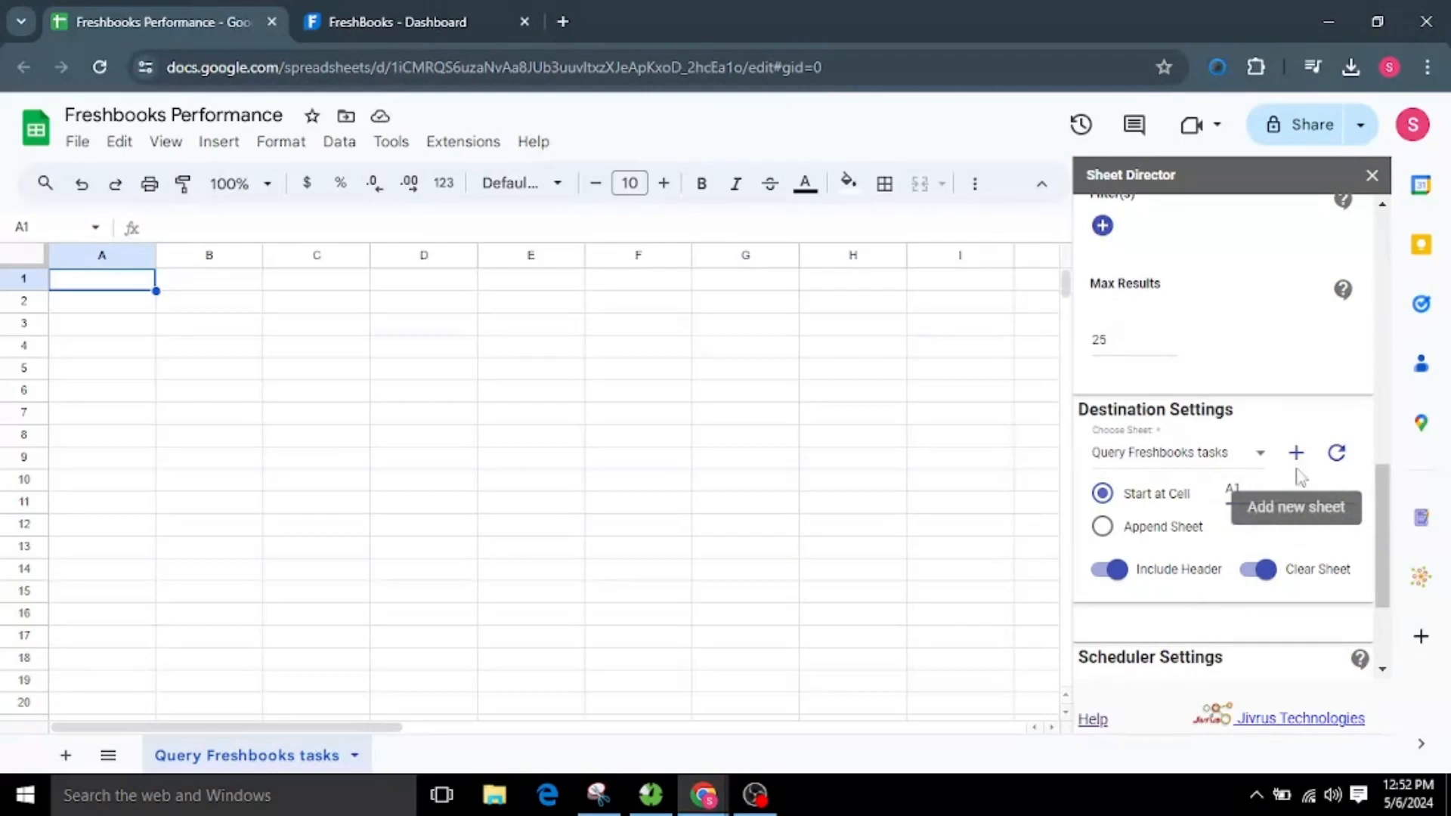
click(1120, 568)
click(1120, 569)
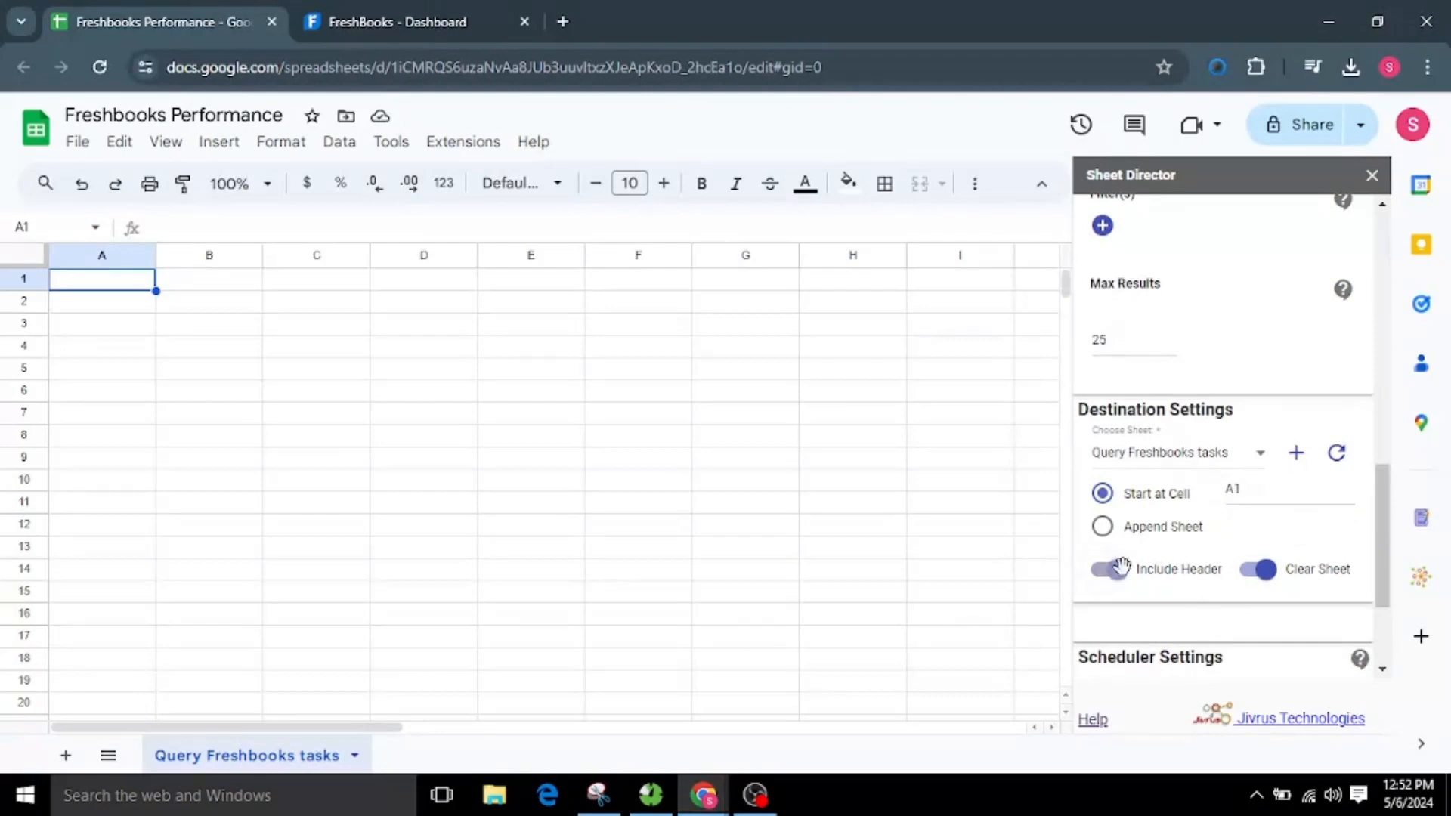
click(1258, 569)
click(1258, 569)
scroll(1279, 595, down, 3)
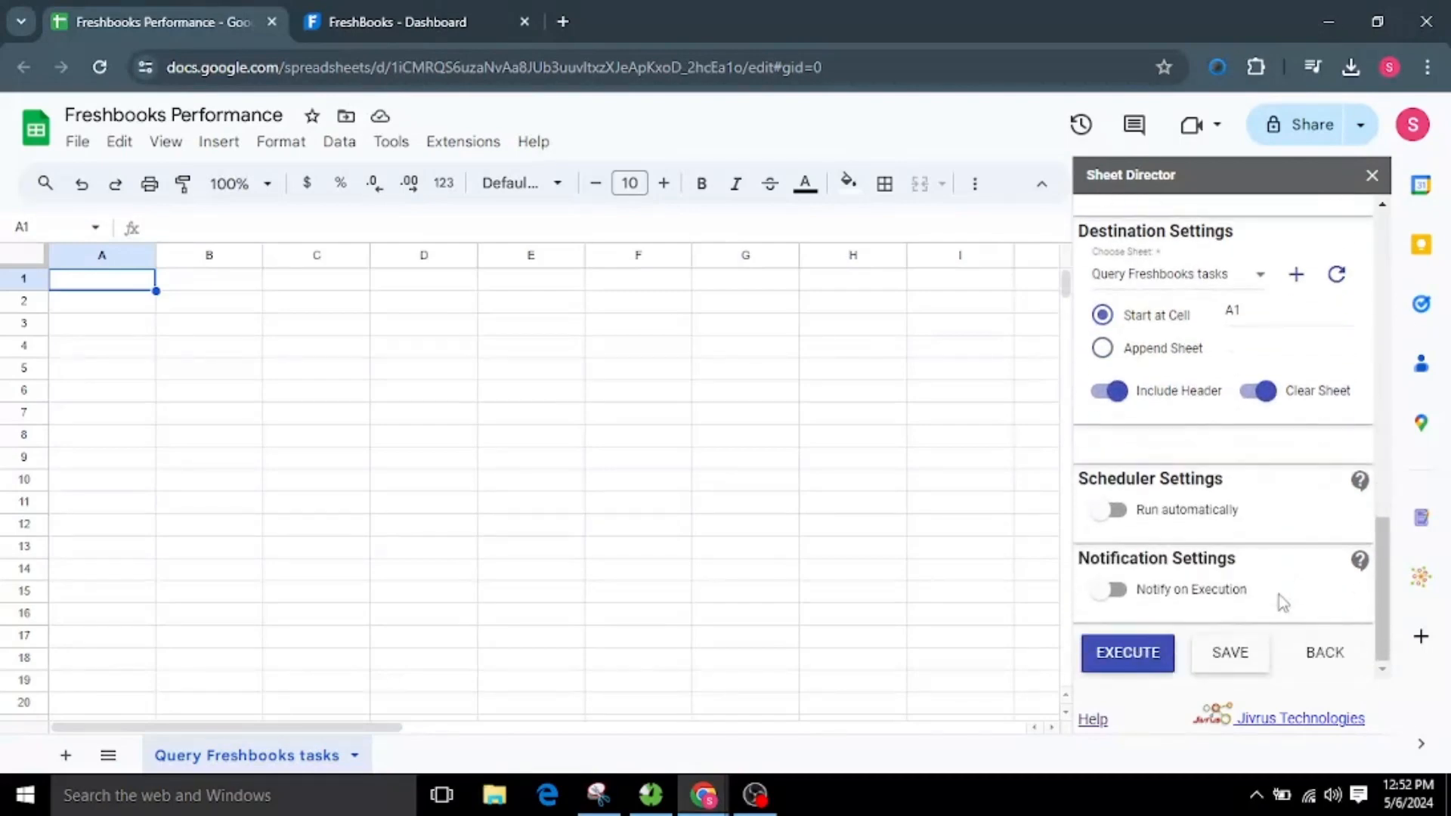
click(1138, 660)
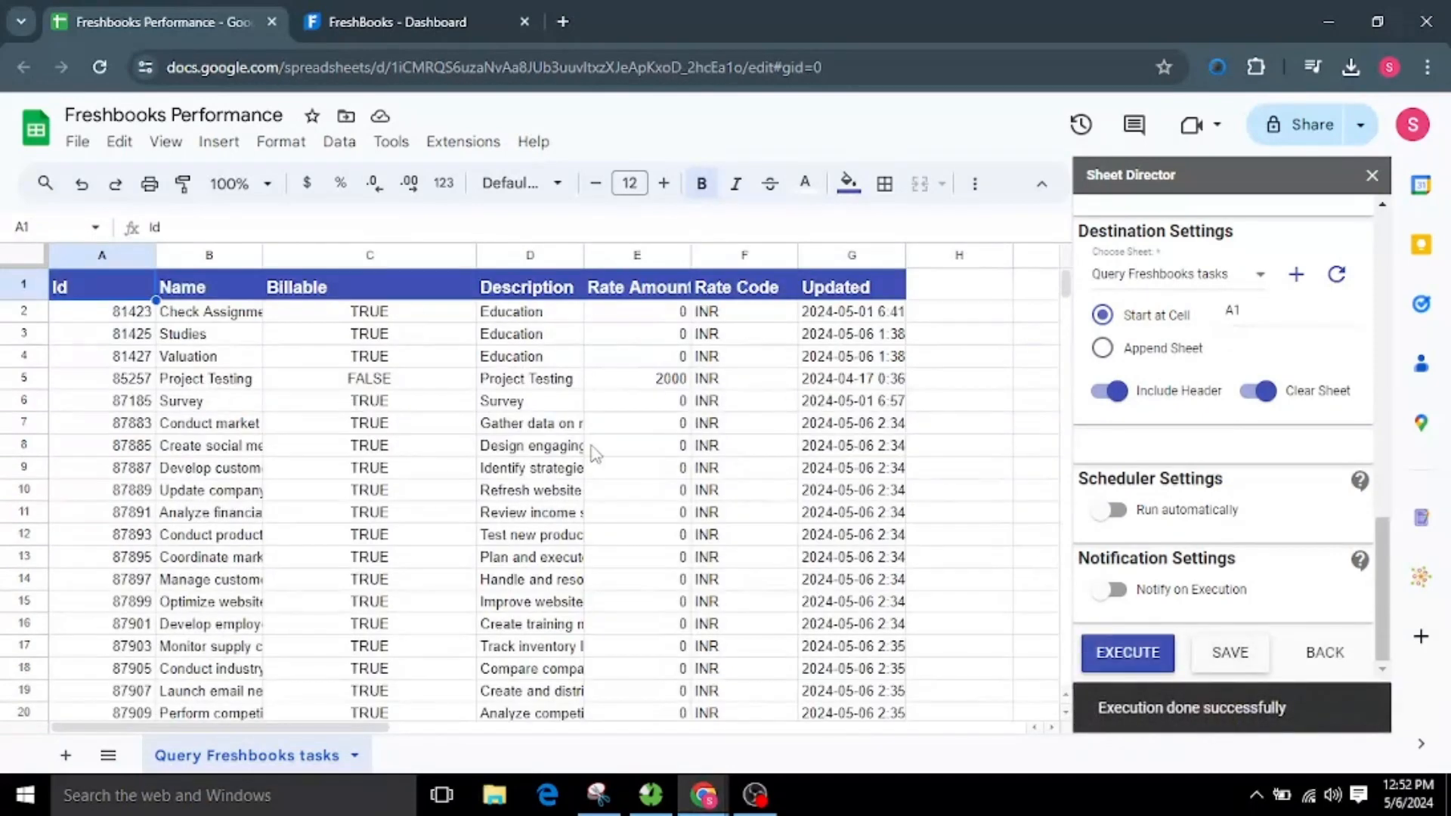
scroll(595, 453, down, 3)
scroll(596, 453, up, 3)
drag(261, 730, 213, 743)
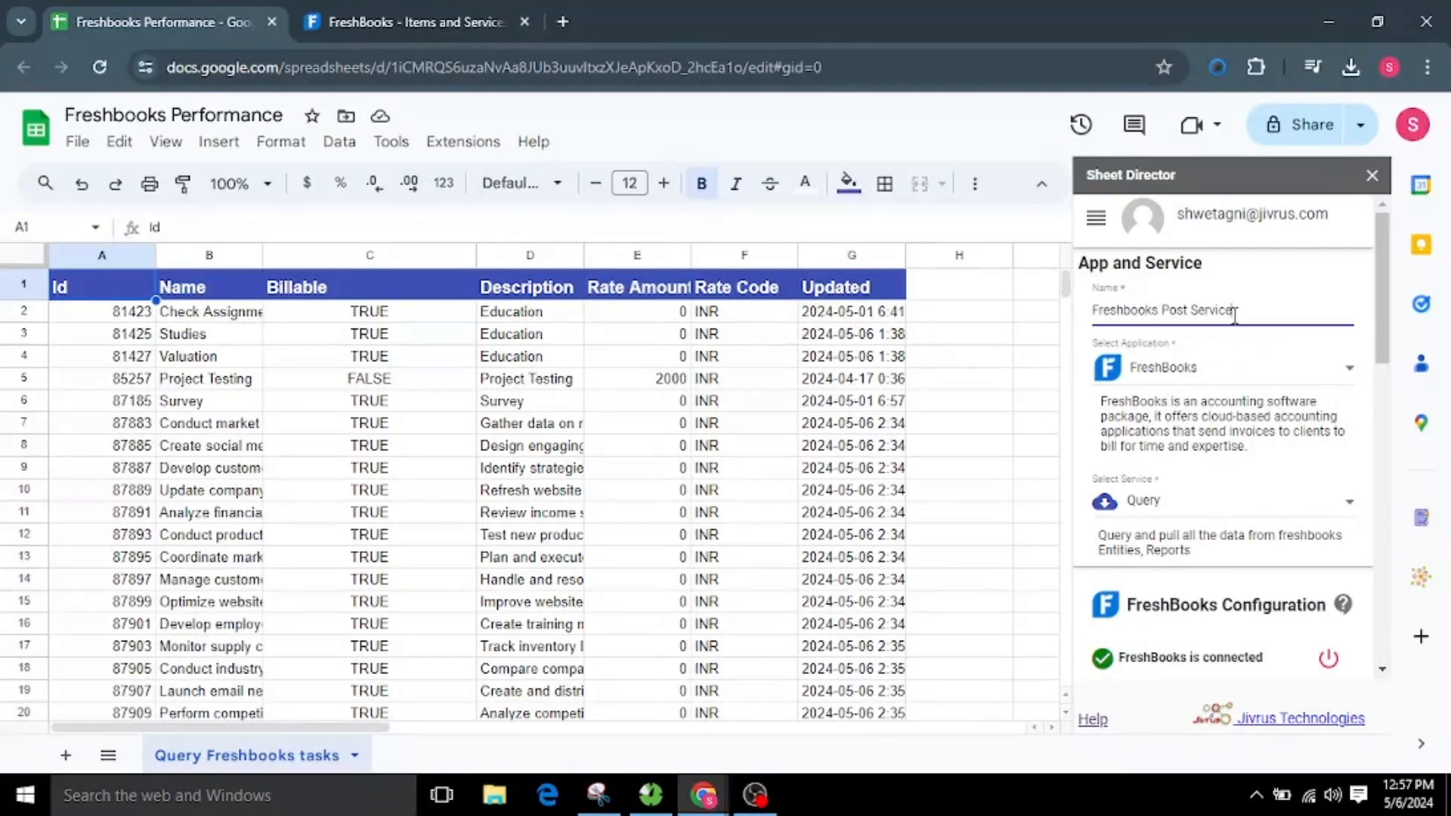
Change the service type of the Freshbooks Post Service to Post.
drag(1247, 307, 1073, 317)
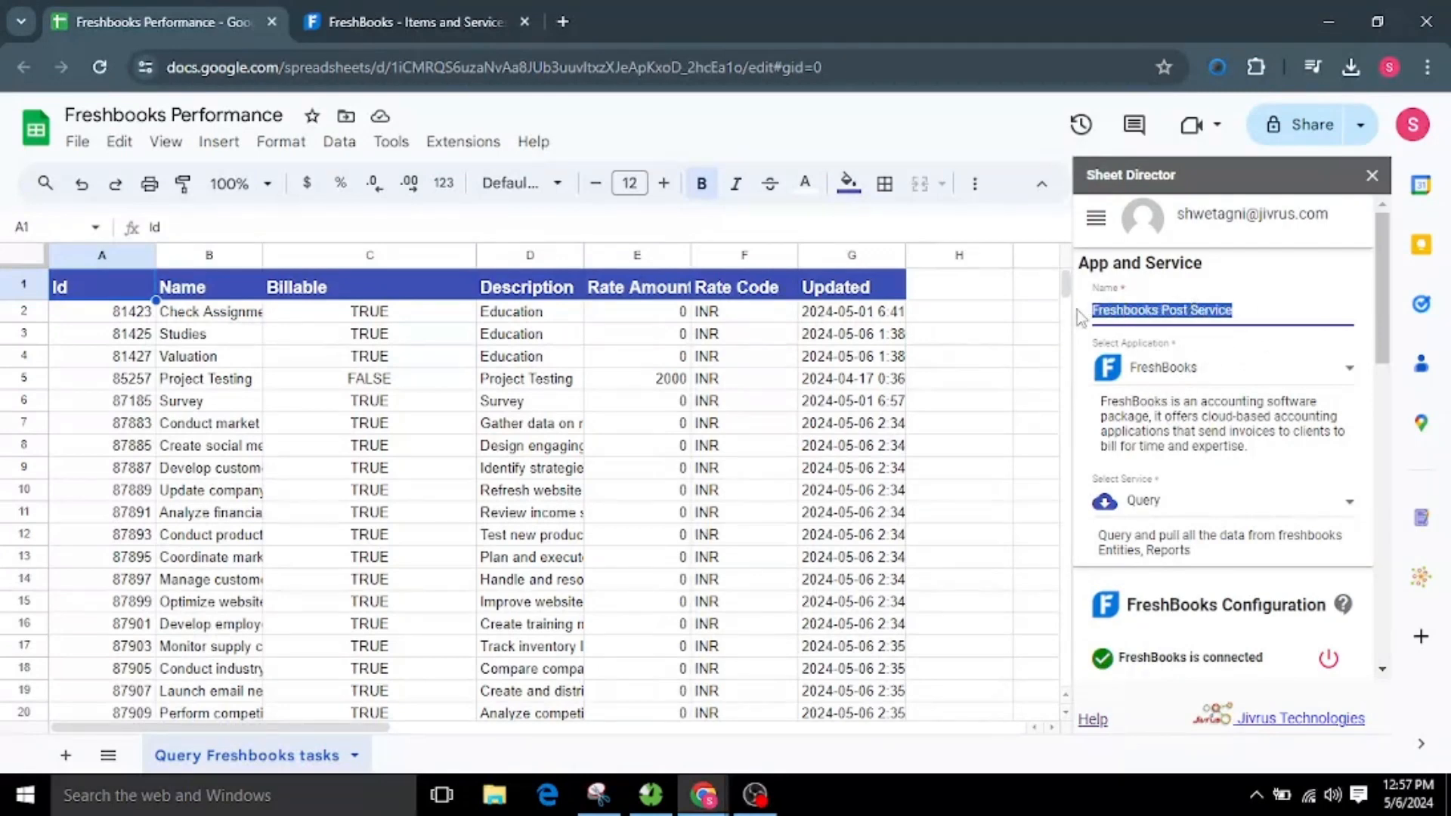
click(1279, 309)
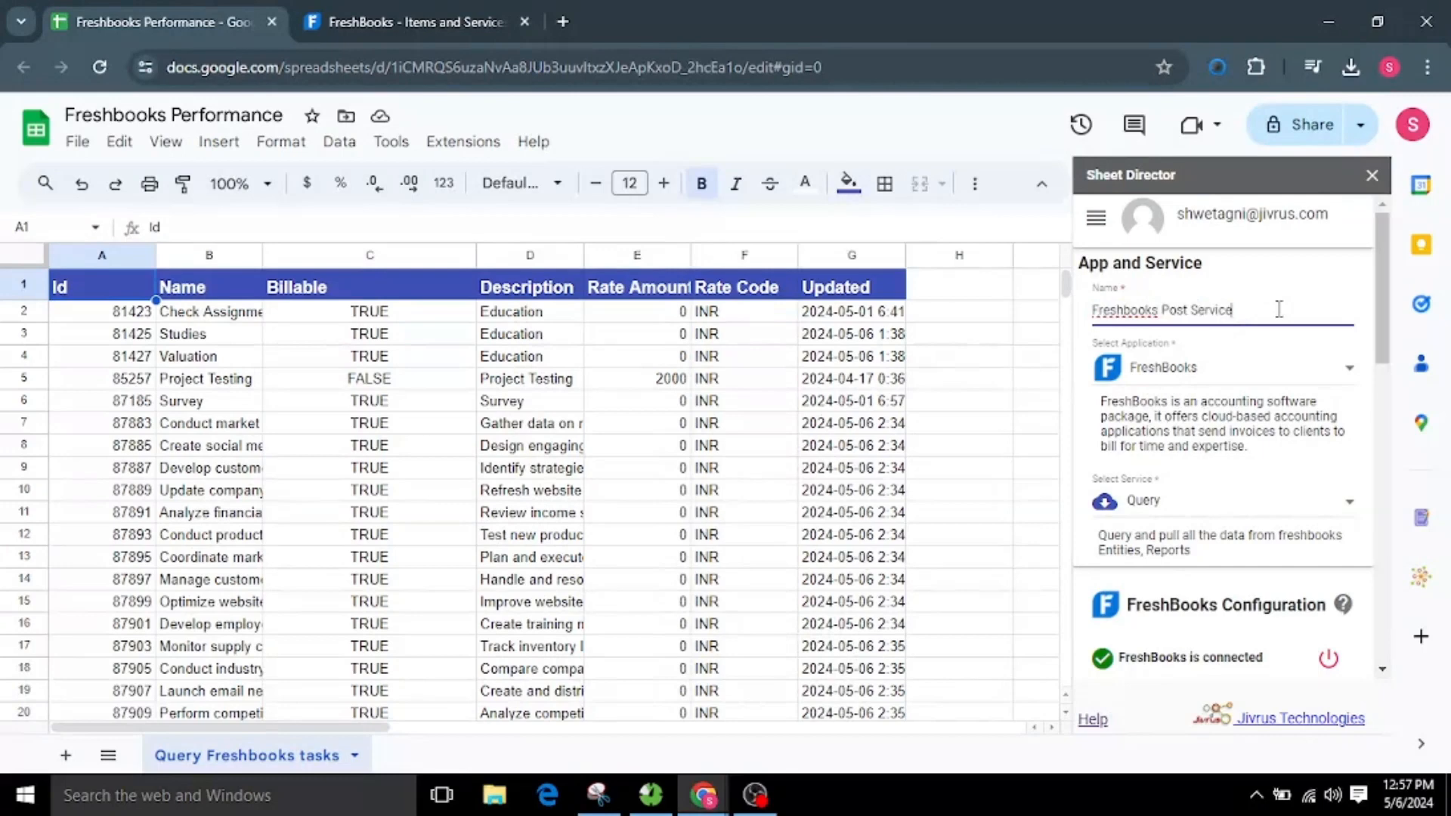
click(1217, 506)
click(1190, 553)
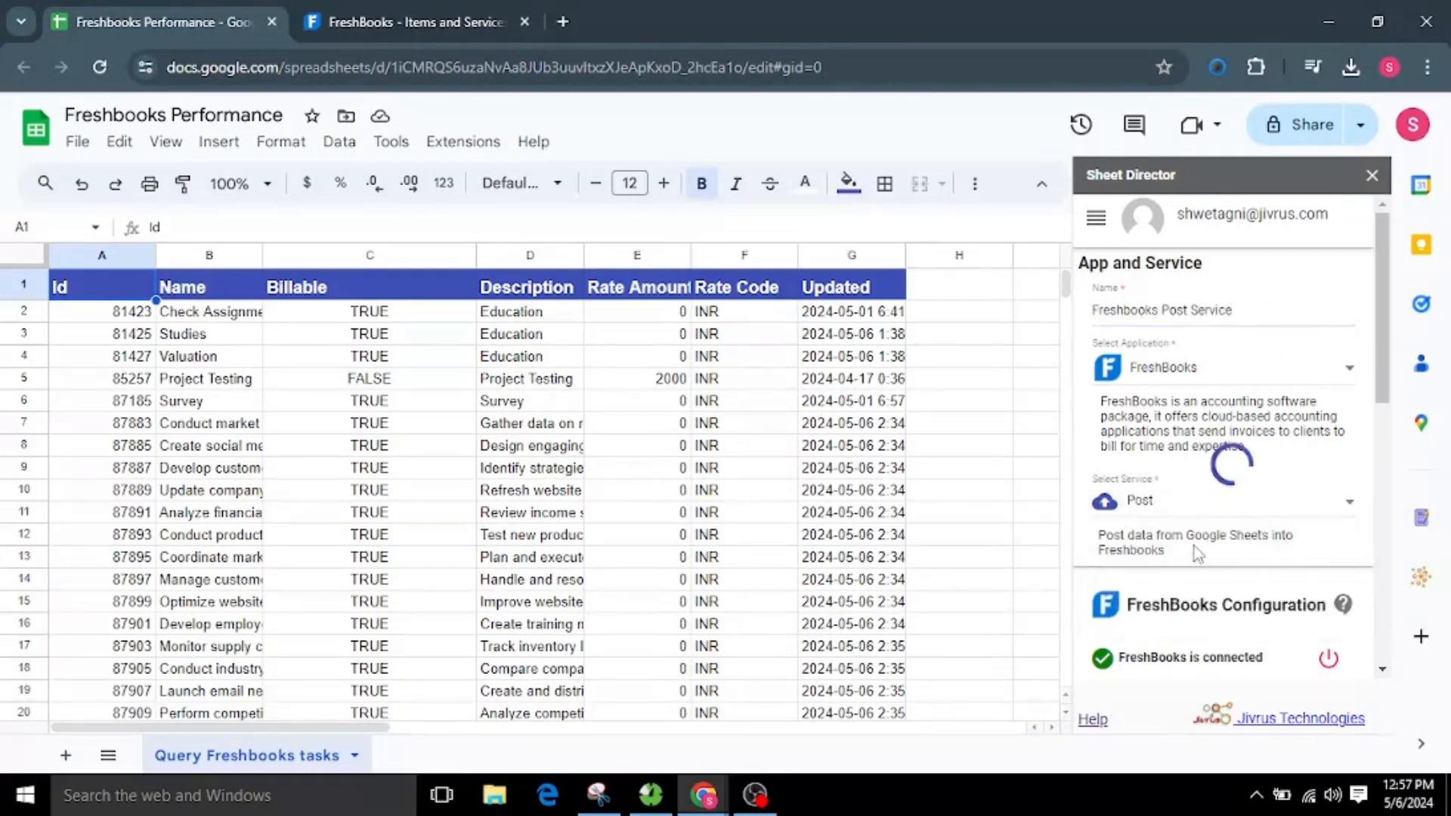
Select Tasks as the entity to post to FreshBooks and apply its template to the spreadsheet.
scroll(1194, 546, down, 3)
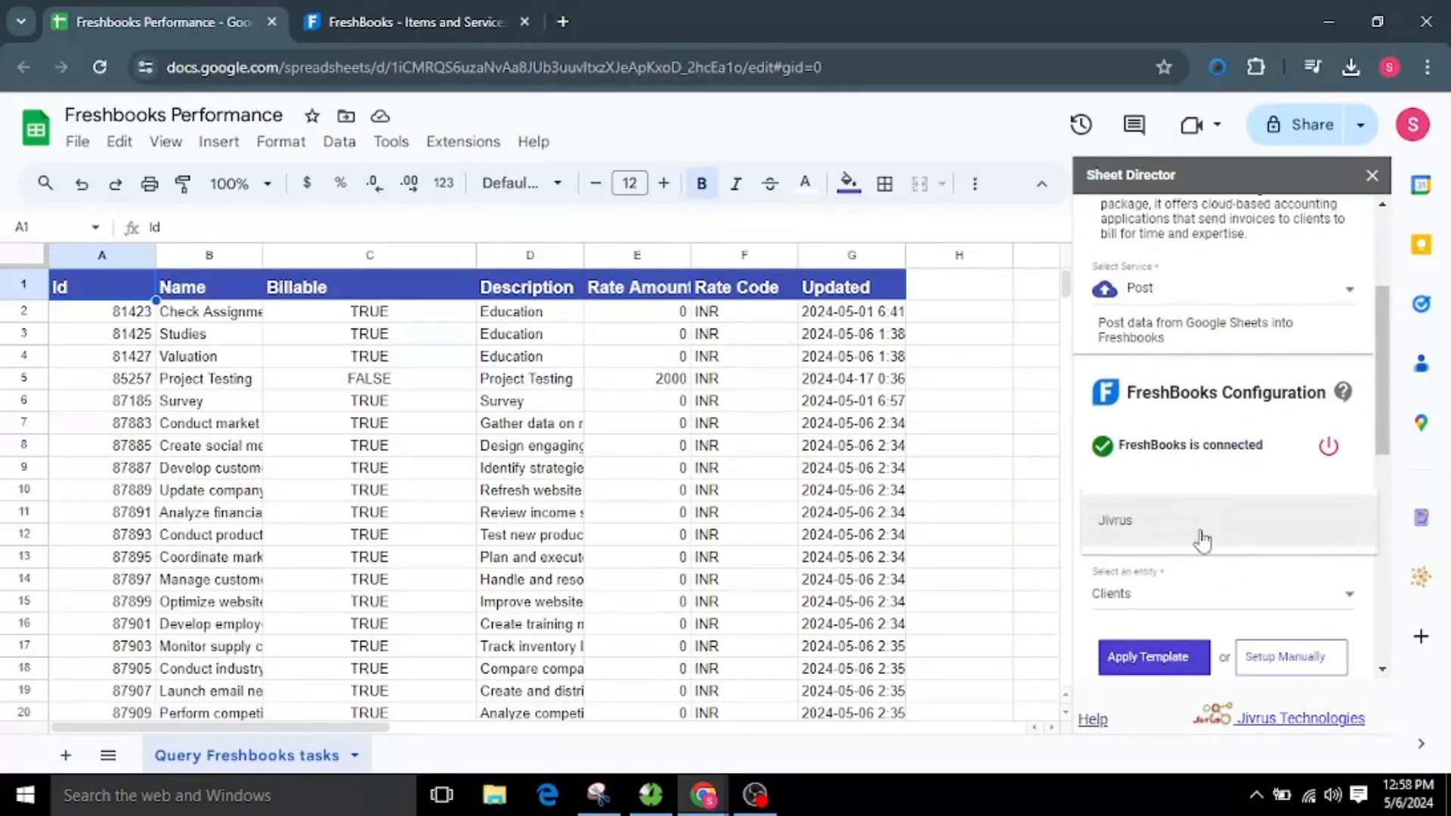
click(1191, 597)
scroll(1173, 688, down, 2)
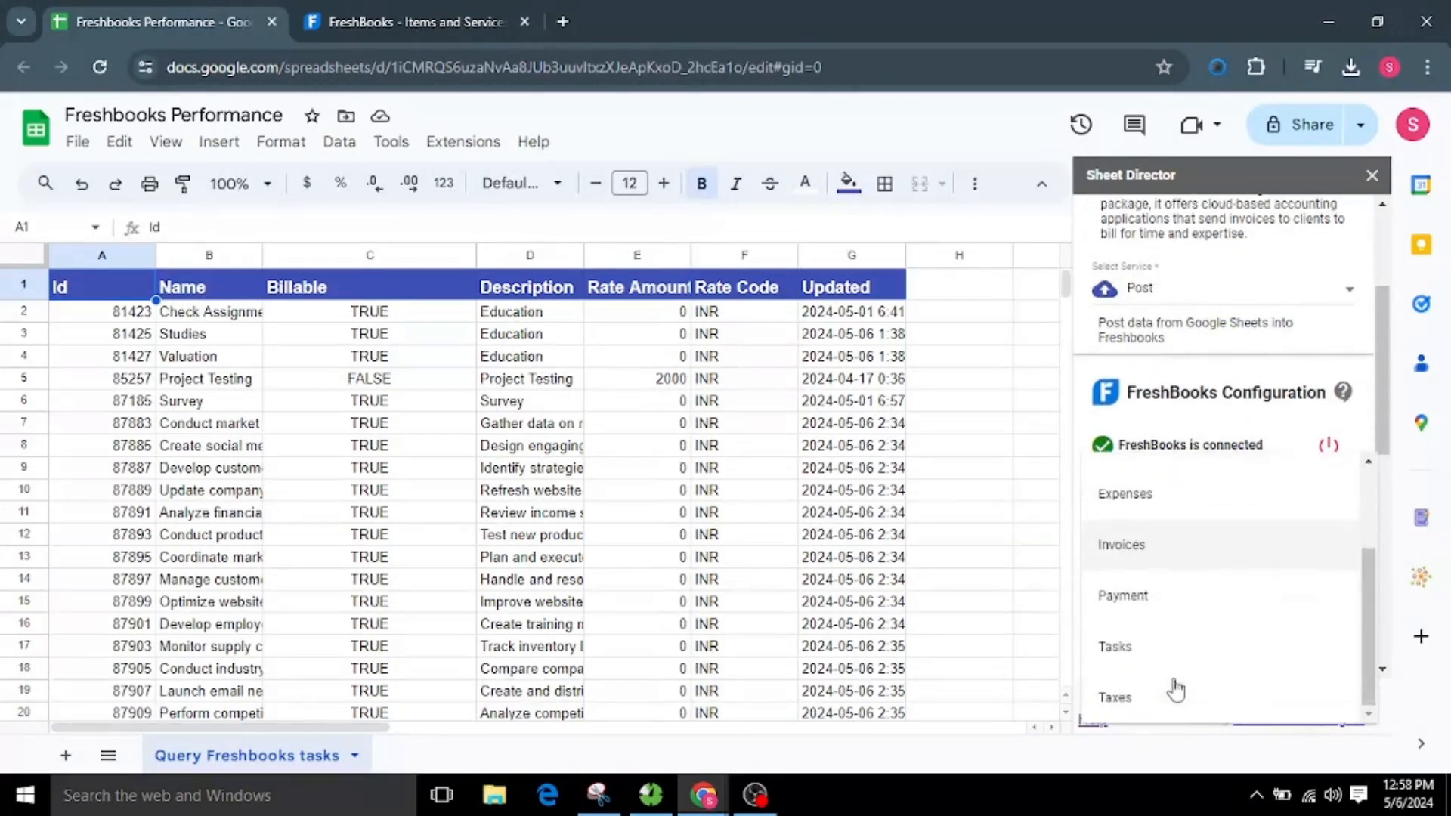
click(1164, 646)
scroll(1164, 645, down, 1)
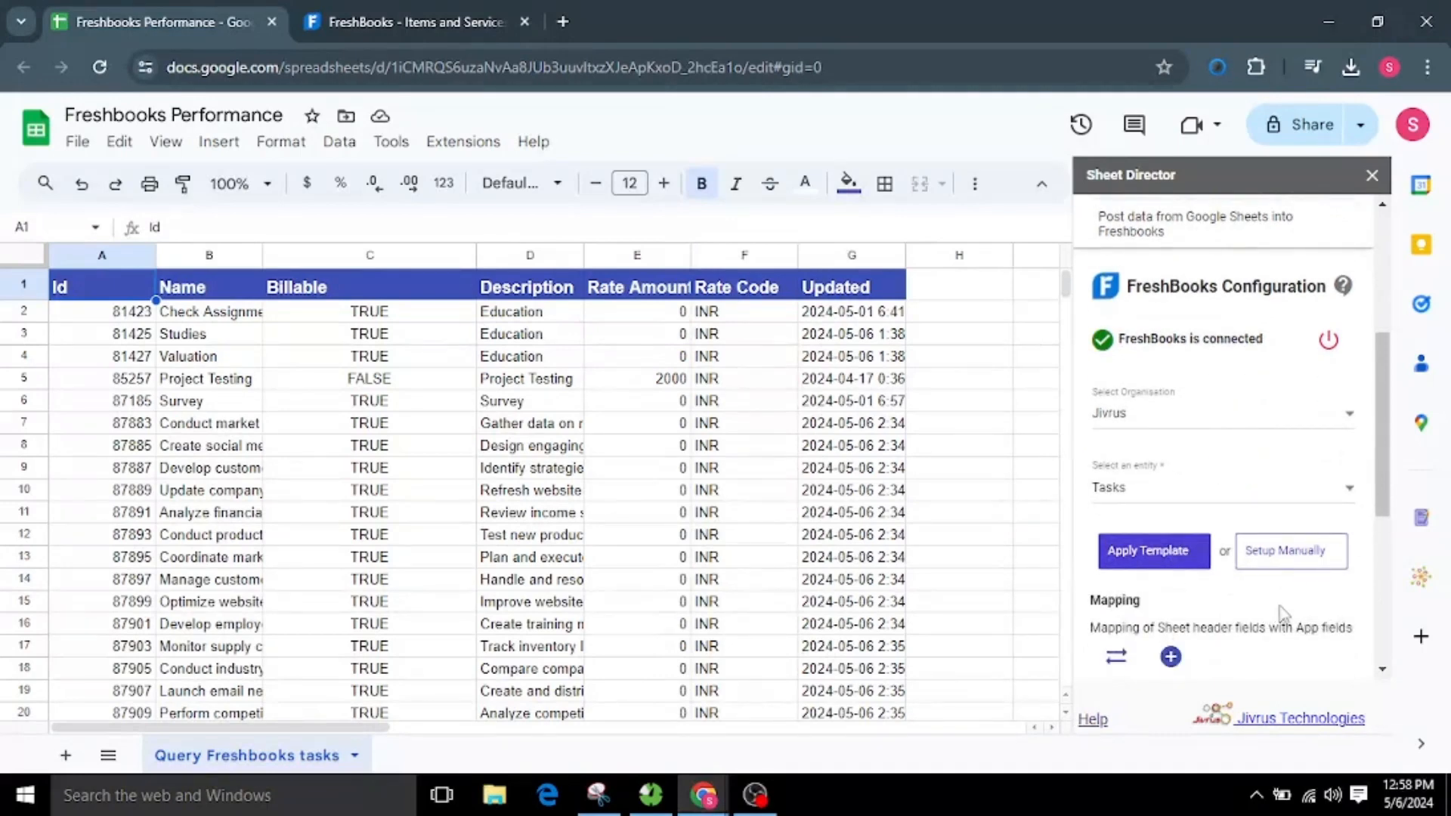
click(1170, 563)
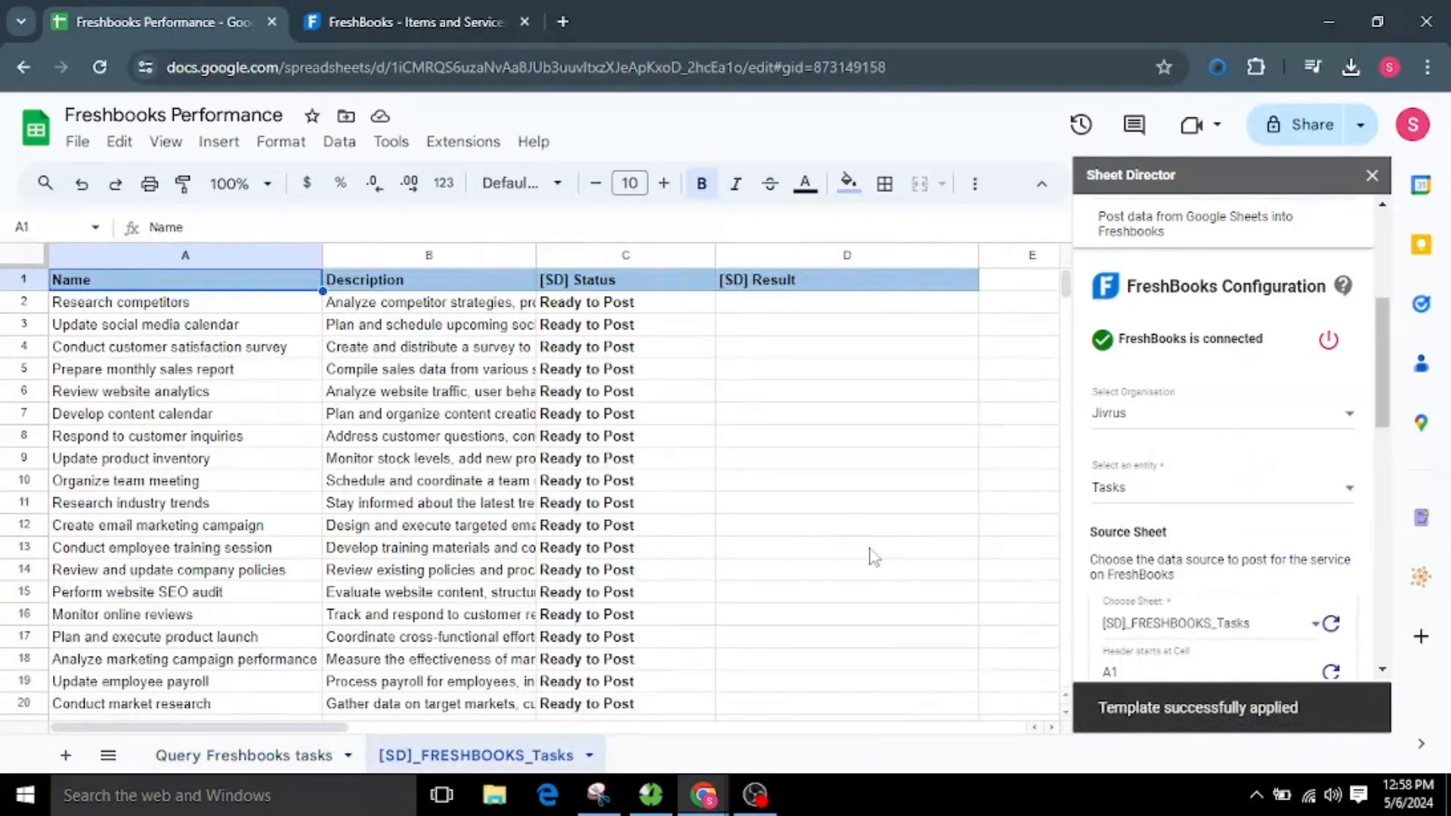
Examine the Description and Name field mapping and the [SD] Status and [SD] Result columns of the template sheet.
scroll(1301, 549, down, 5)
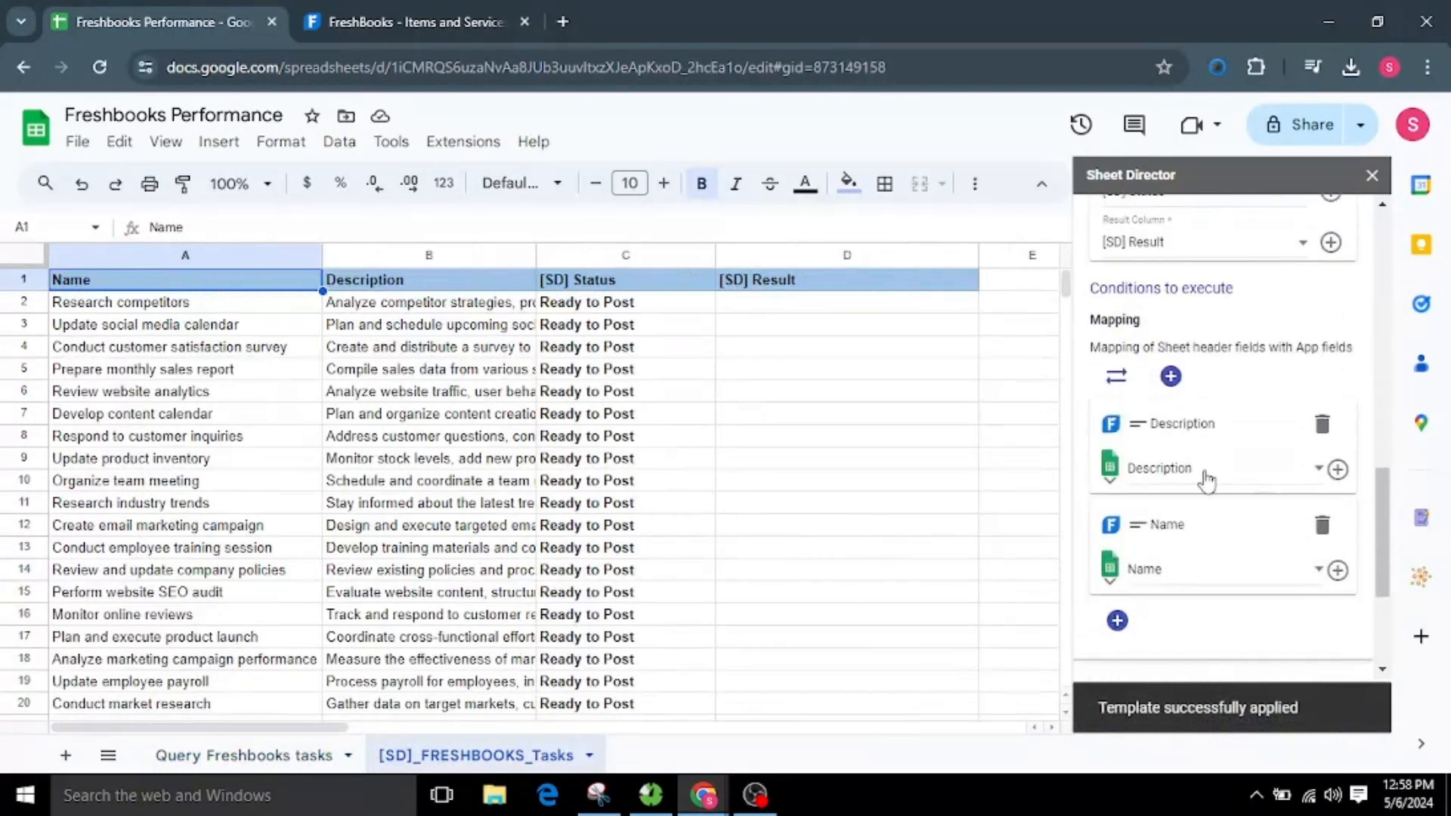
scroll(1221, 584, up, 2)
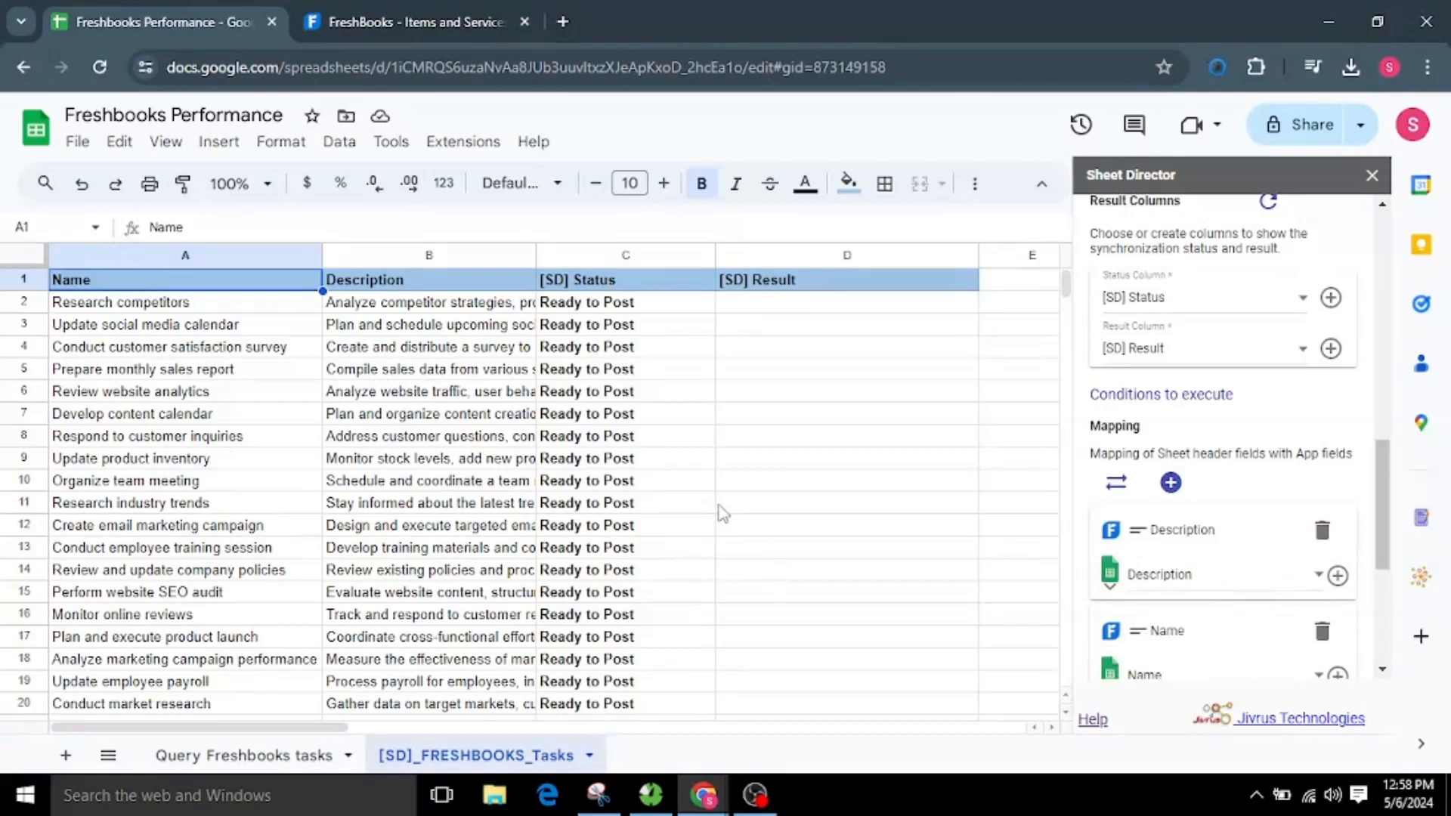
click(579, 255)
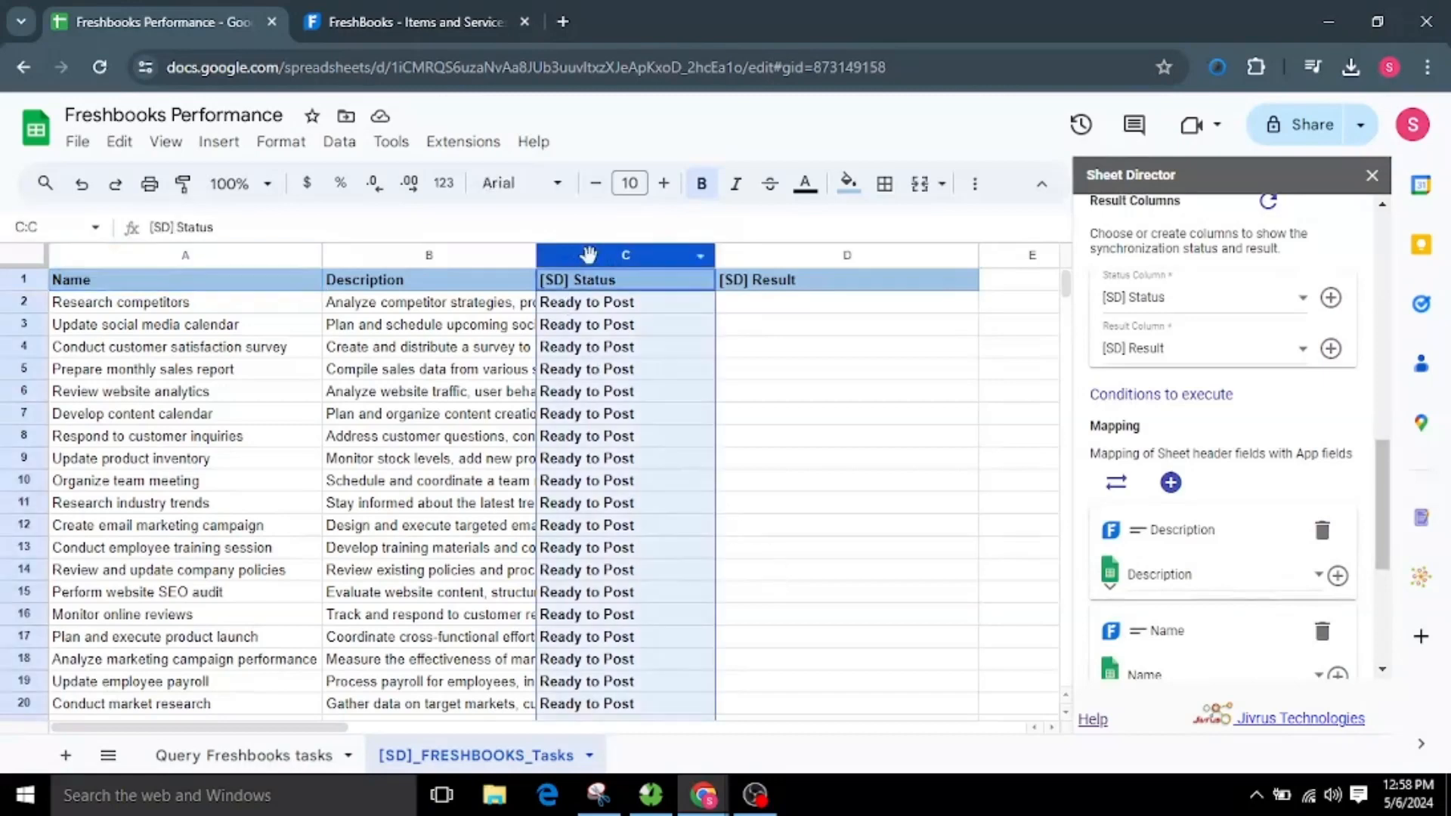
click(761, 251)
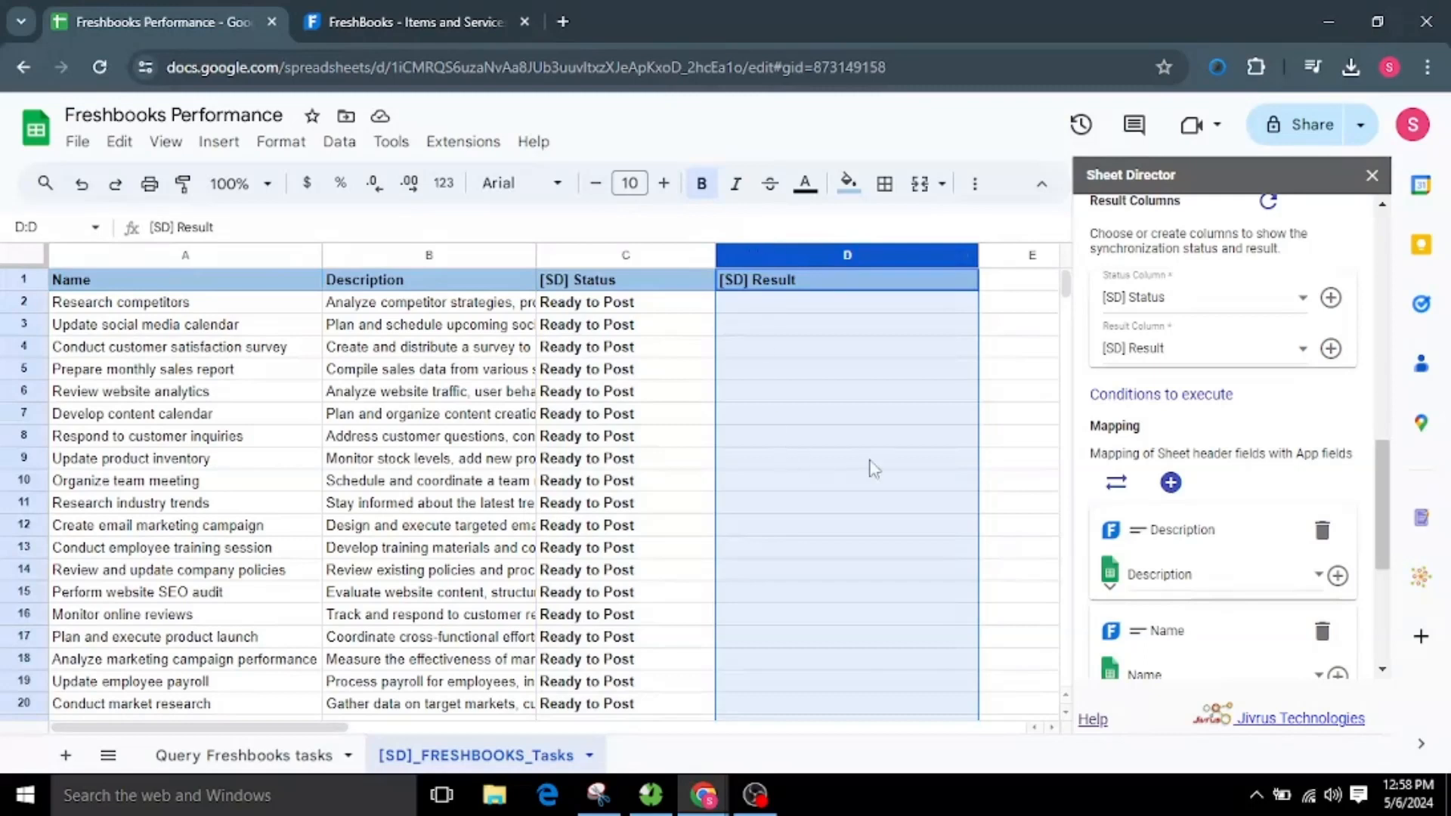
Check the sheet columns offered for the status column and for the Name field mapping of the post service.
click(675, 415)
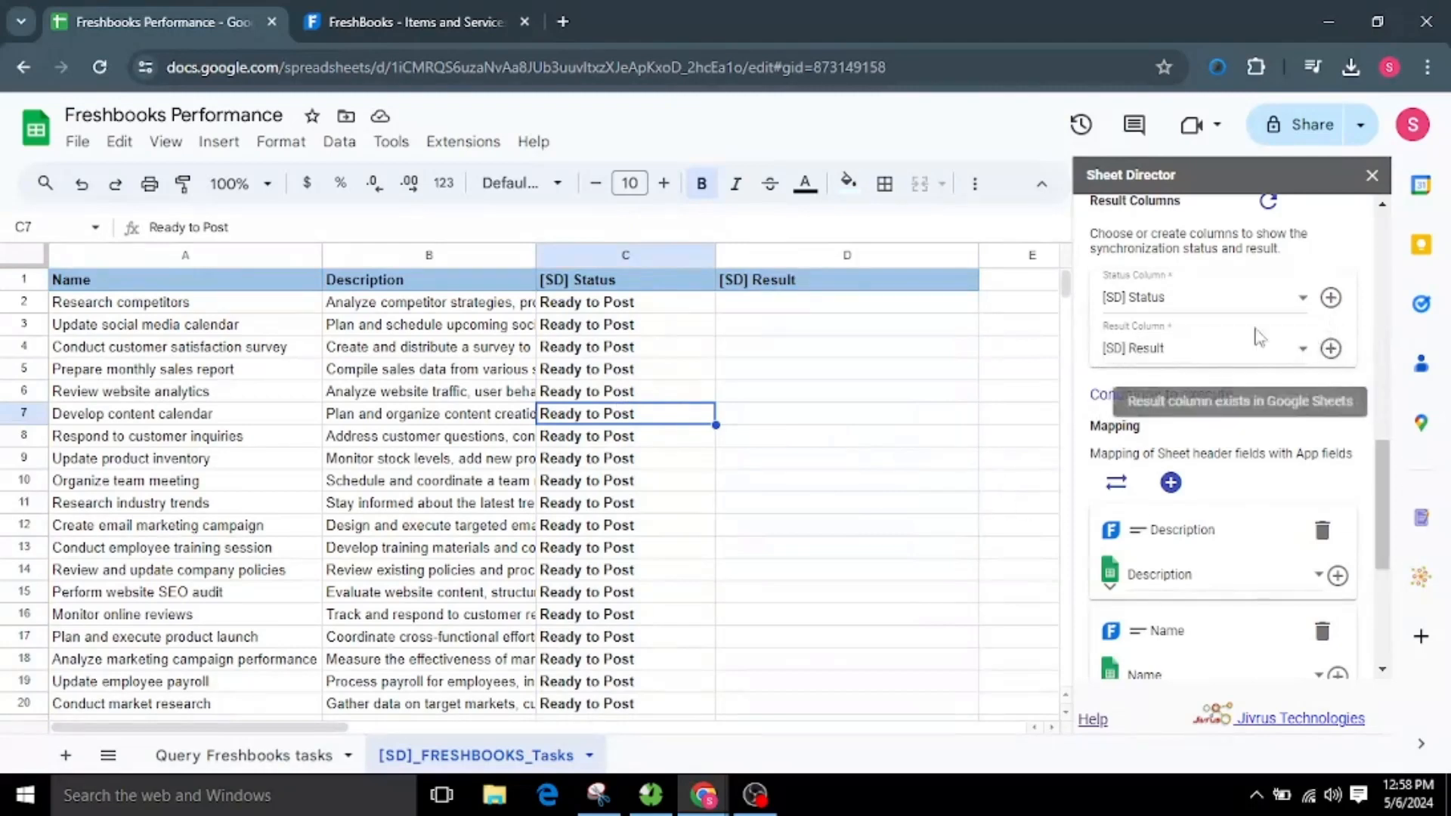
click(1239, 312)
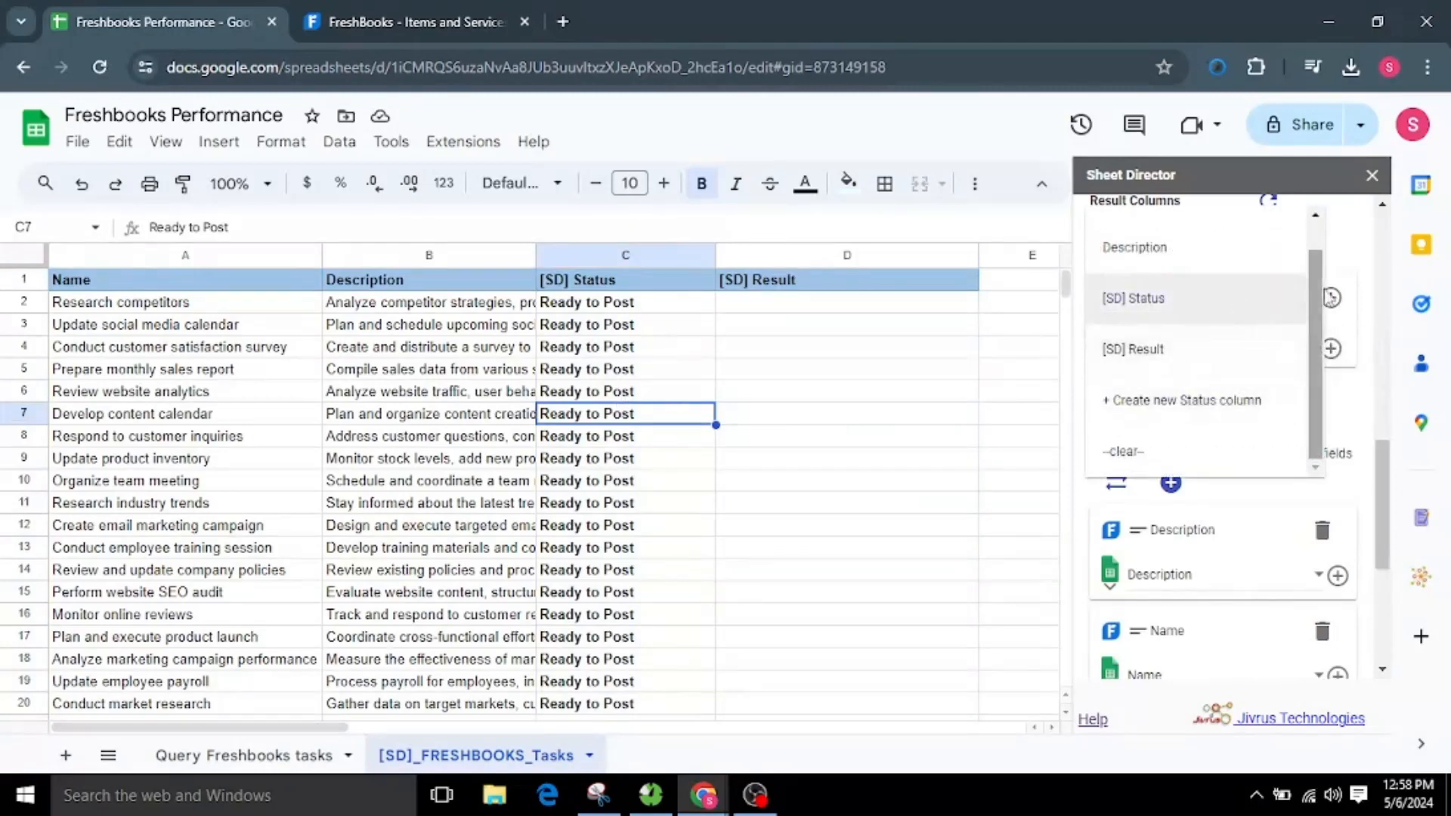
click(1351, 220)
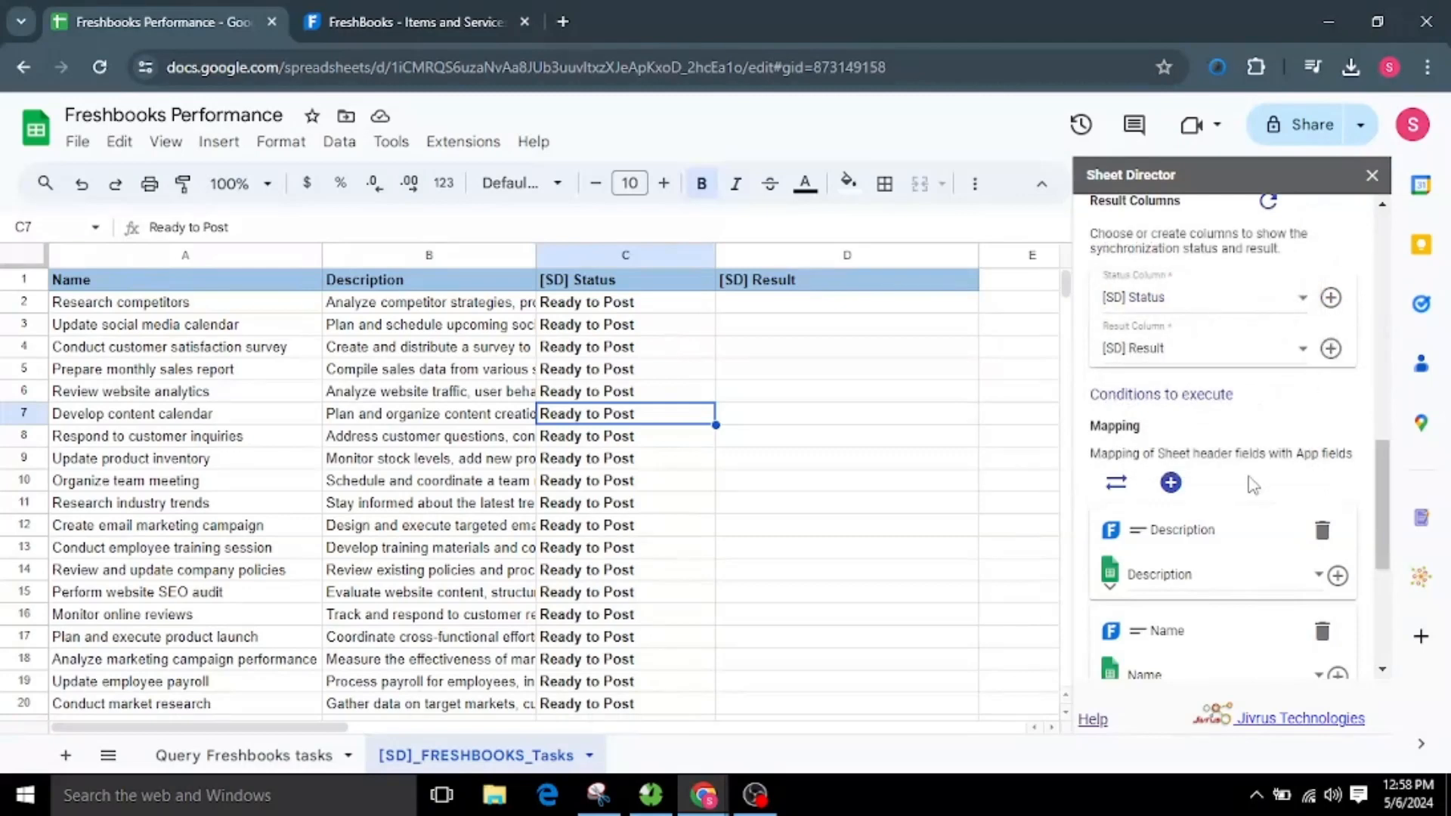
scroll(1255, 480, down, 3)
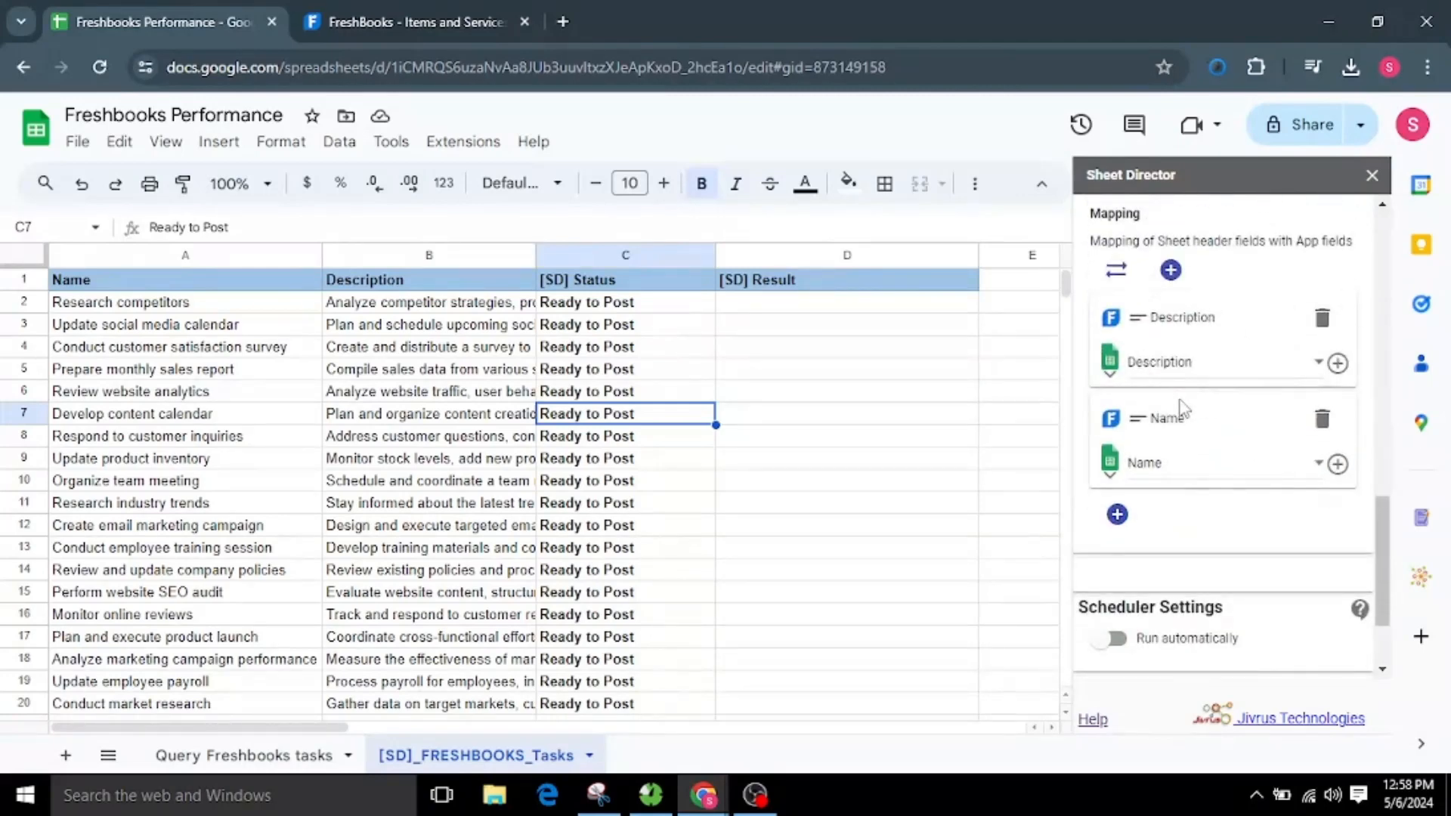
click(1171, 474)
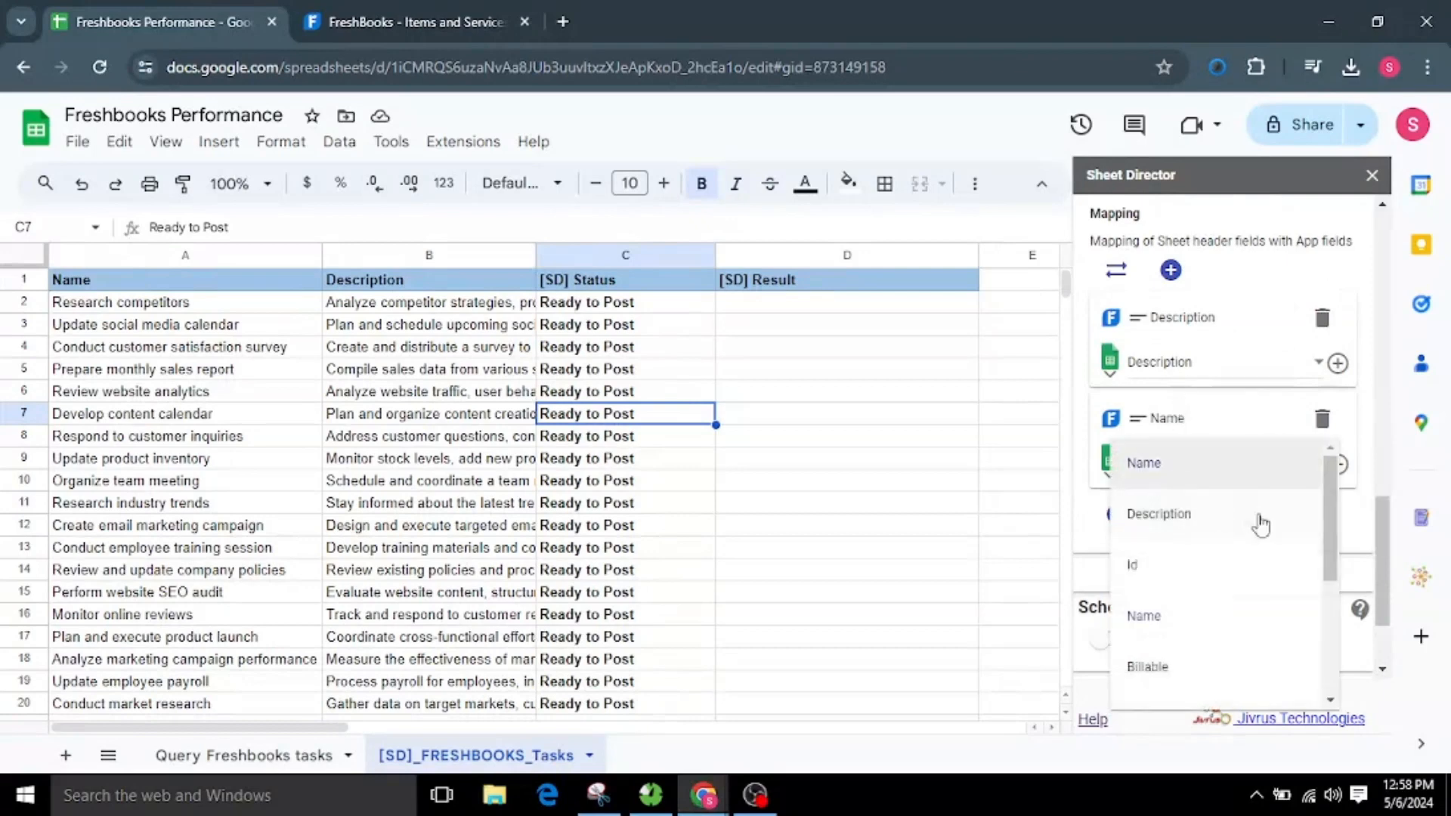
click(1350, 543)
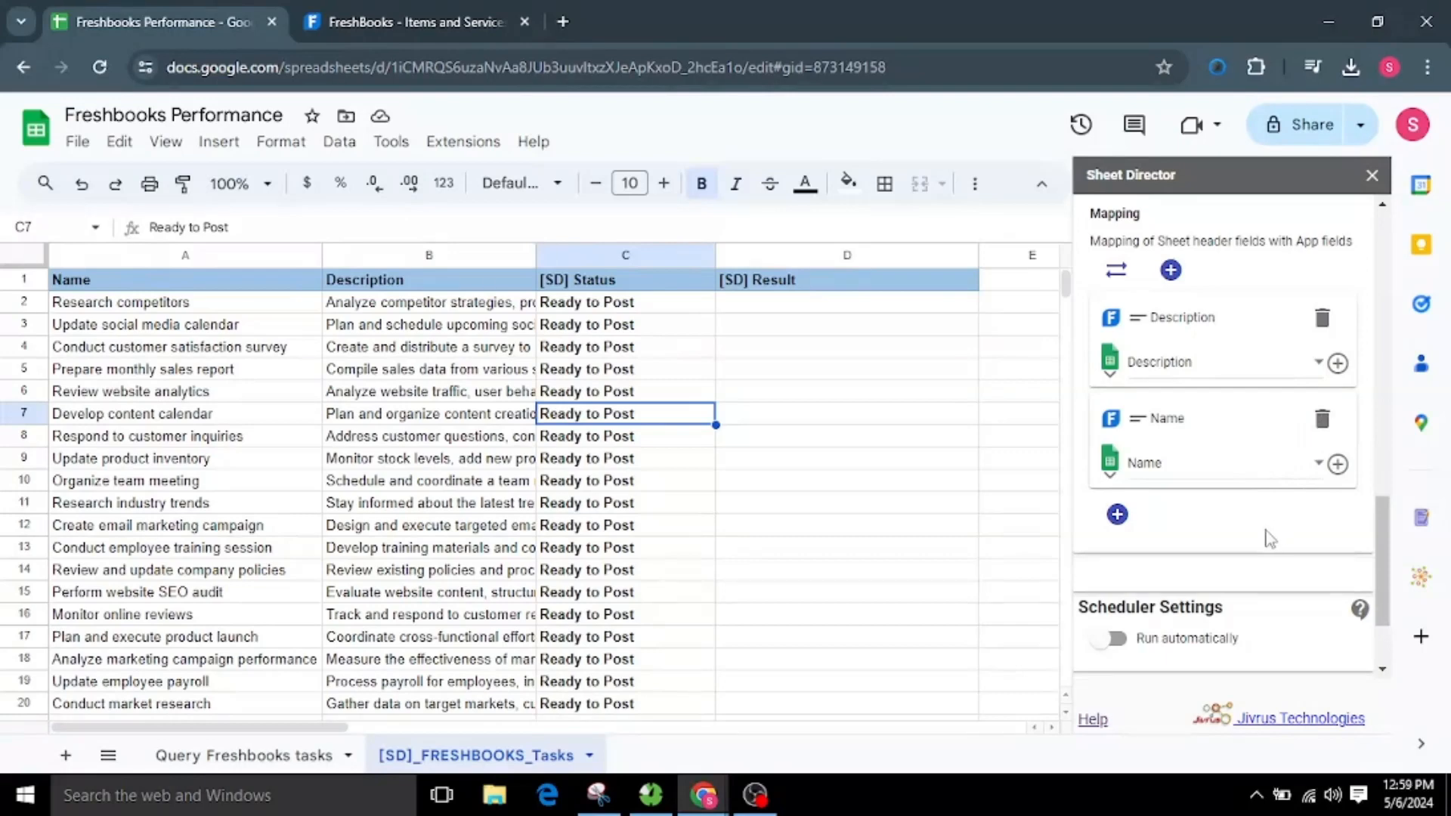
Execute the Freshbooks Post Service, post the Ready to Post rows to FreshBooks, and review their status and result links.
scroll(1251, 574, down, 2)
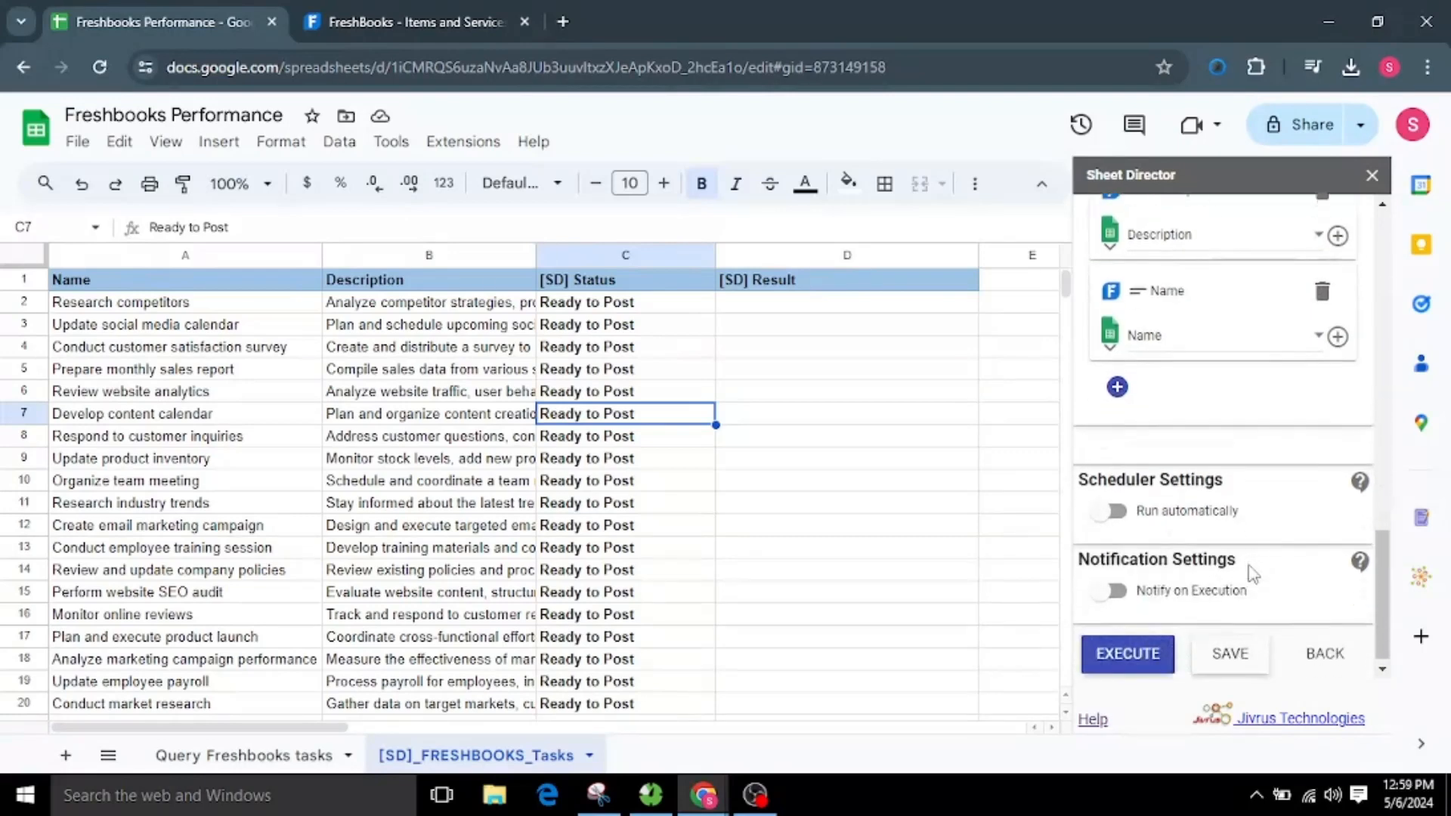
click(1143, 654)
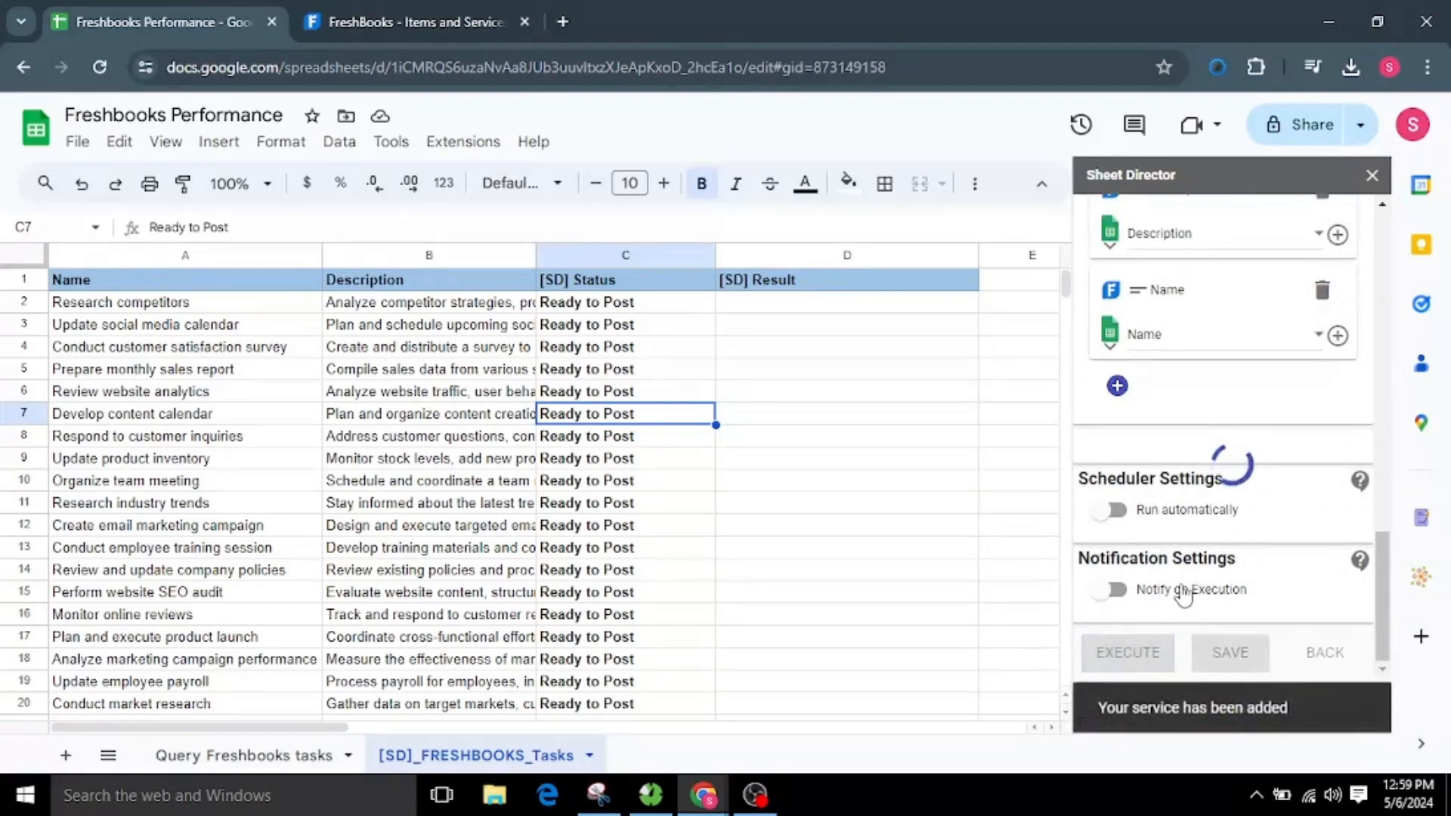
scroll(1184, 596, down, 2)
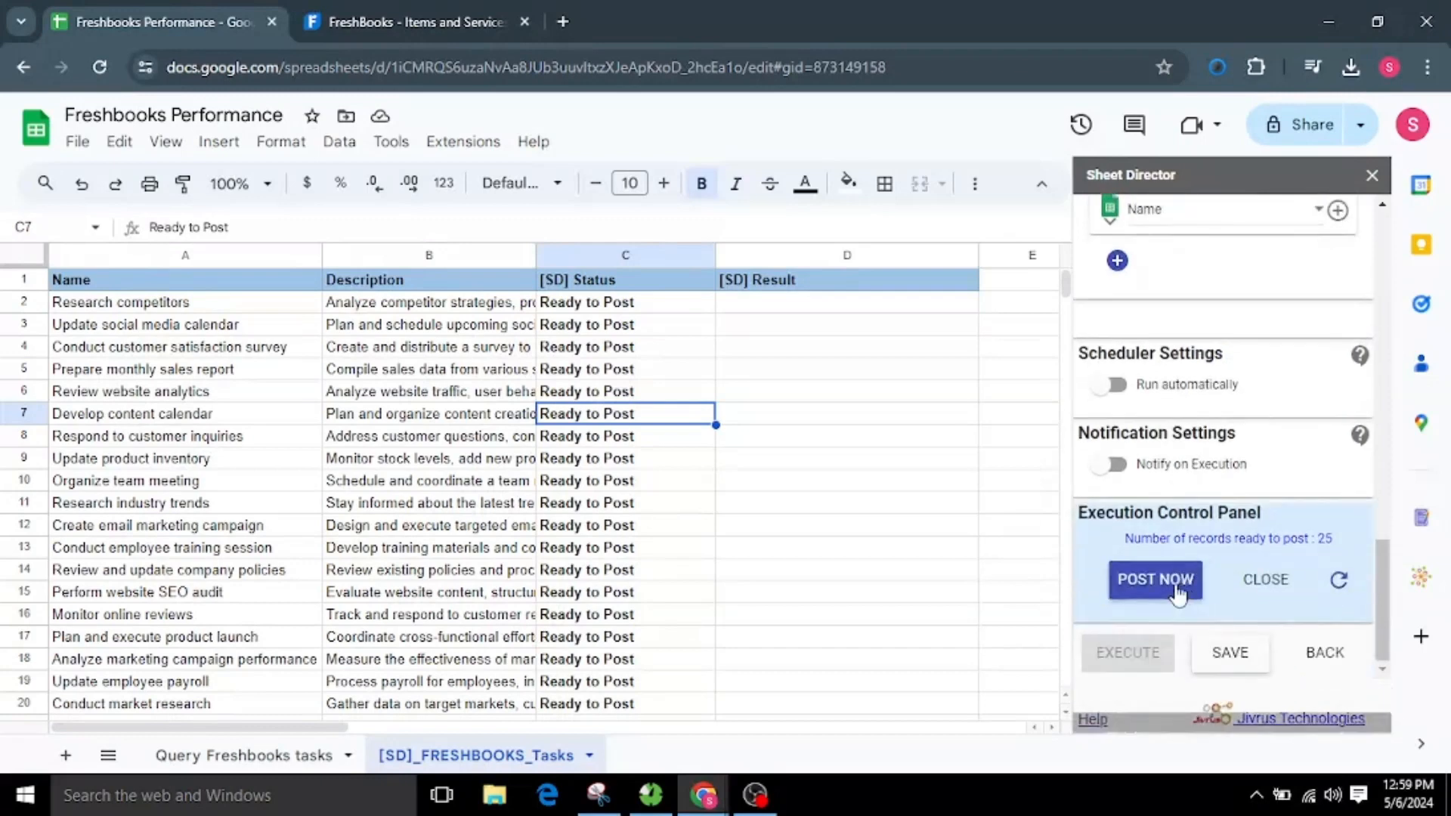
click(631, 304)
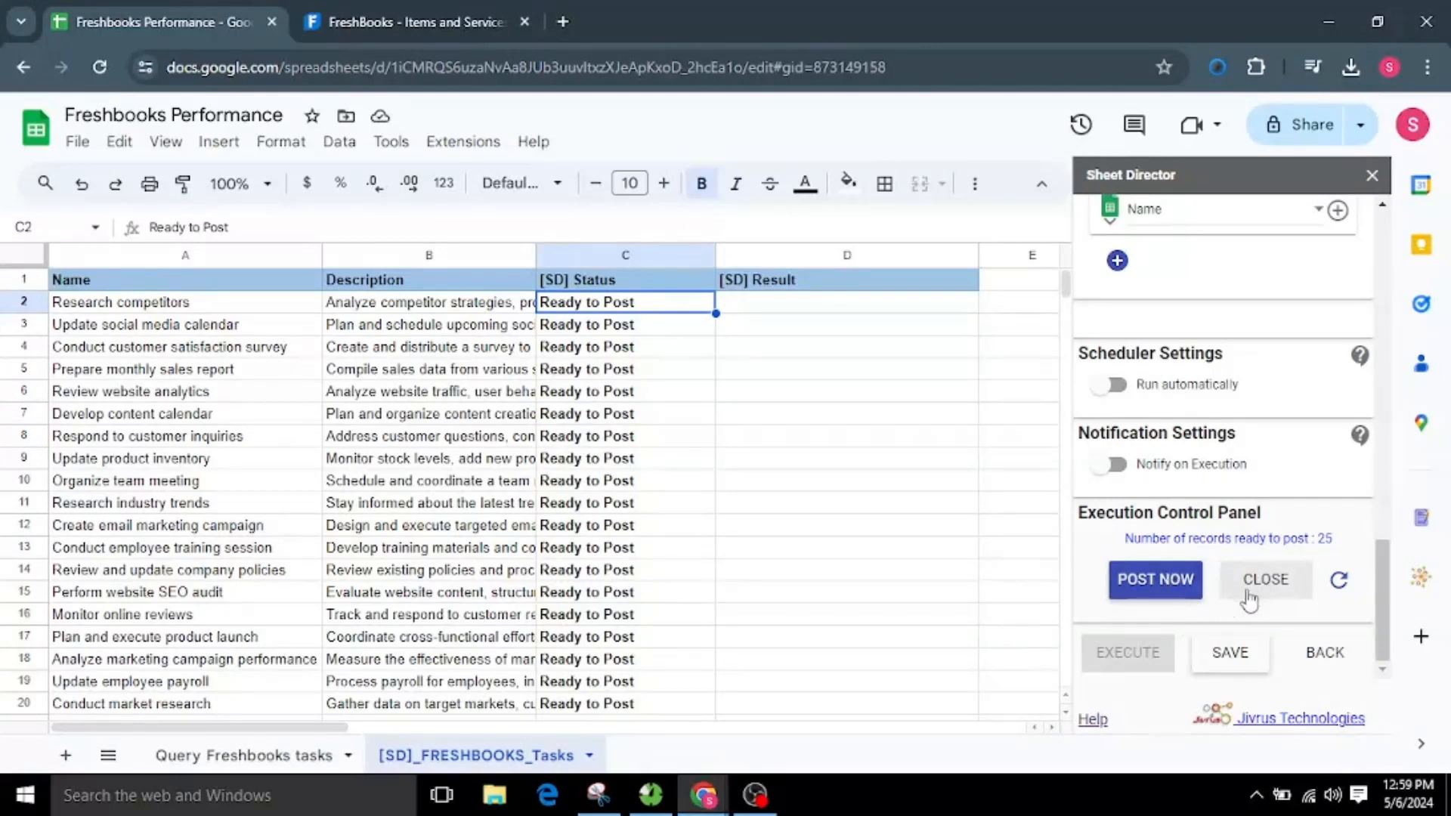
click(1172, 586)
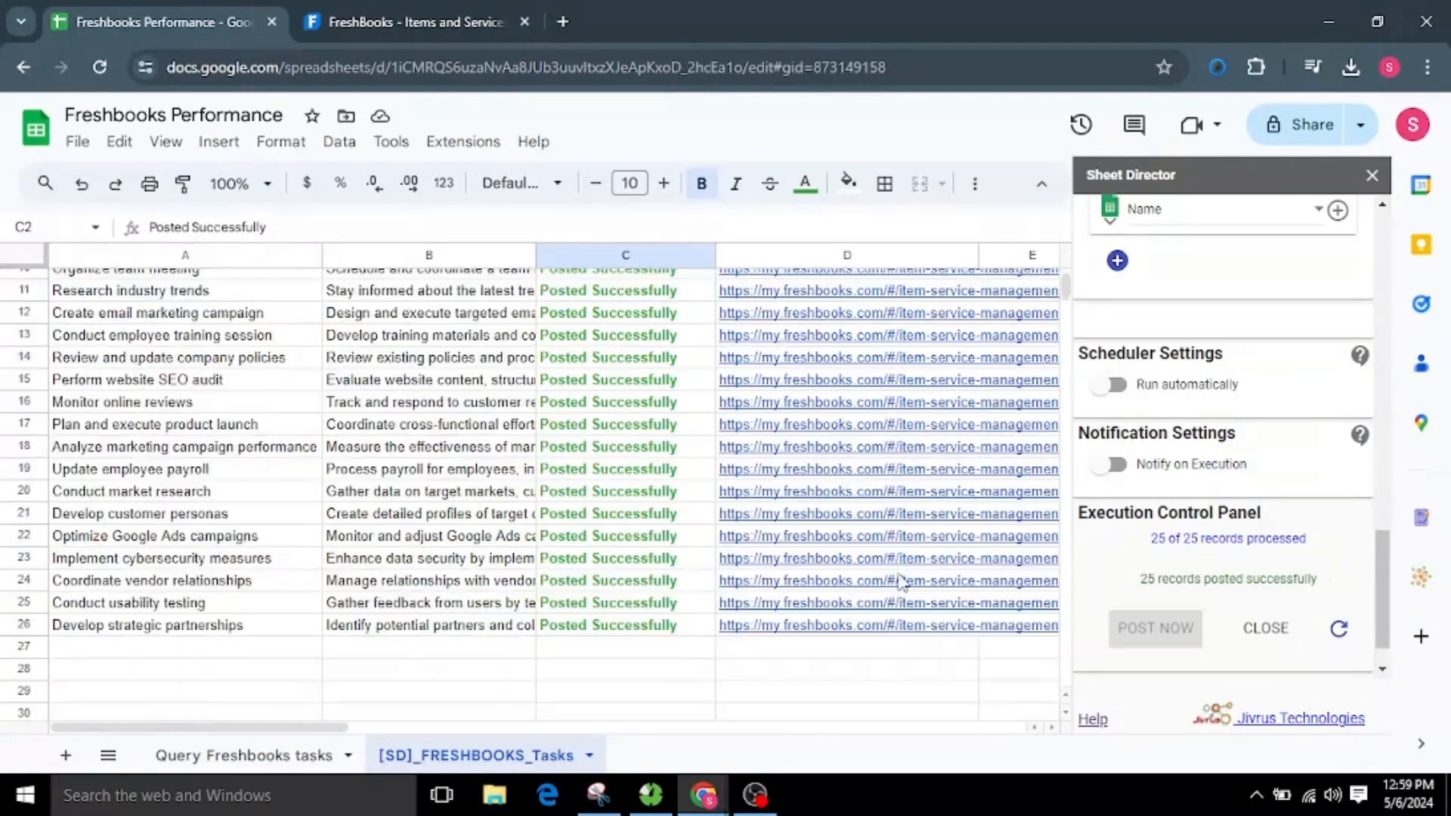
scroll(665, 586, down, 3)
scroll(902, 583, up, 3)
Switch to FreshBooks, look through the Services list for the posted tasks, and return to the Freshbooks Performance spreadsheet.
click(464, 14)
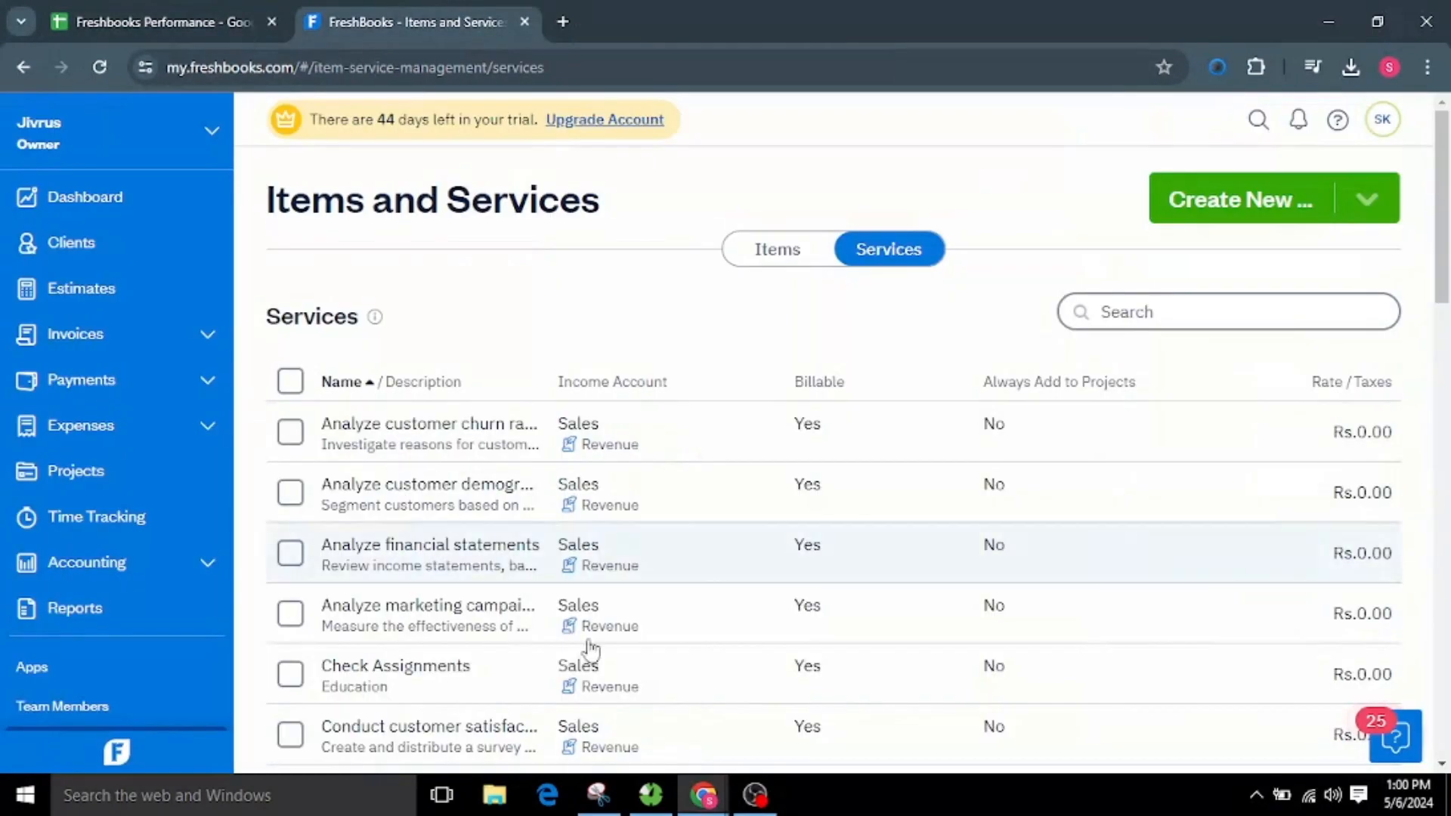
scroll(603, 528, down, 2)
scroll(603, 529, down, 13)
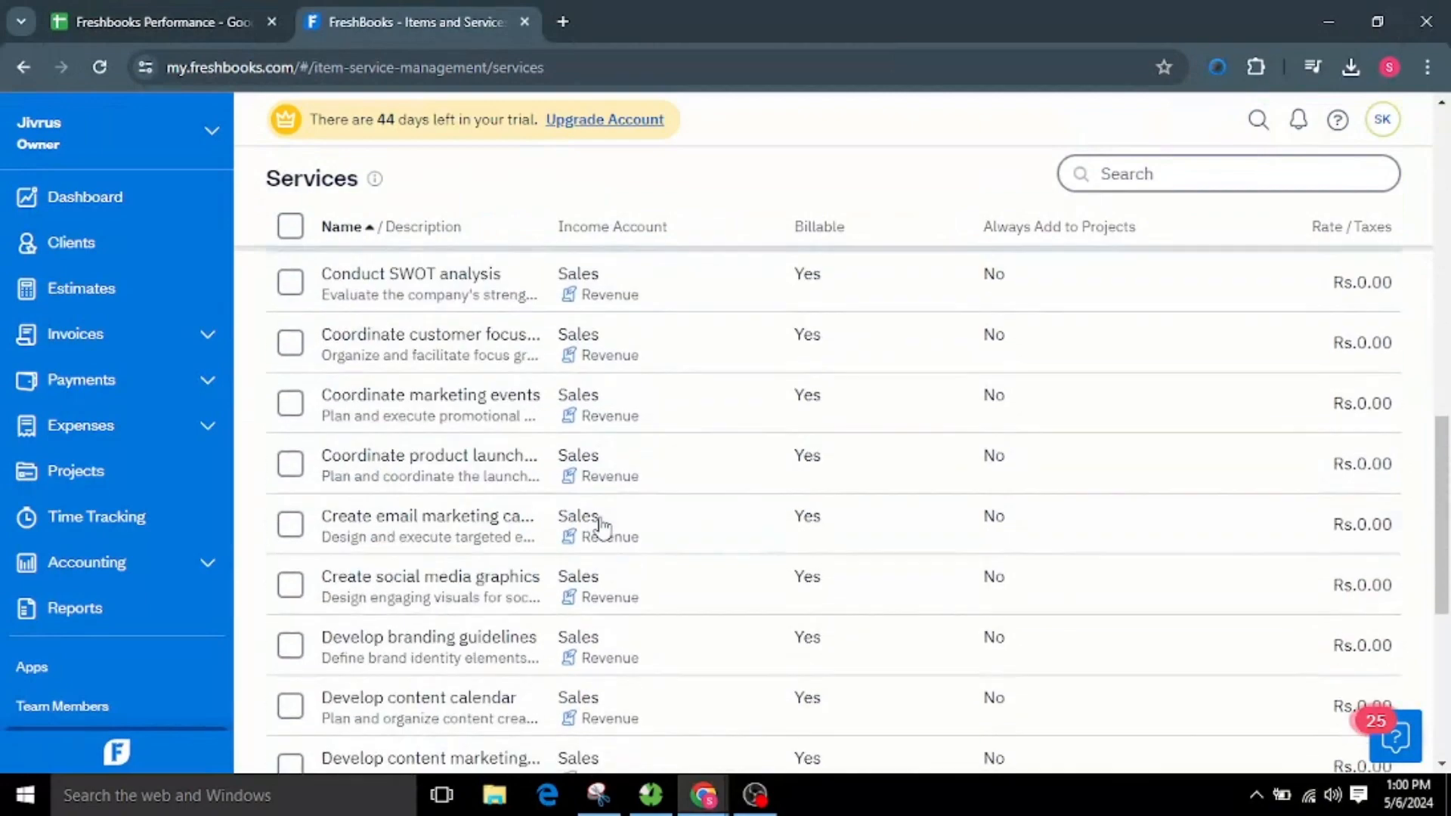
scroll(603, 528, down, 5)
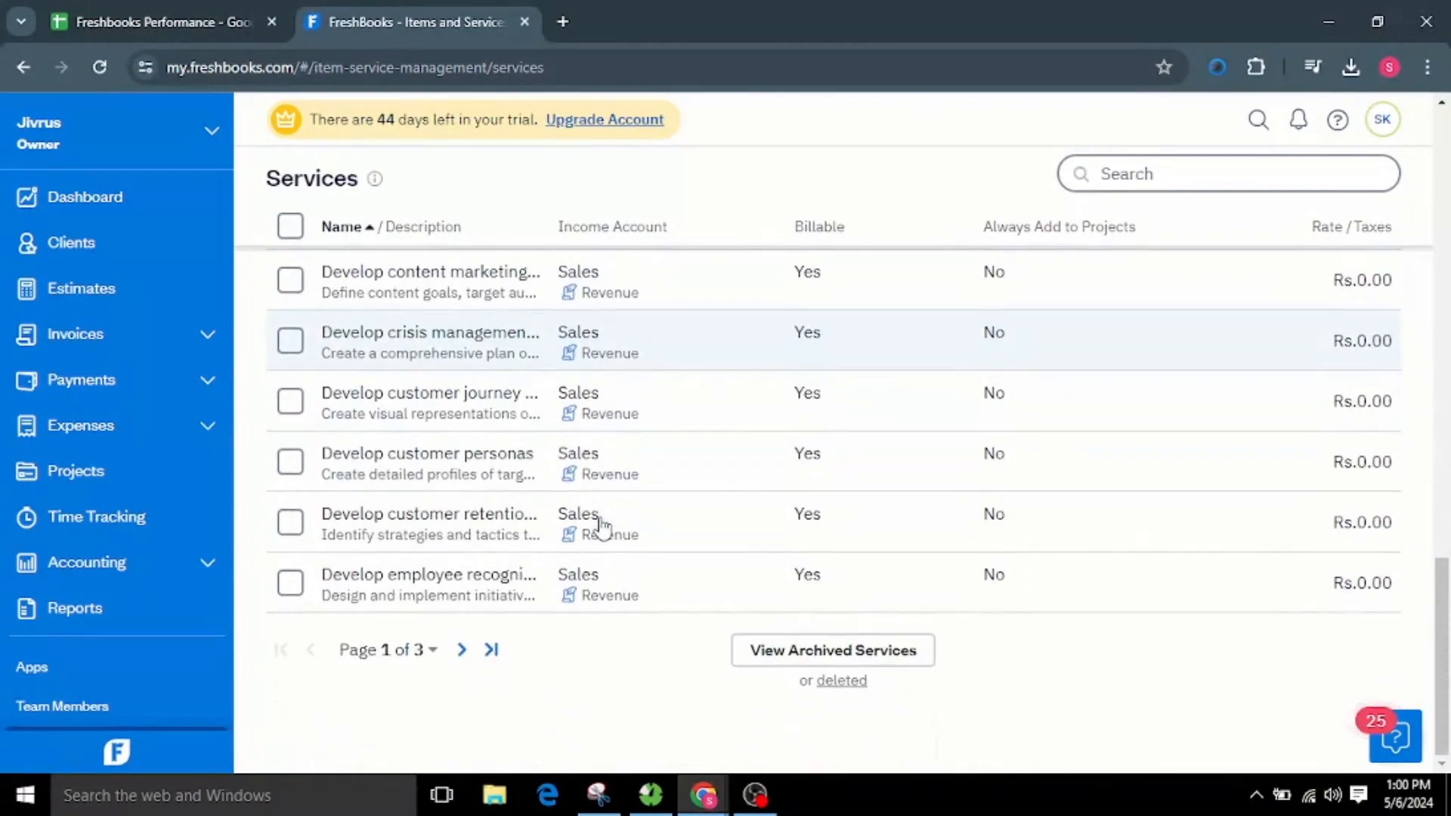
scroll(603, 528, up, 18)
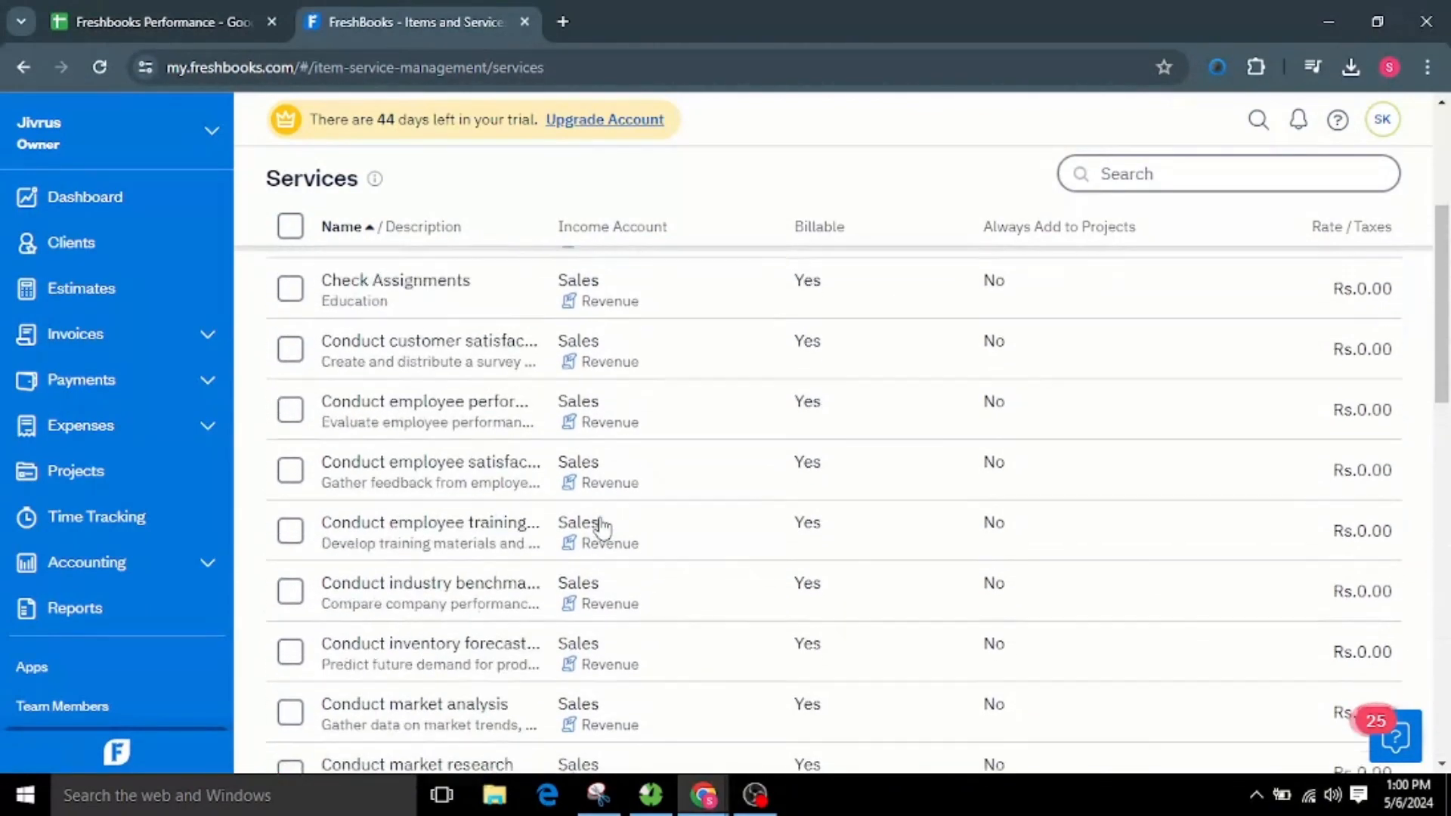
click(186, 6)
Change the service type of the Freshbooks Sync Service to Synchronize.
mouse_move(873, 569)
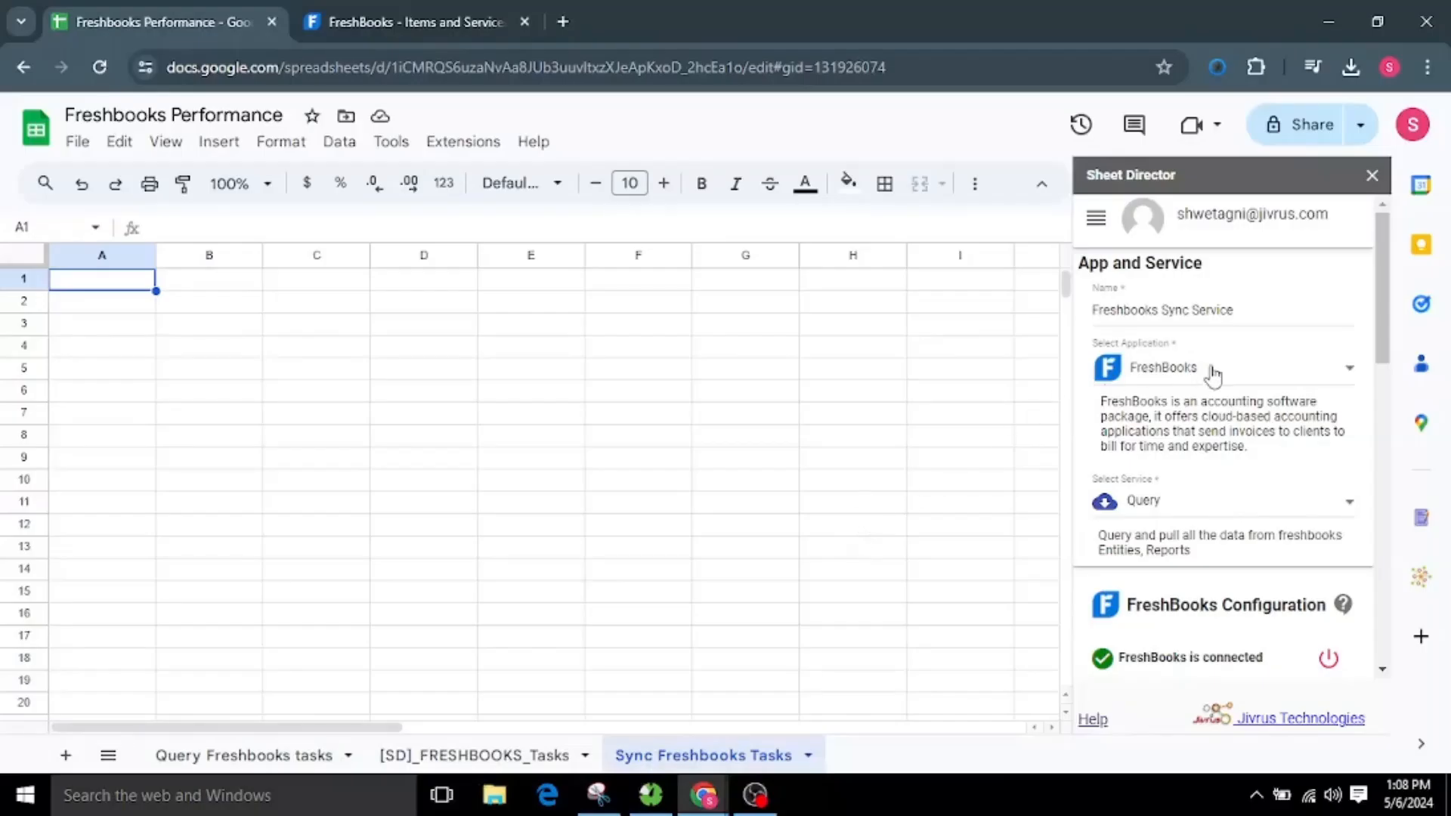
drag(1257, 310, 1073, 323)
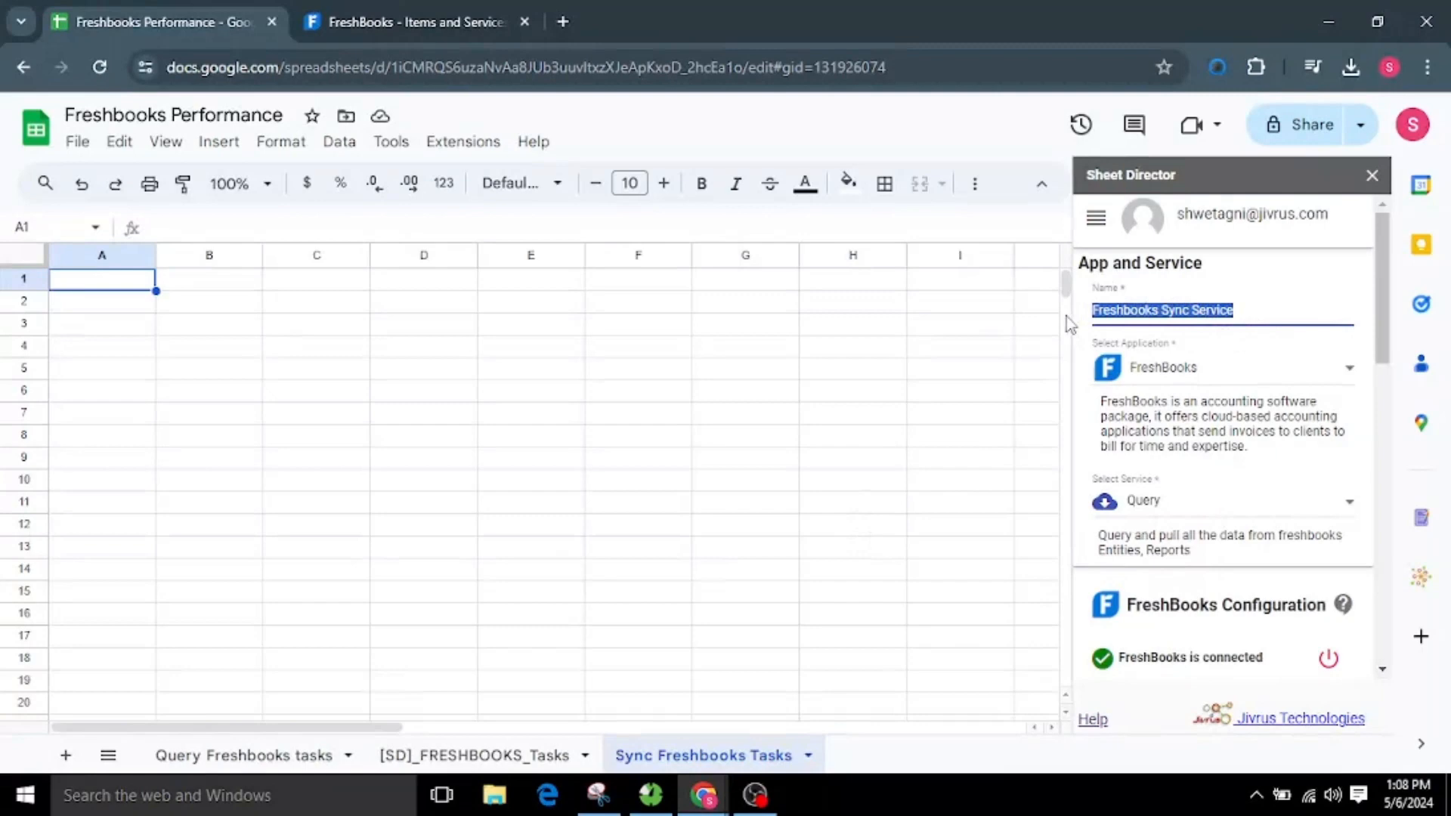
click(1266, 310)
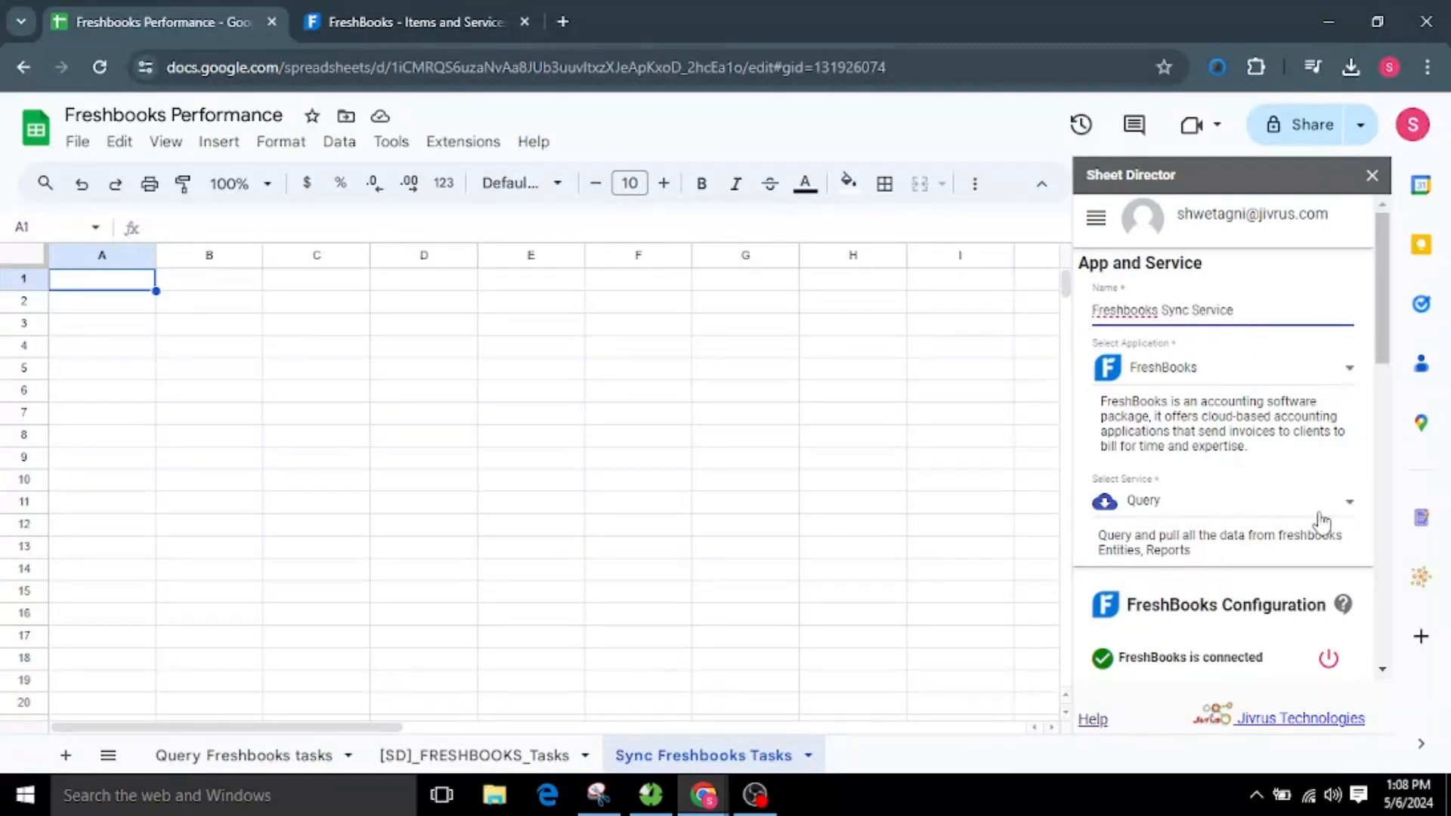
click(1193, 523)
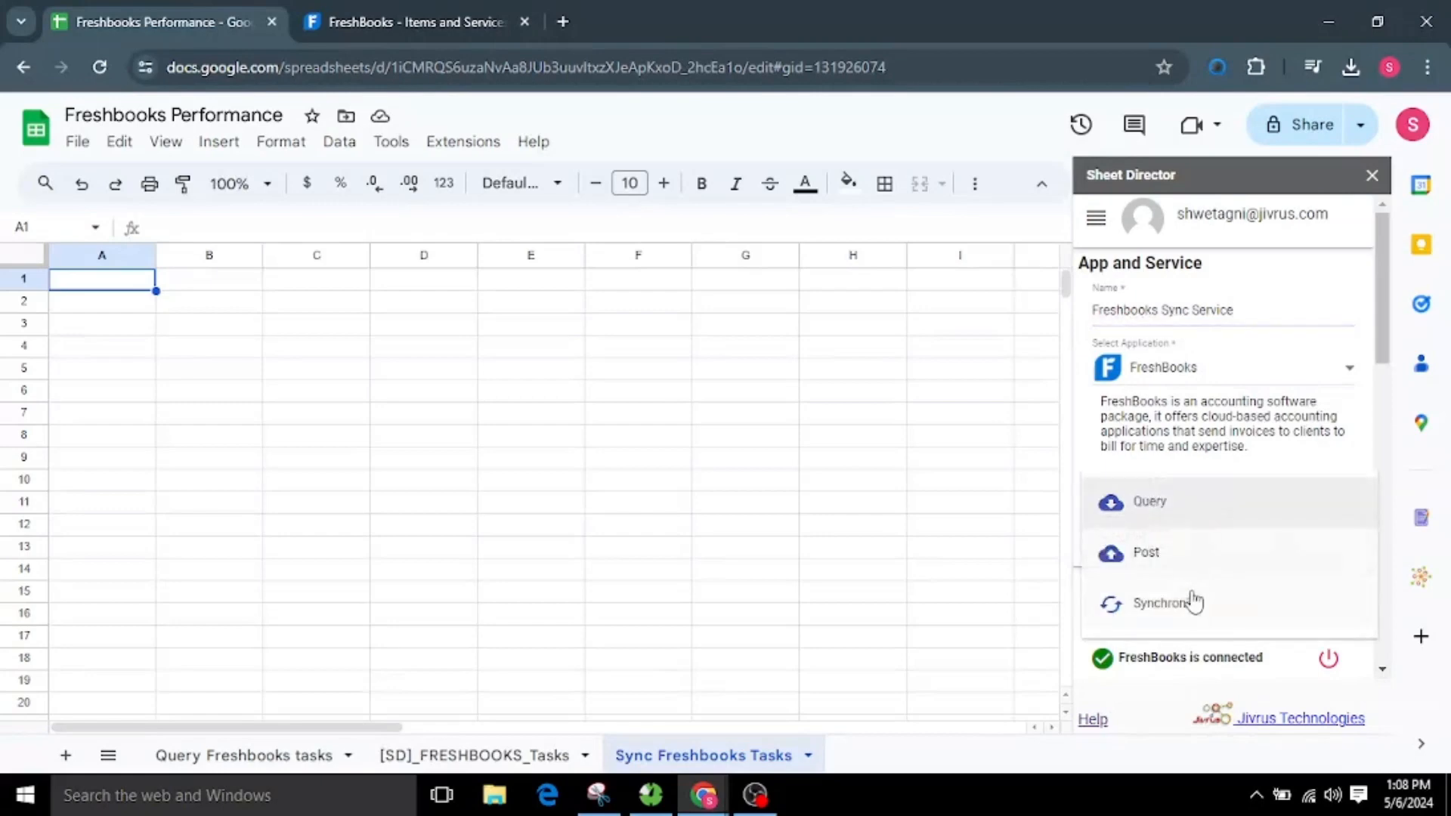
click(1190, 609)
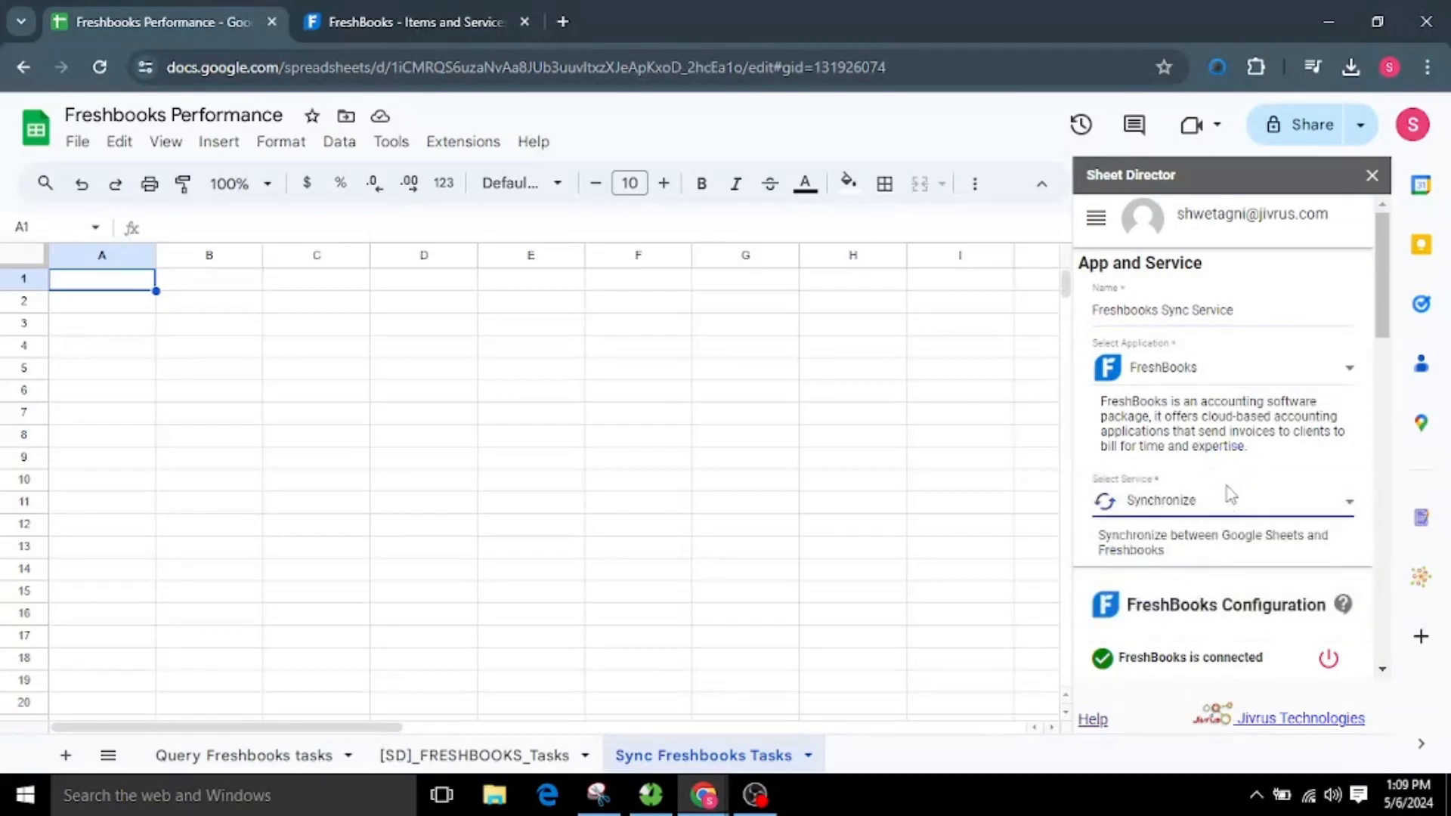
drag(1112, 538, 1223, 565)
click(1222, 565)
Choose the Jivrus organisation and Tasks as the entity to synchronize with FreshBooks.
scroll(1222, 559, down, 4)
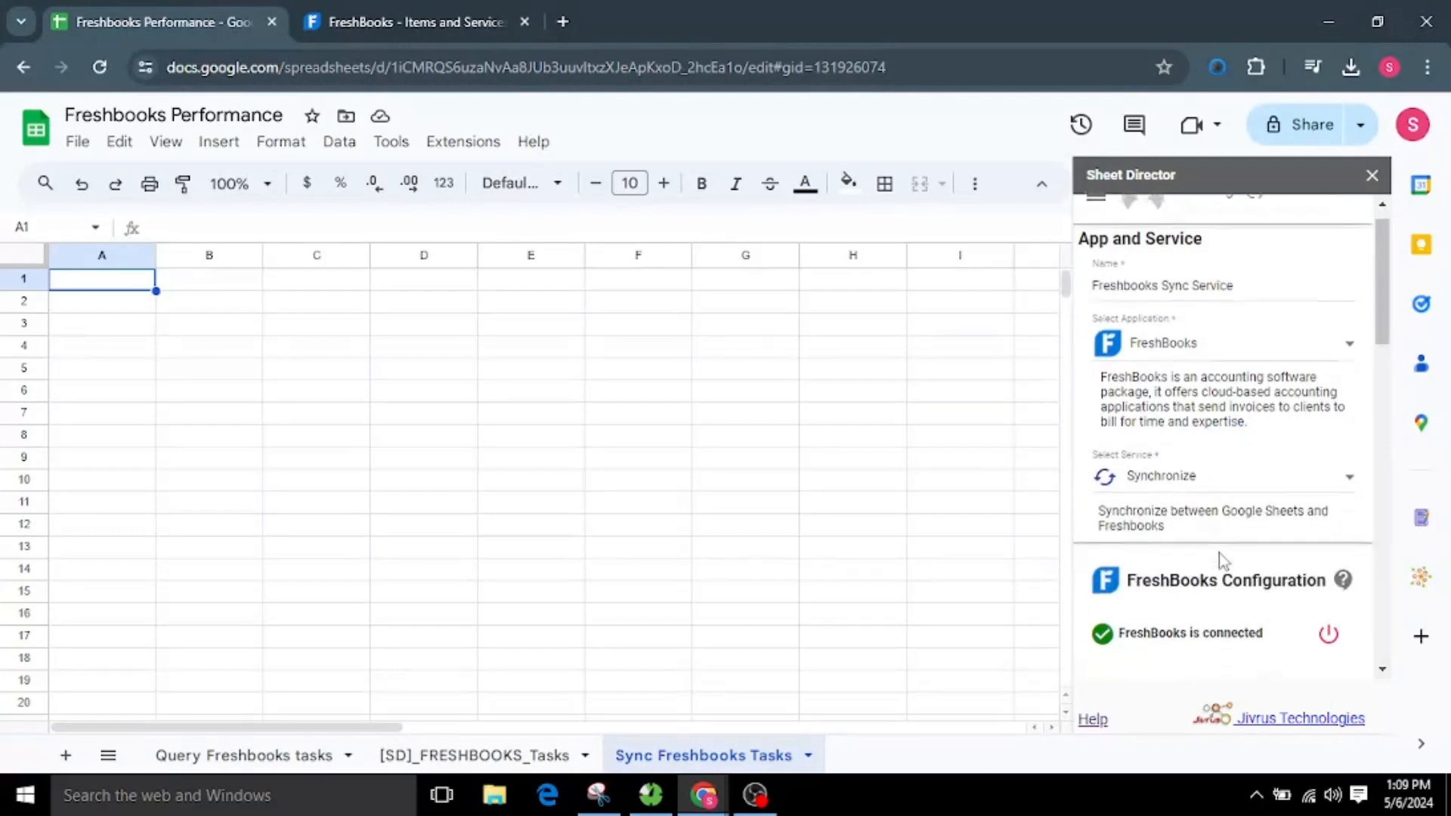
click(1211, 415)
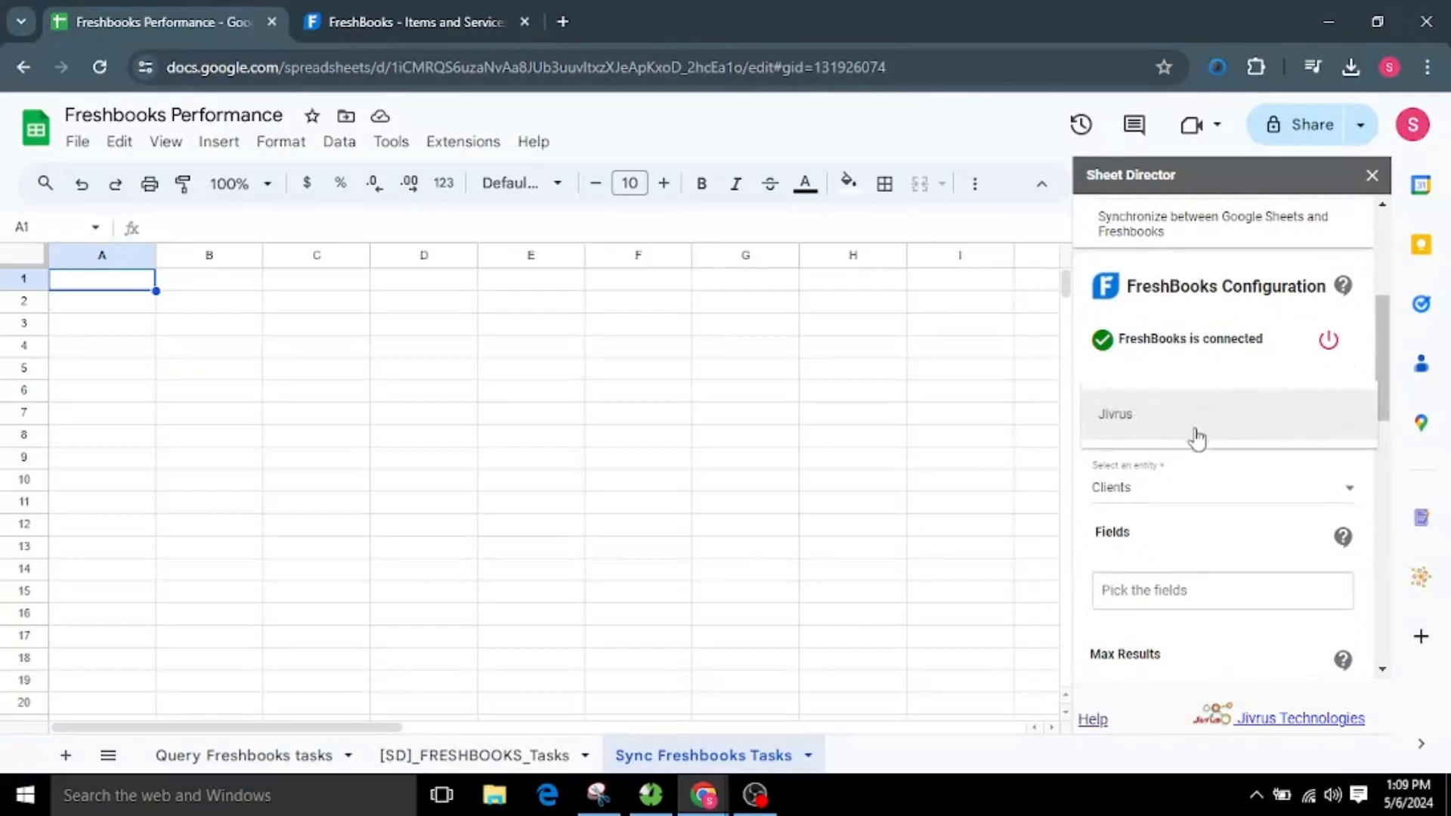
click(1195, 432)
click(1180, 493)
scroll(1187, 547, down, 3)
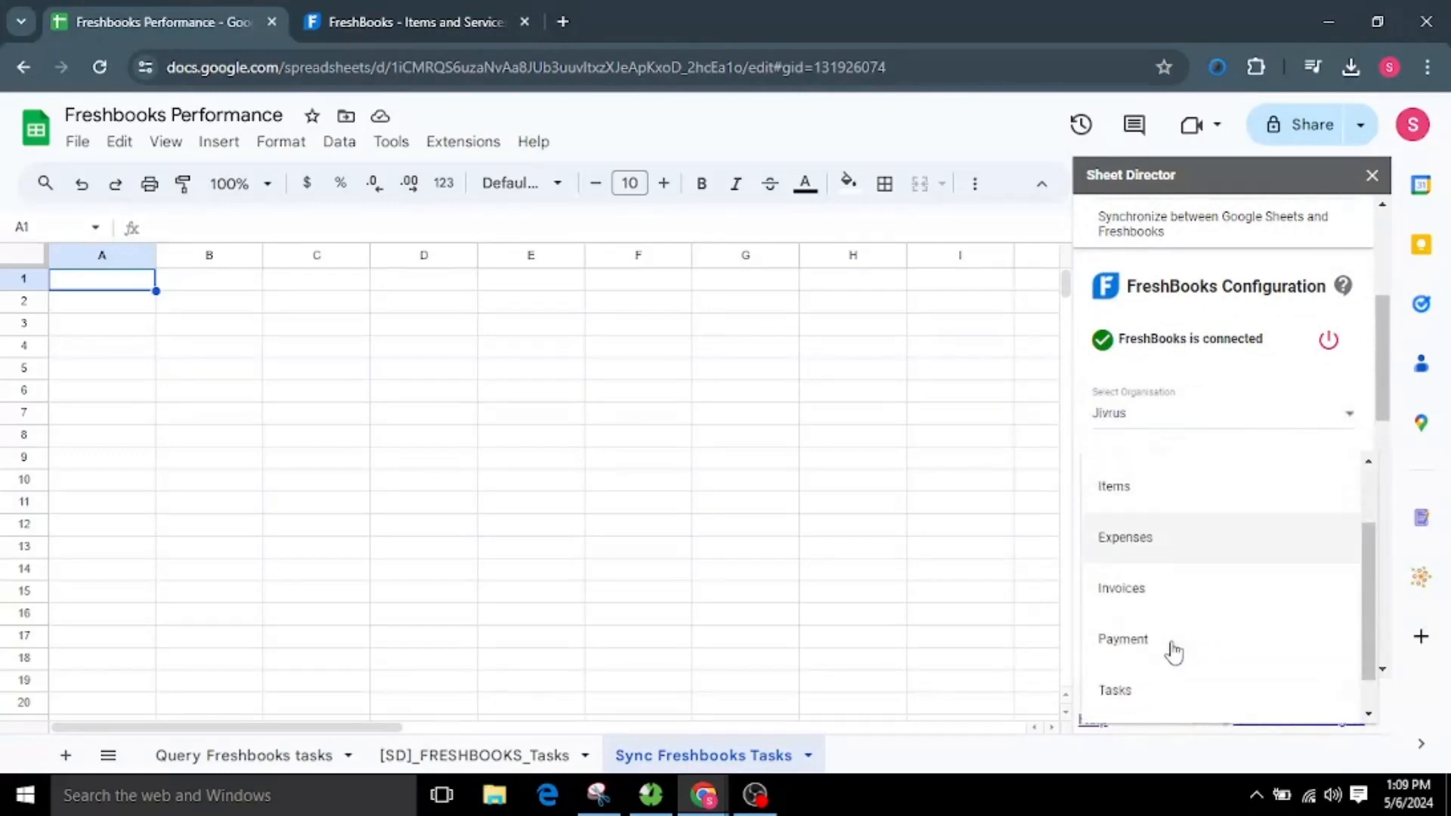
click(1149, 648)
Pick the task fields Id, Name, Description, Rate Code and Rate Amount for synchronization.
click(1175, 470)
scroll(1176, 461, down, 2)
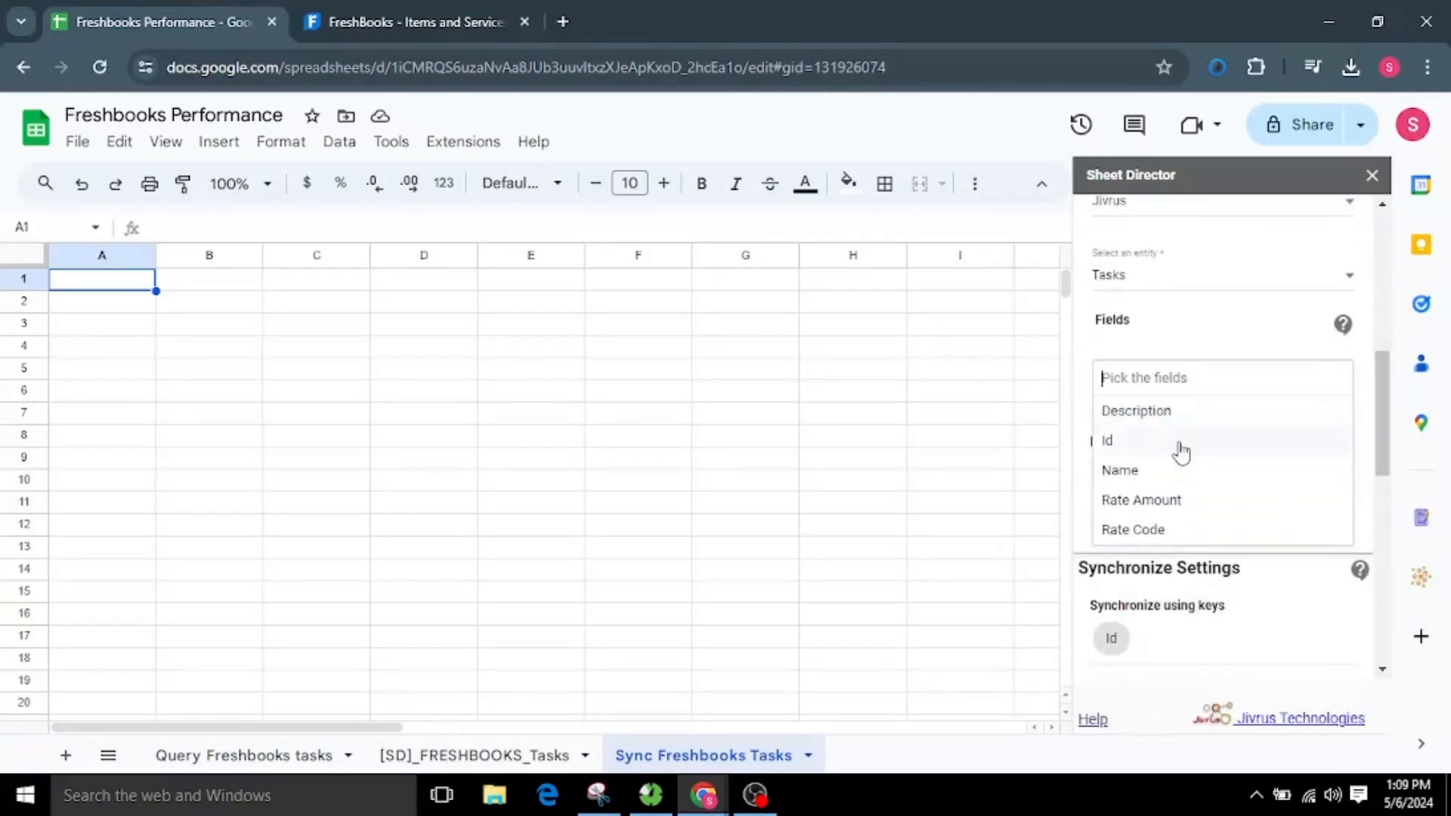
click(1177, 445)
click(1173, 445)
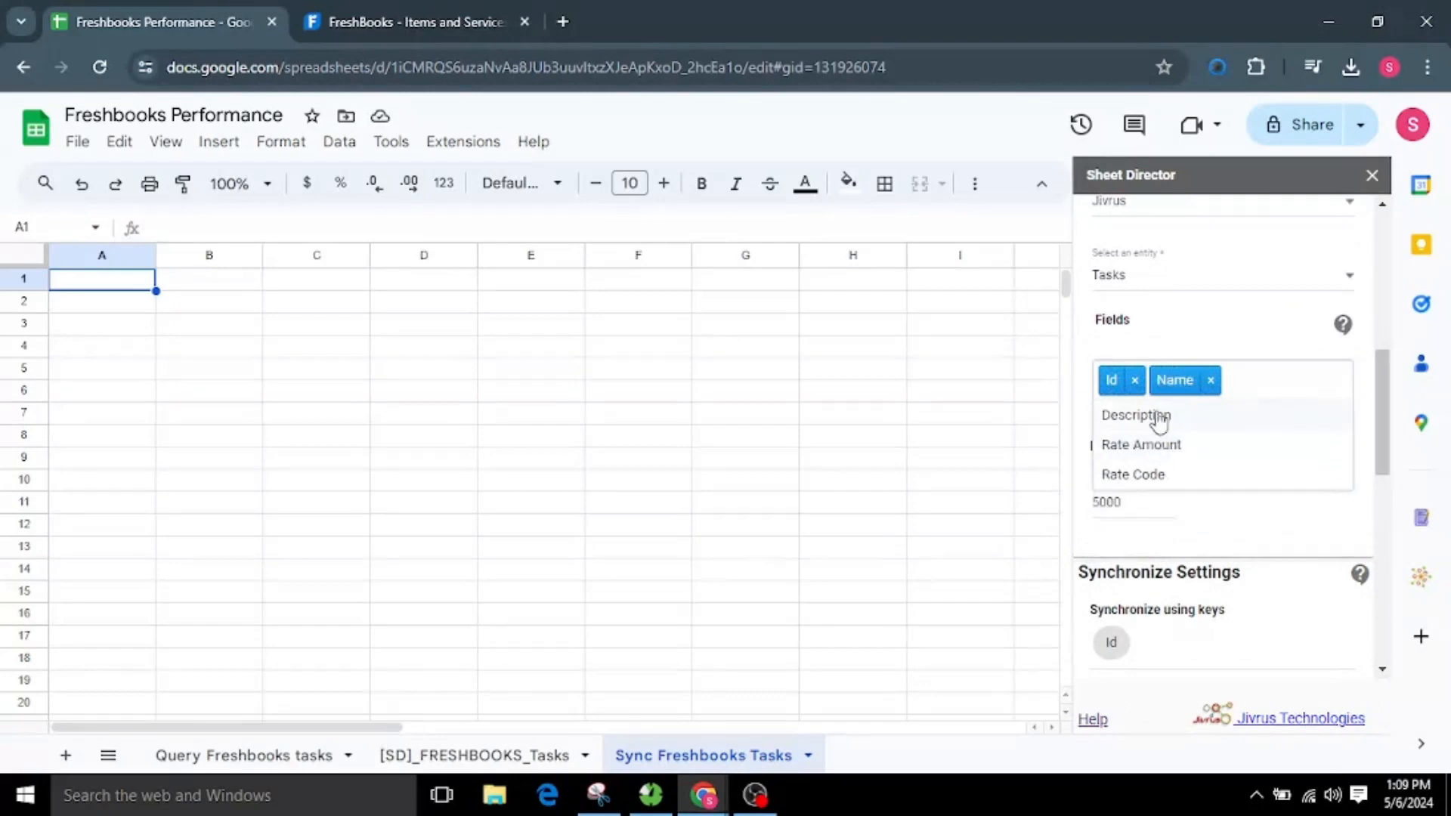
click(1153, 415)
click(1161, 471)
click(1171, 453)
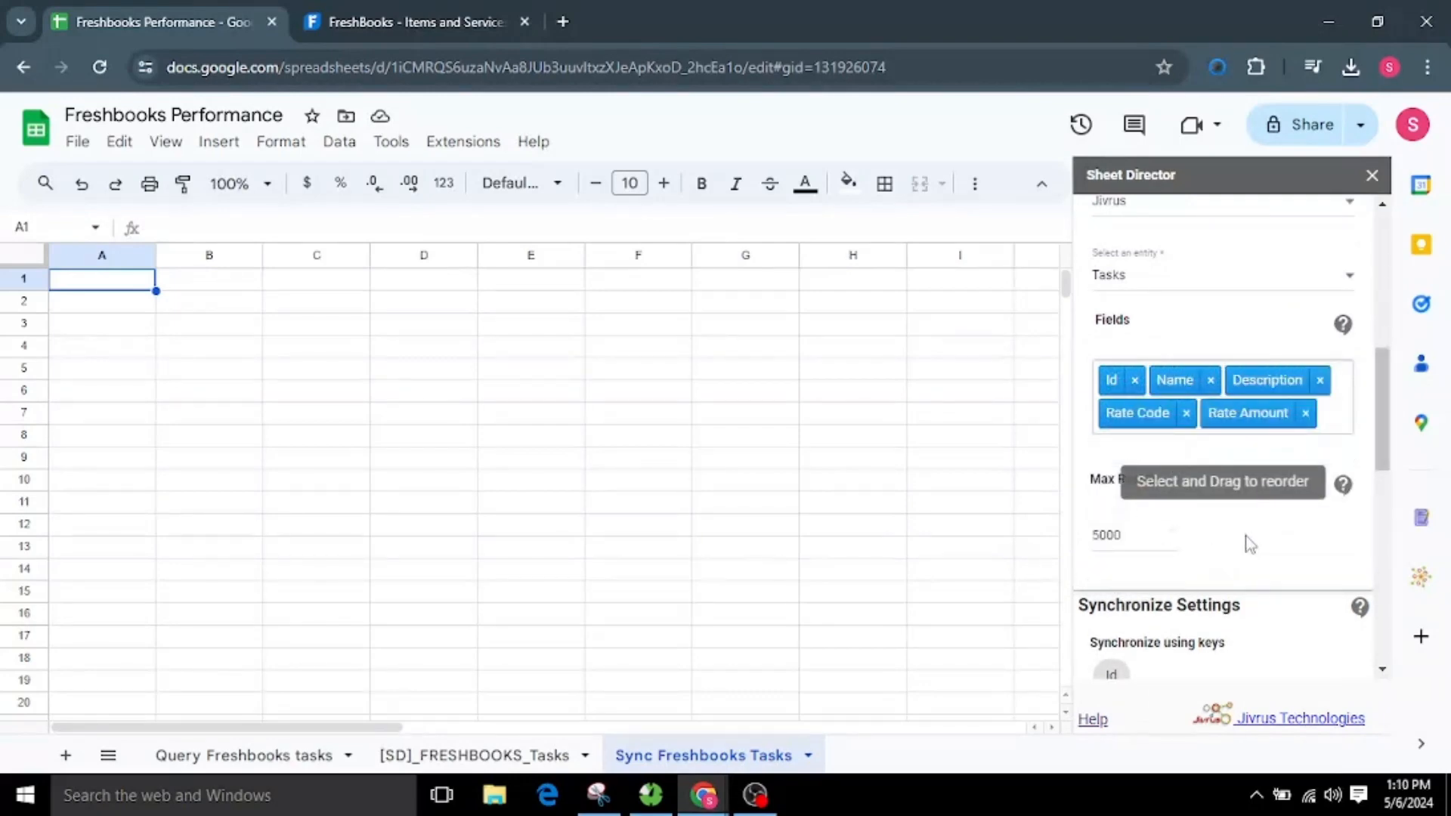
Set the maximum number of results for the synchronization to 25.
double_click(1110, 536)
text(25)
click(1278, 556)
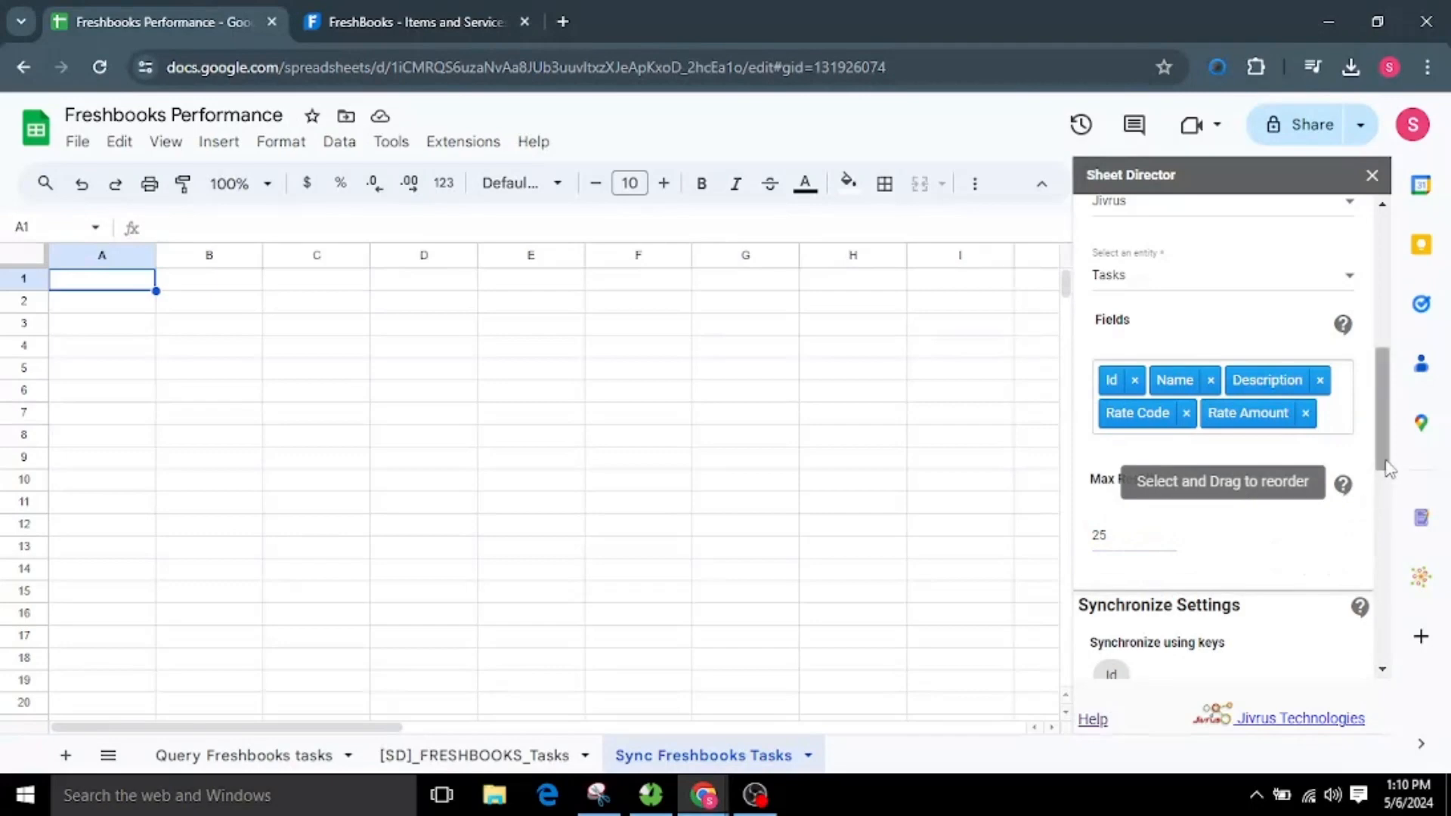
Review the synchronization key, compare the FreshBooks Wins and Google Sheet Wins conflict rules, and choose Google Sheet Wins.
drag(1389, 469, 1387, 487)
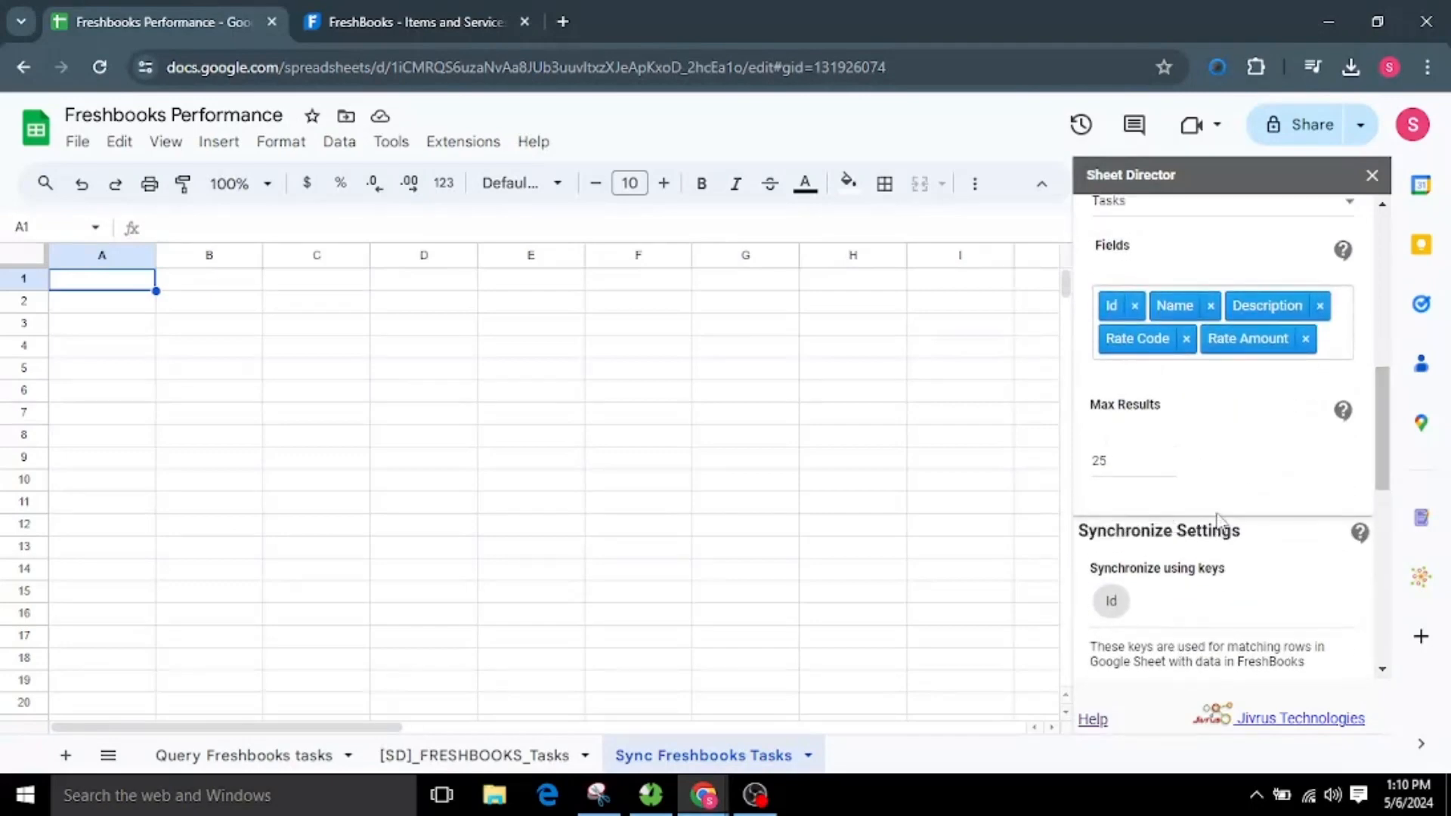
scroll(1218, 520, down, 3)
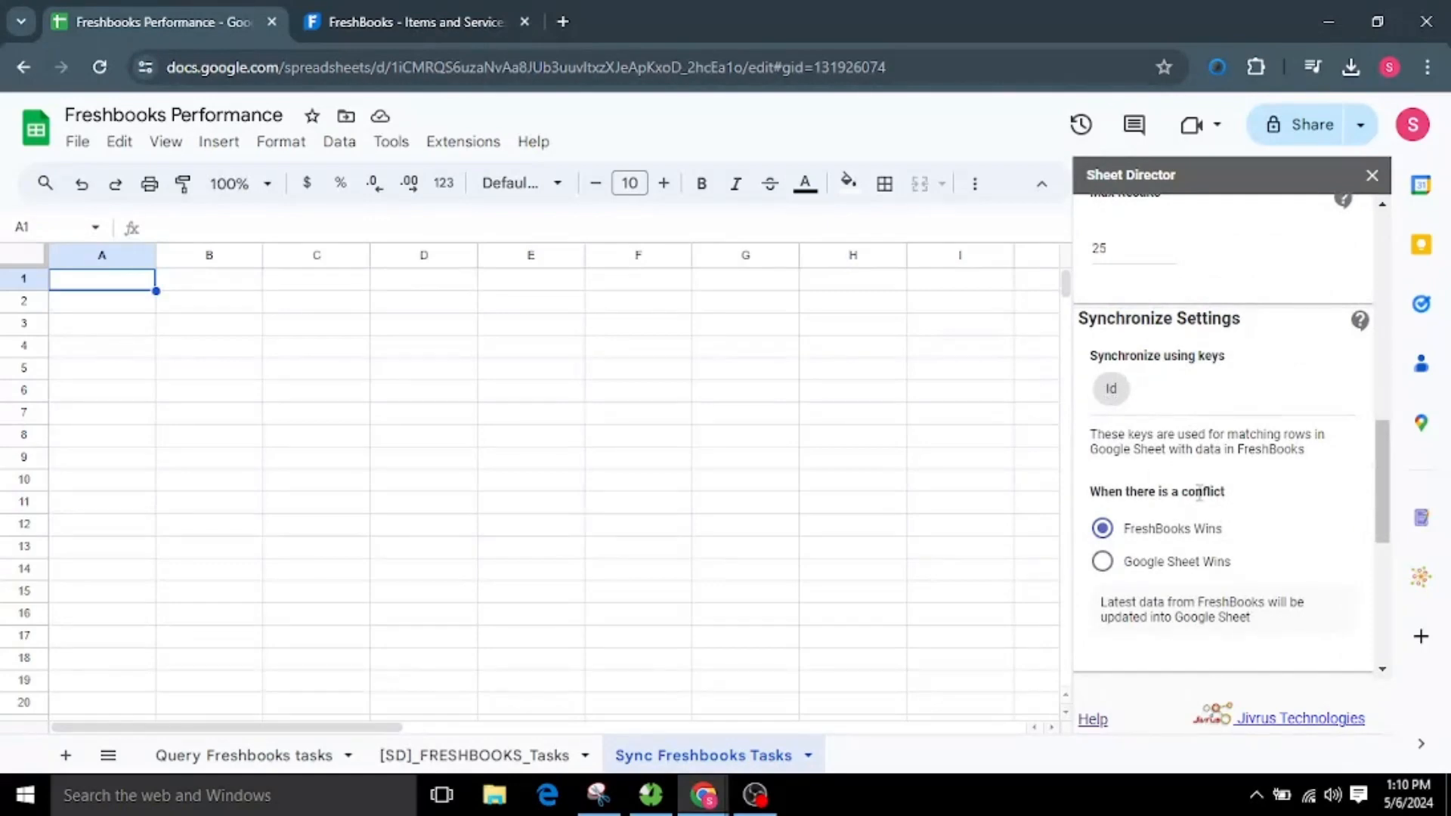
scroll(1200, 493, up, 2)
scroll(1173, 499, up, 4)
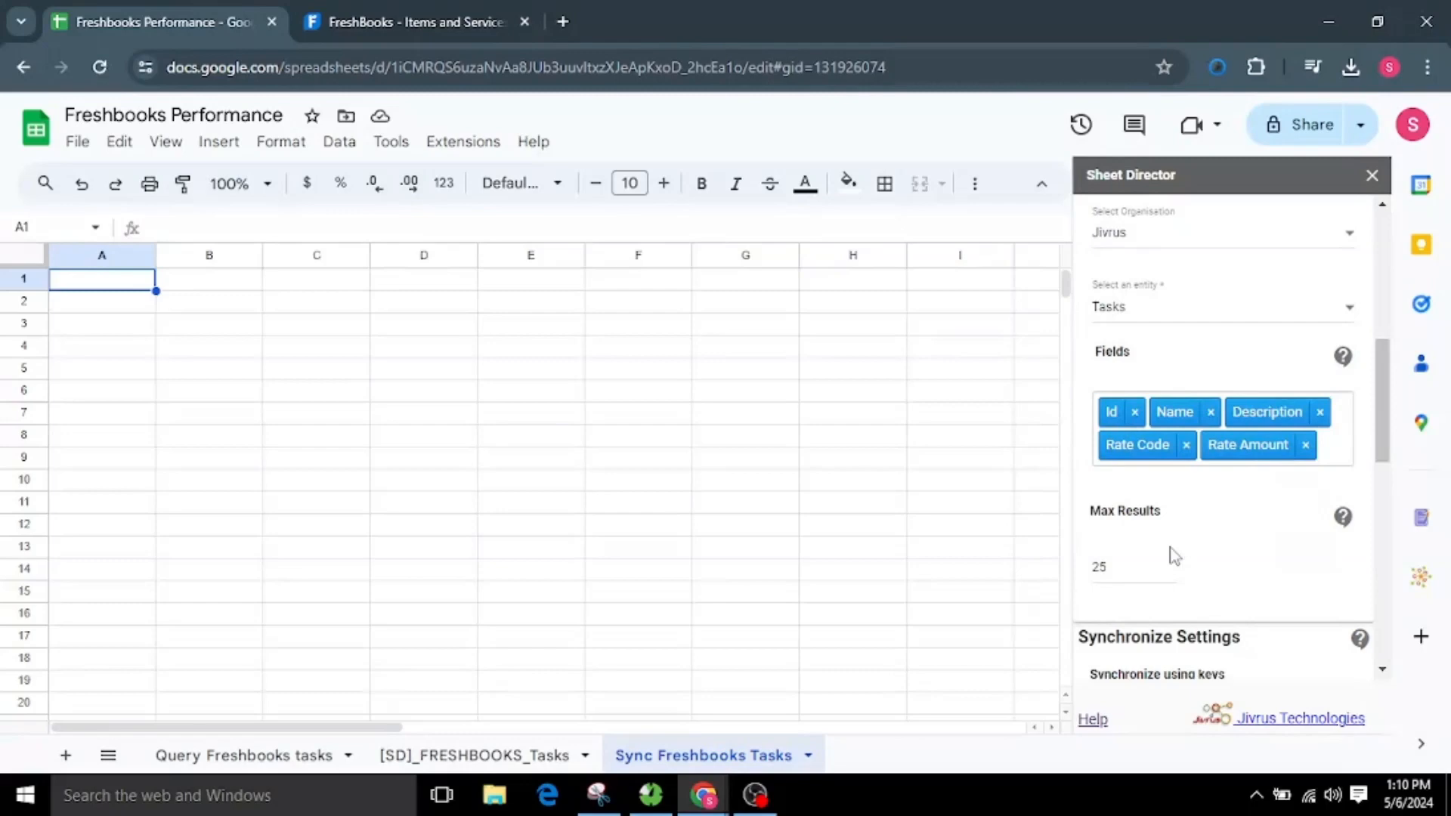
scroll(1173, 556, down, 4)
scroll(1173, 555, down, 4)
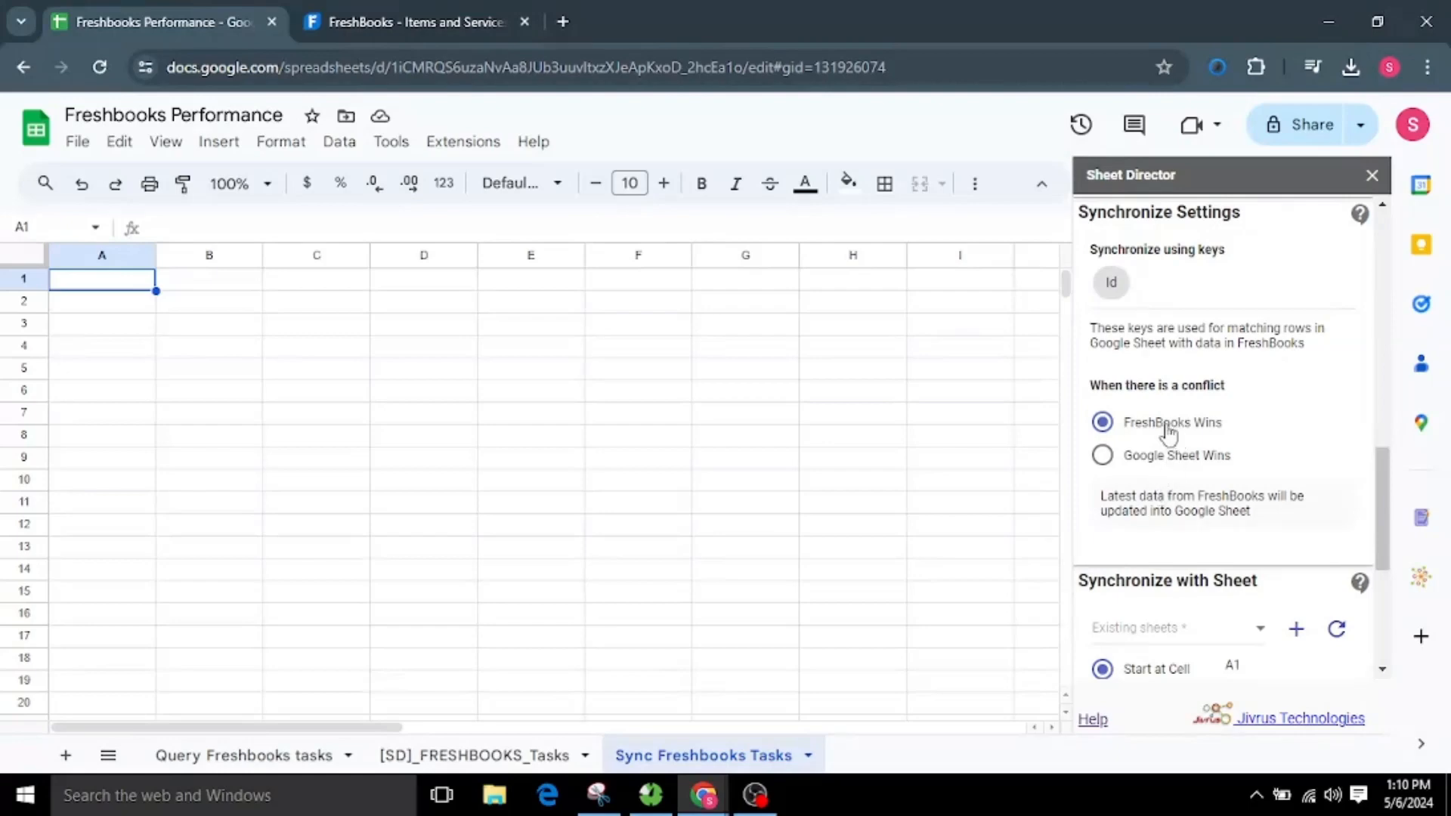
click(1145, 457)
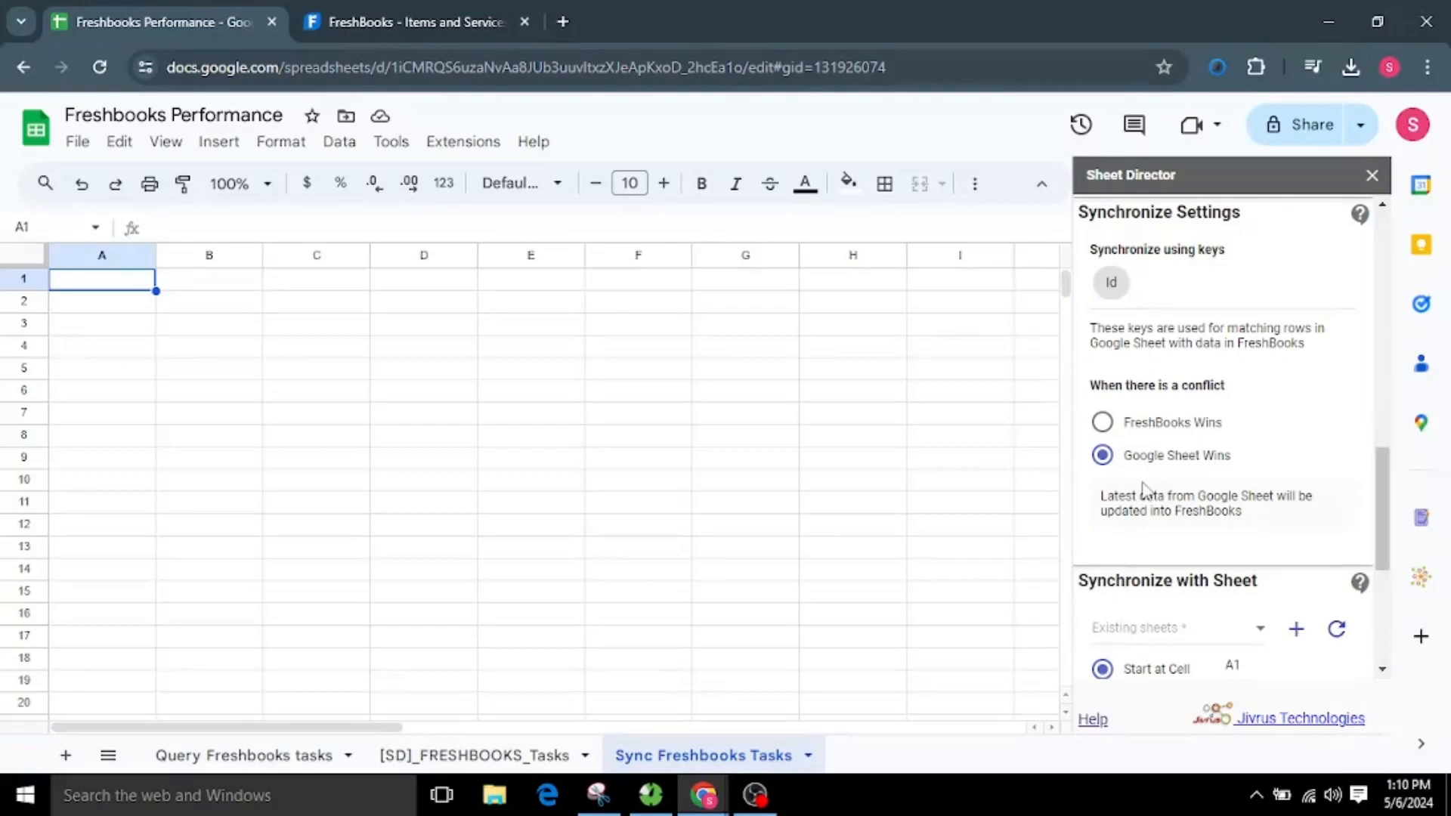
click(1152, 429)
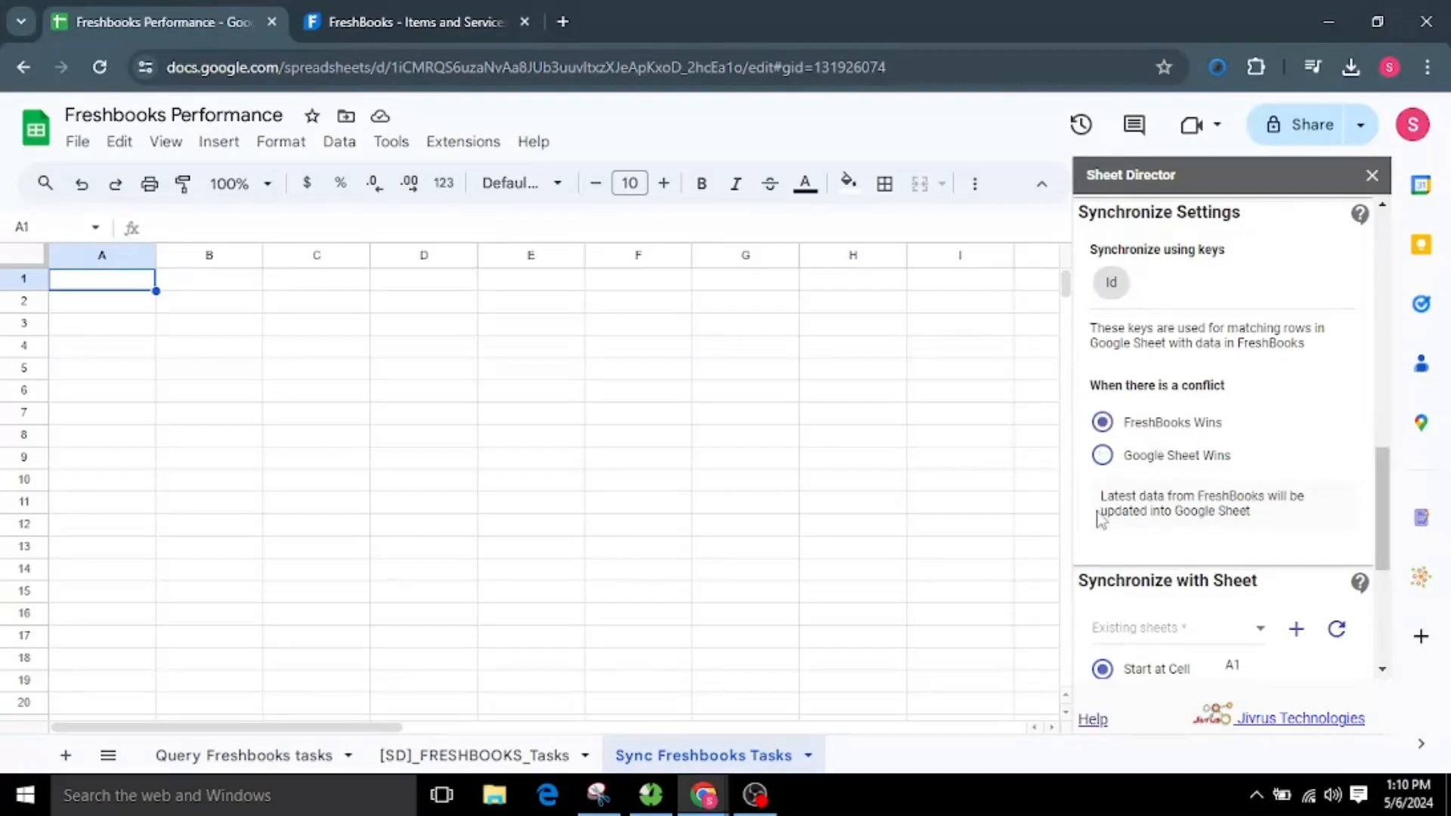
drag(1103, 496, 1289, 524)
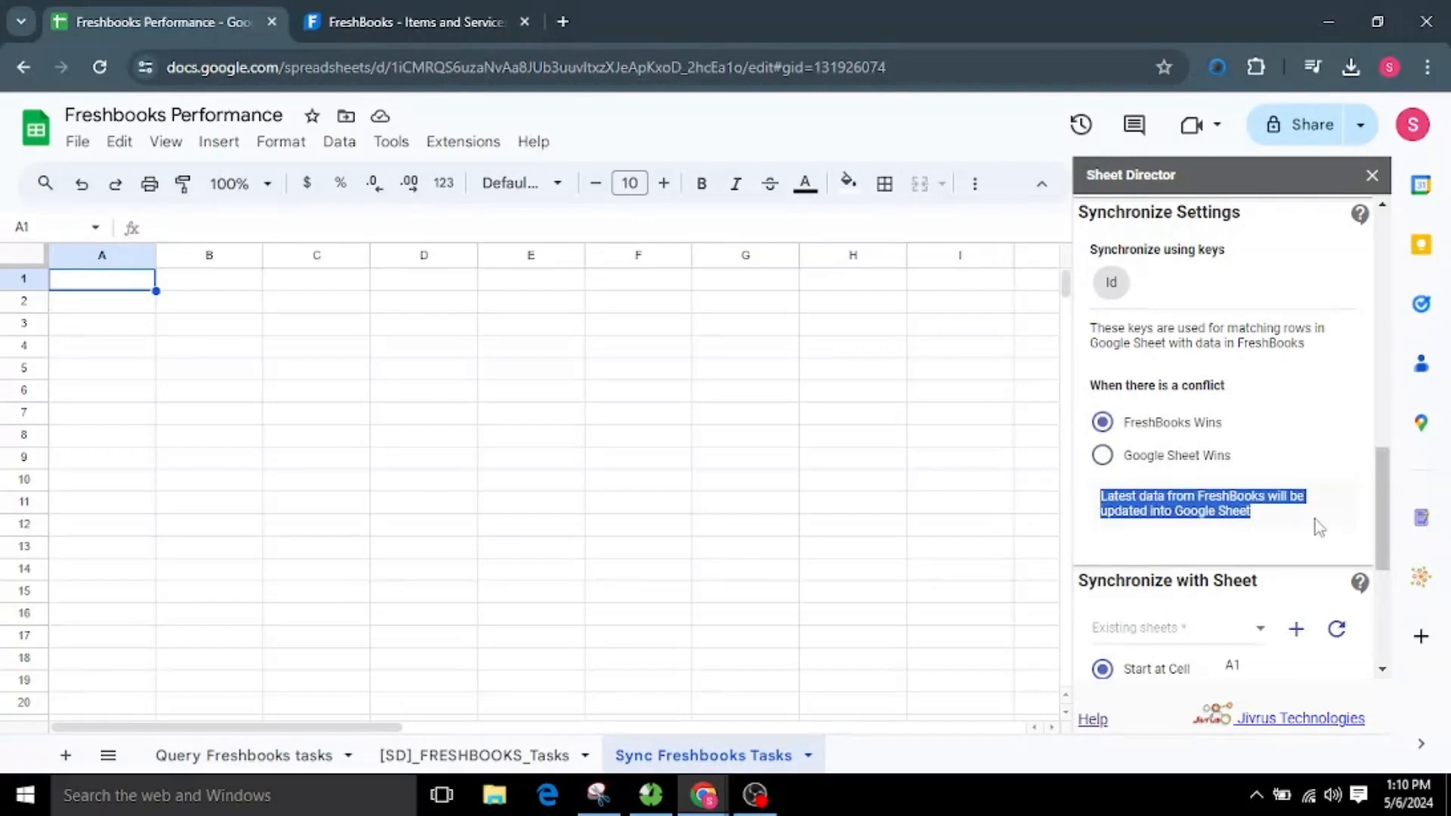
click(1315, 524)
click(1205, 458)
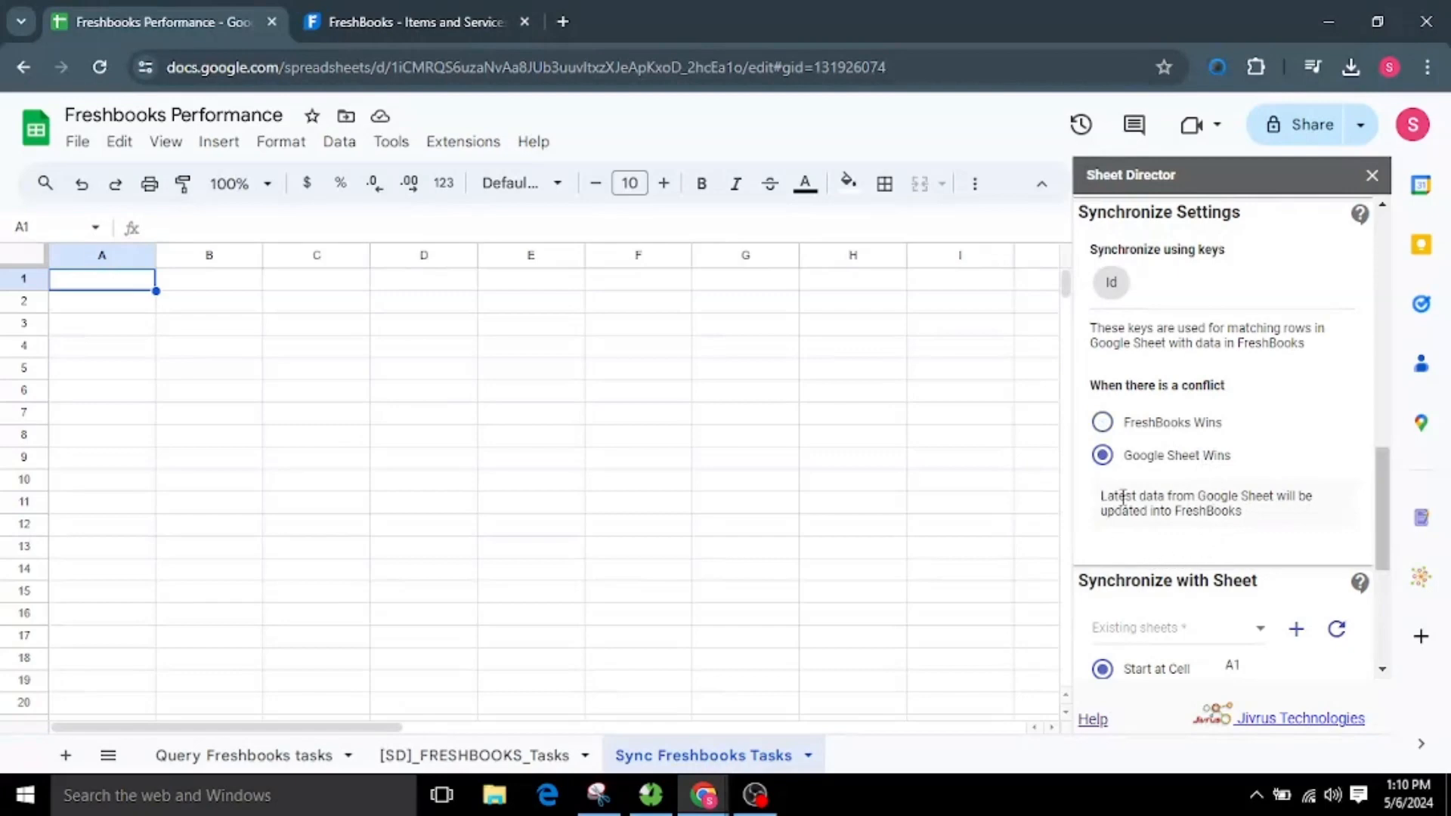
Review the Google Sheet Wins rule and choose Sync Freshbooks Tasks as the sheet to synchronize, starting at cell A1.
drag(1101, 497, 1332, 535)
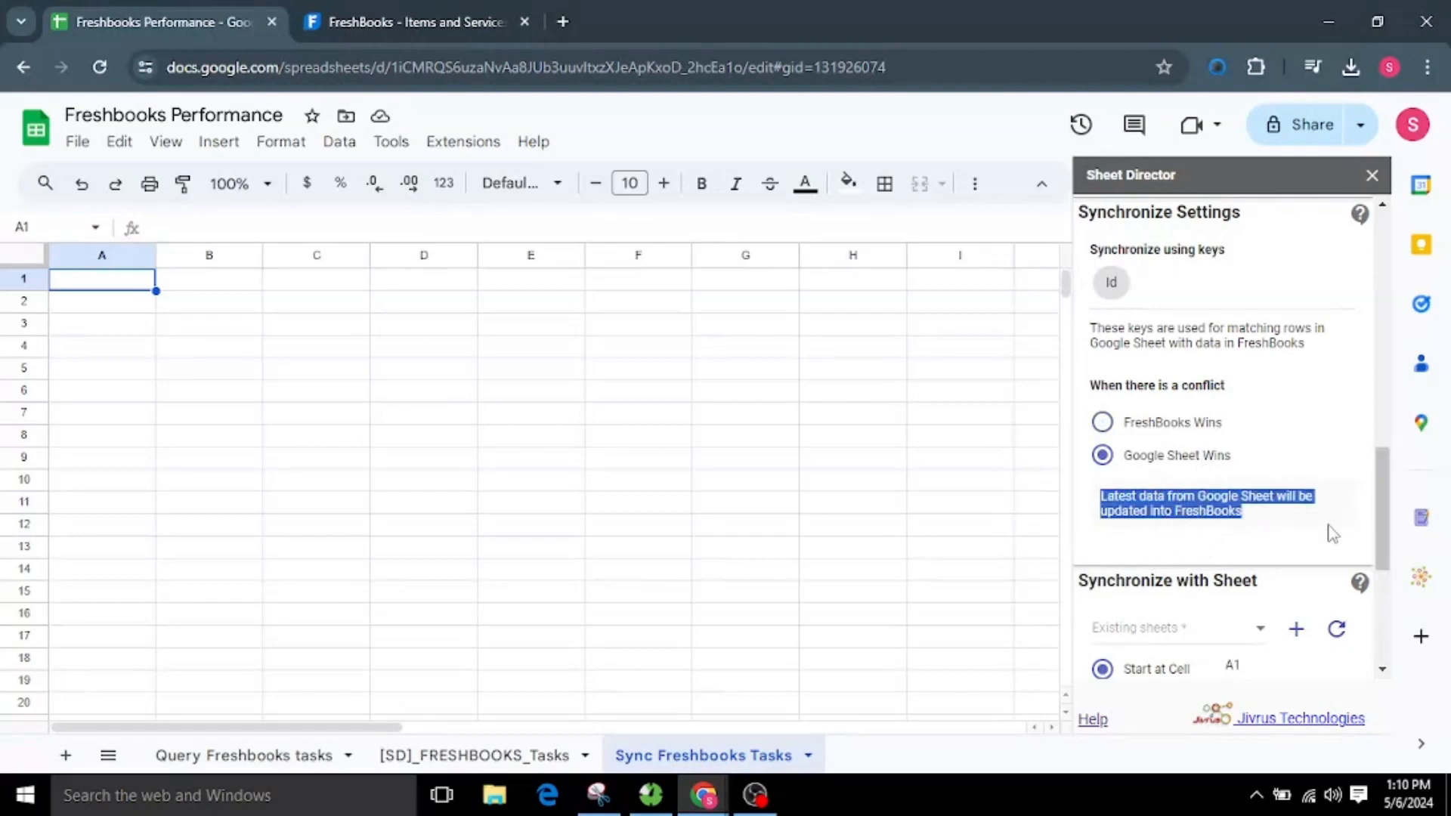
click(1267, 529)
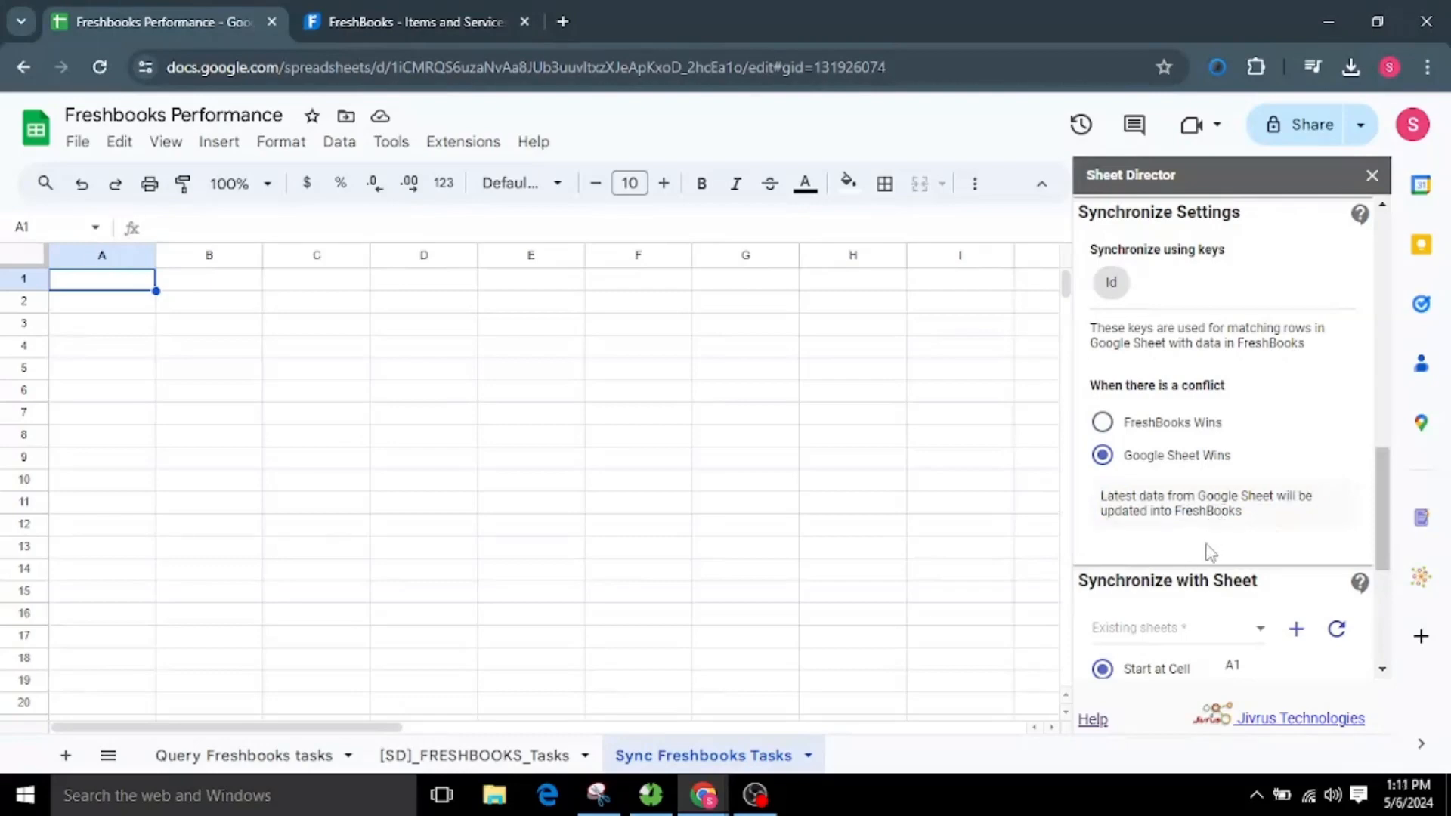
scroll(1207, 551, down, 3)
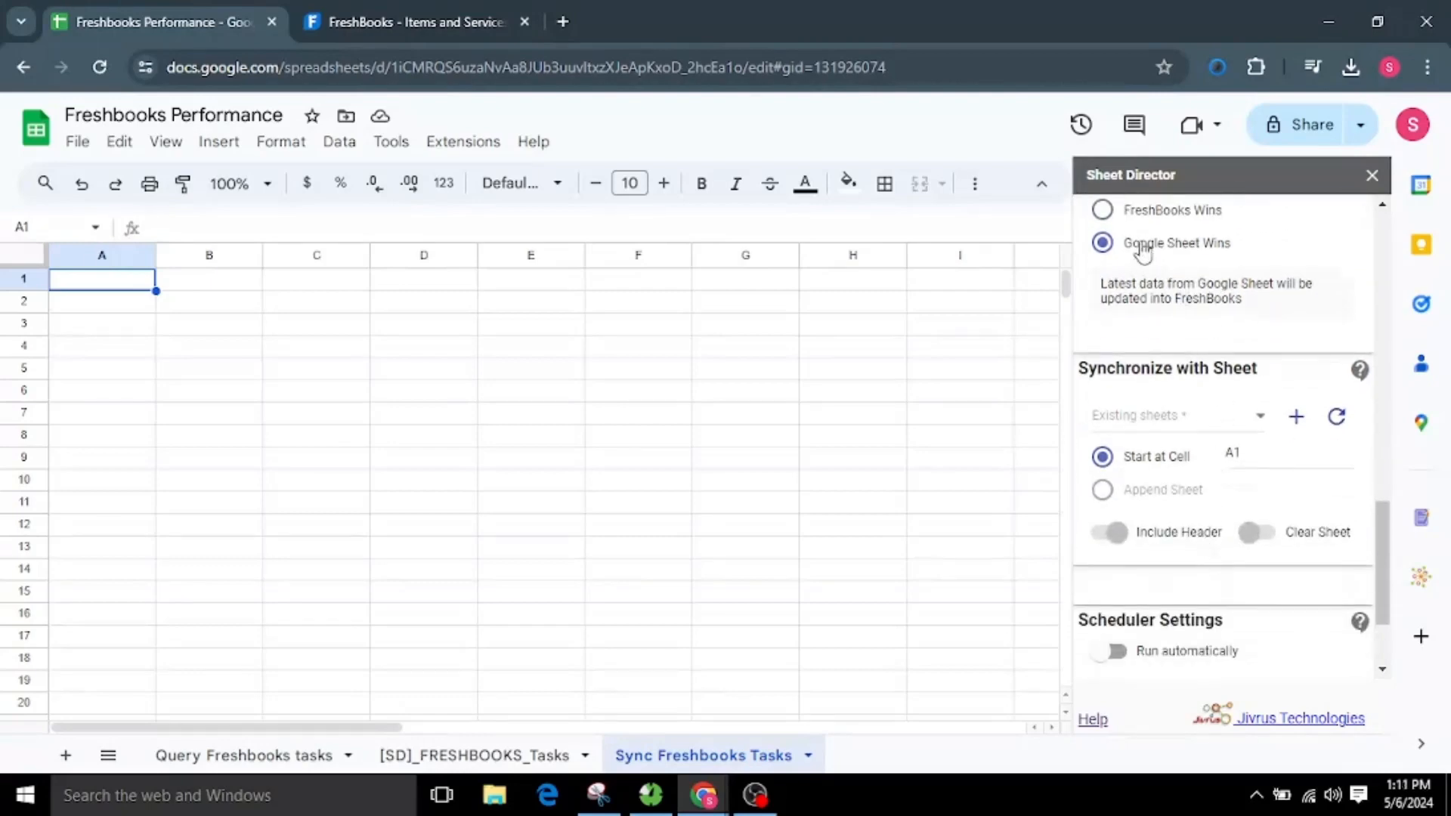
click(1127, 426)
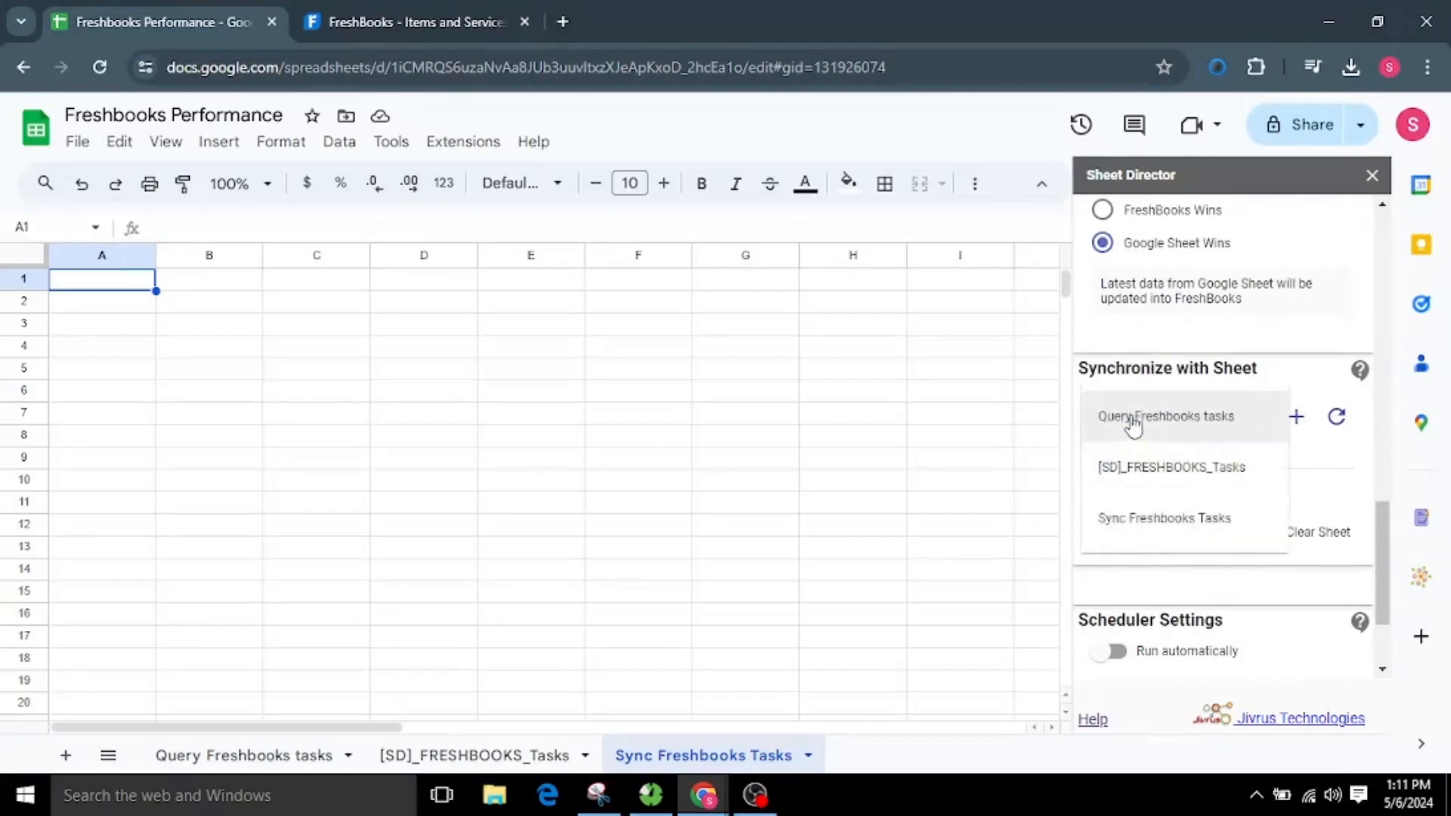
click(1163, 521)
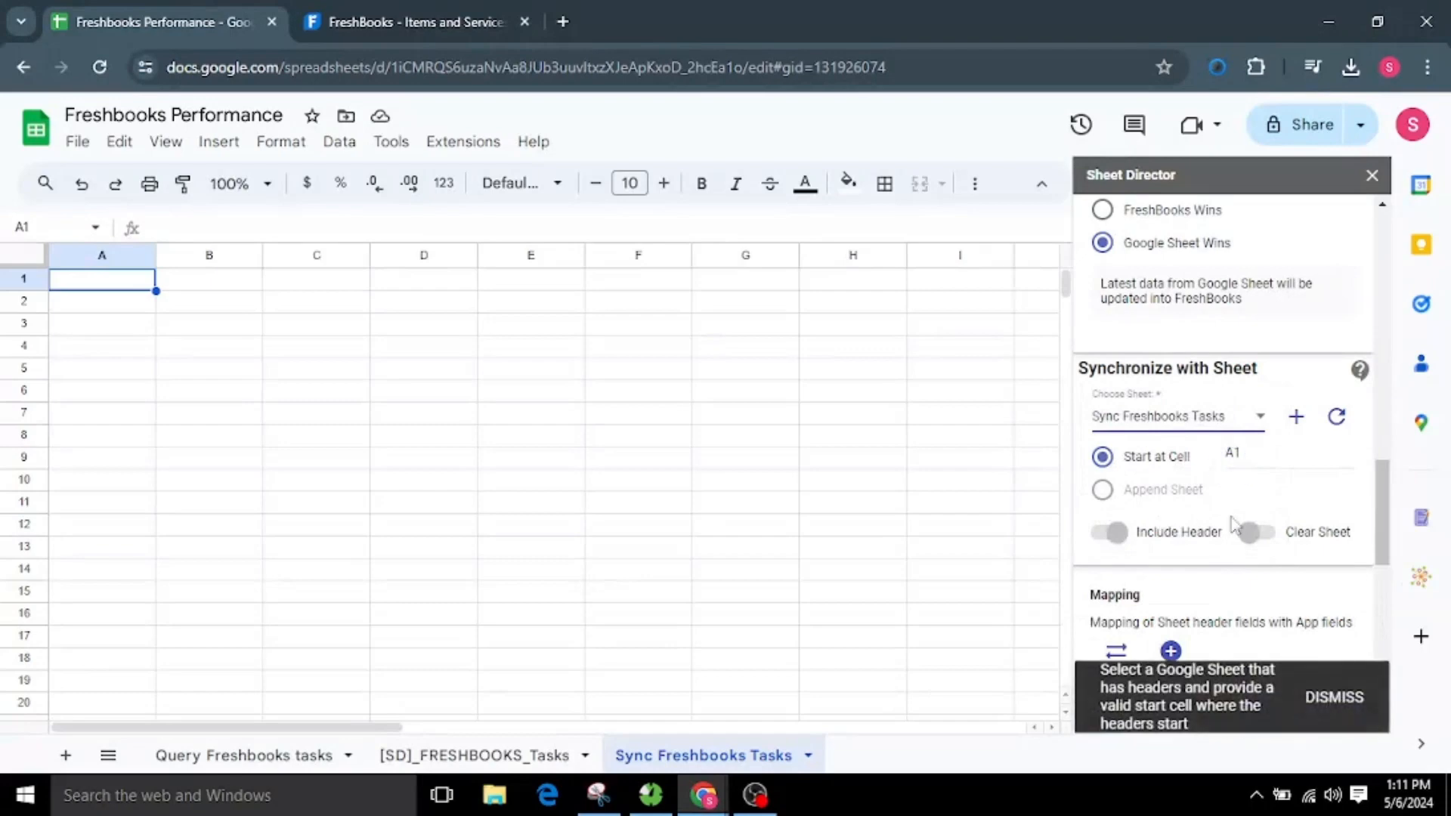
click(1334, 698)
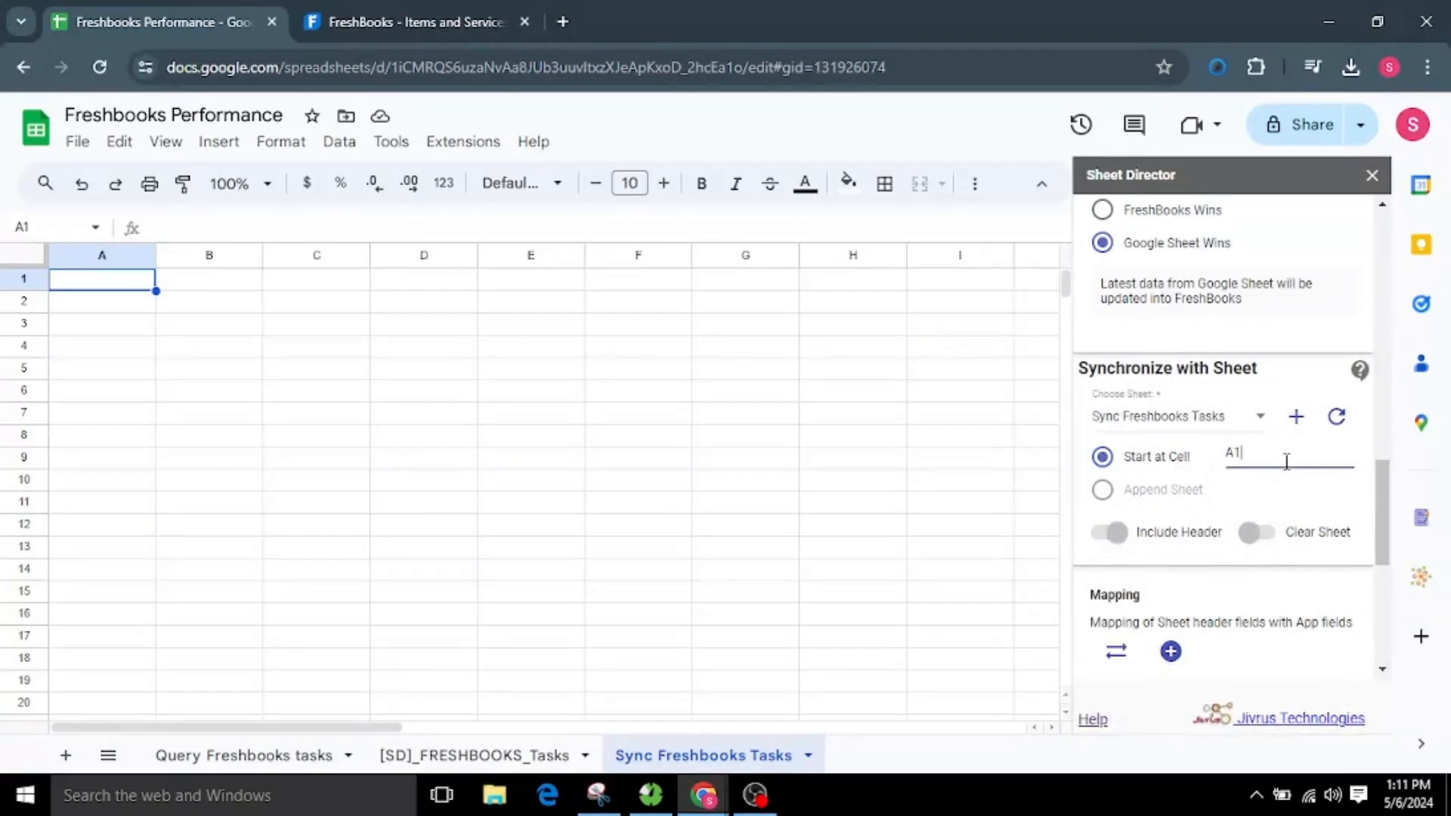
Execute the synchronization and fetch the FreshBooks task records into the empty sheet first.
scroll(1218, 596, down, 6)
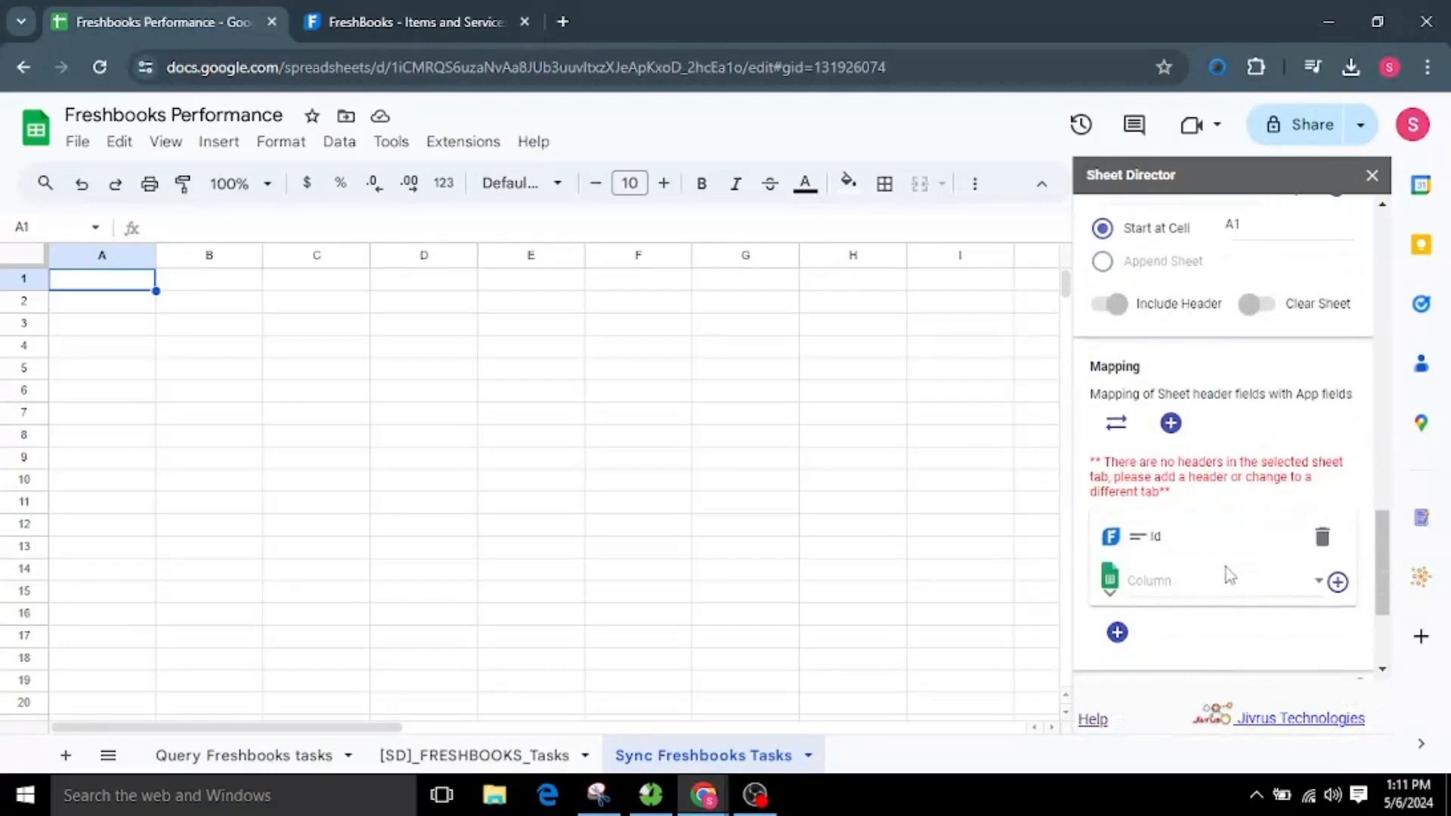
click(1141, 665)
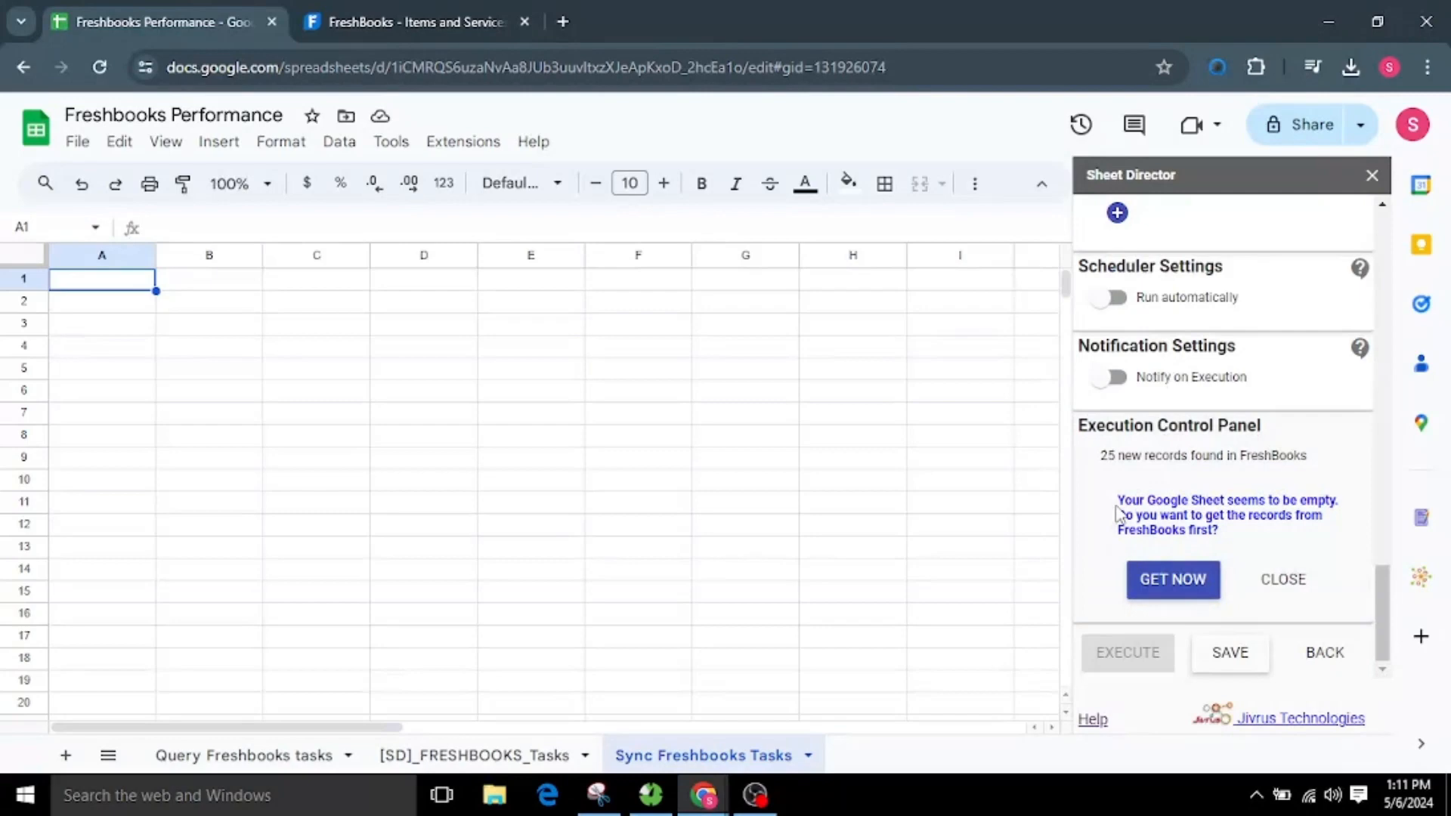
drag(1120, 501, 1276, 541)
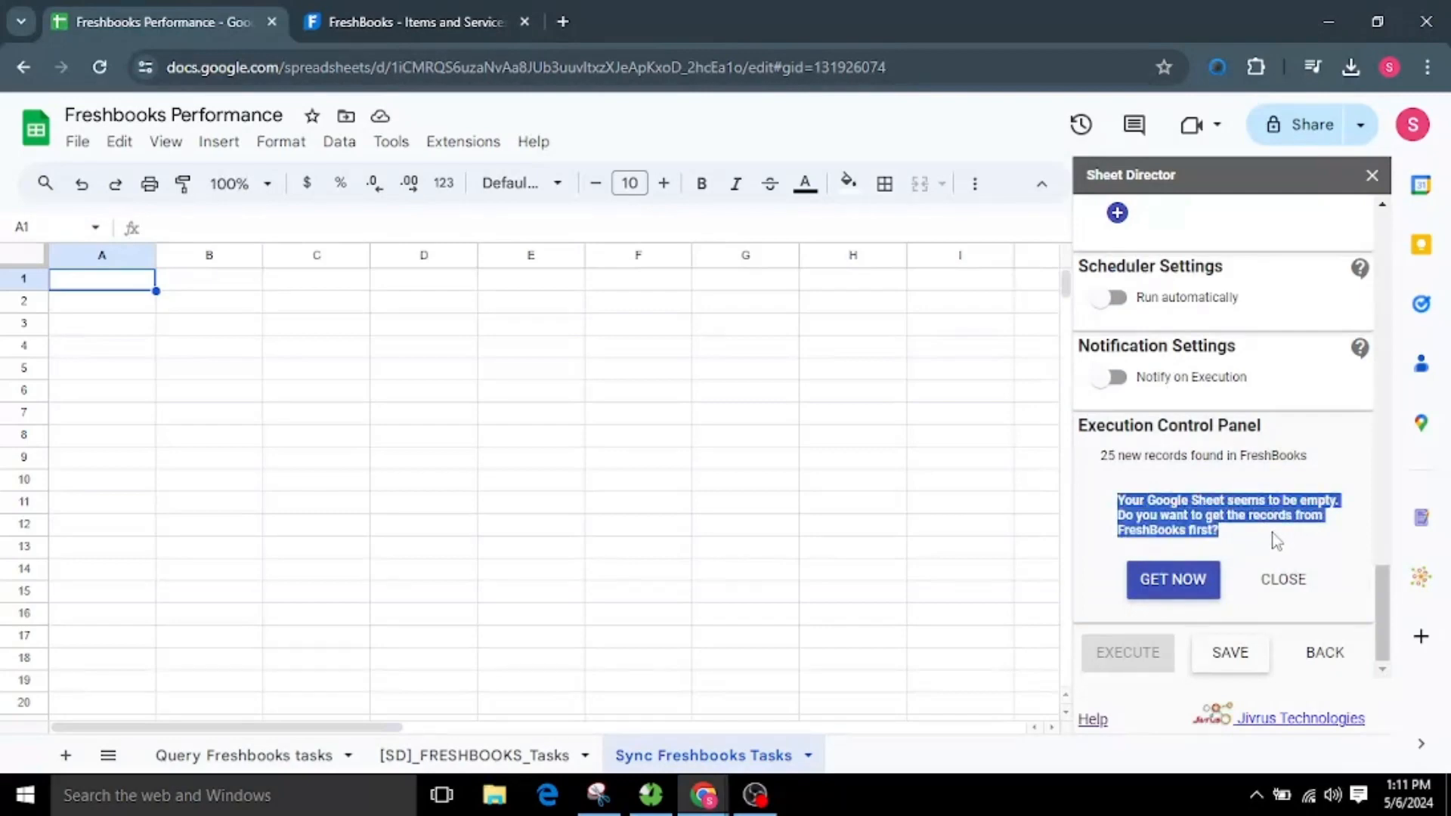
click(1275, 541)
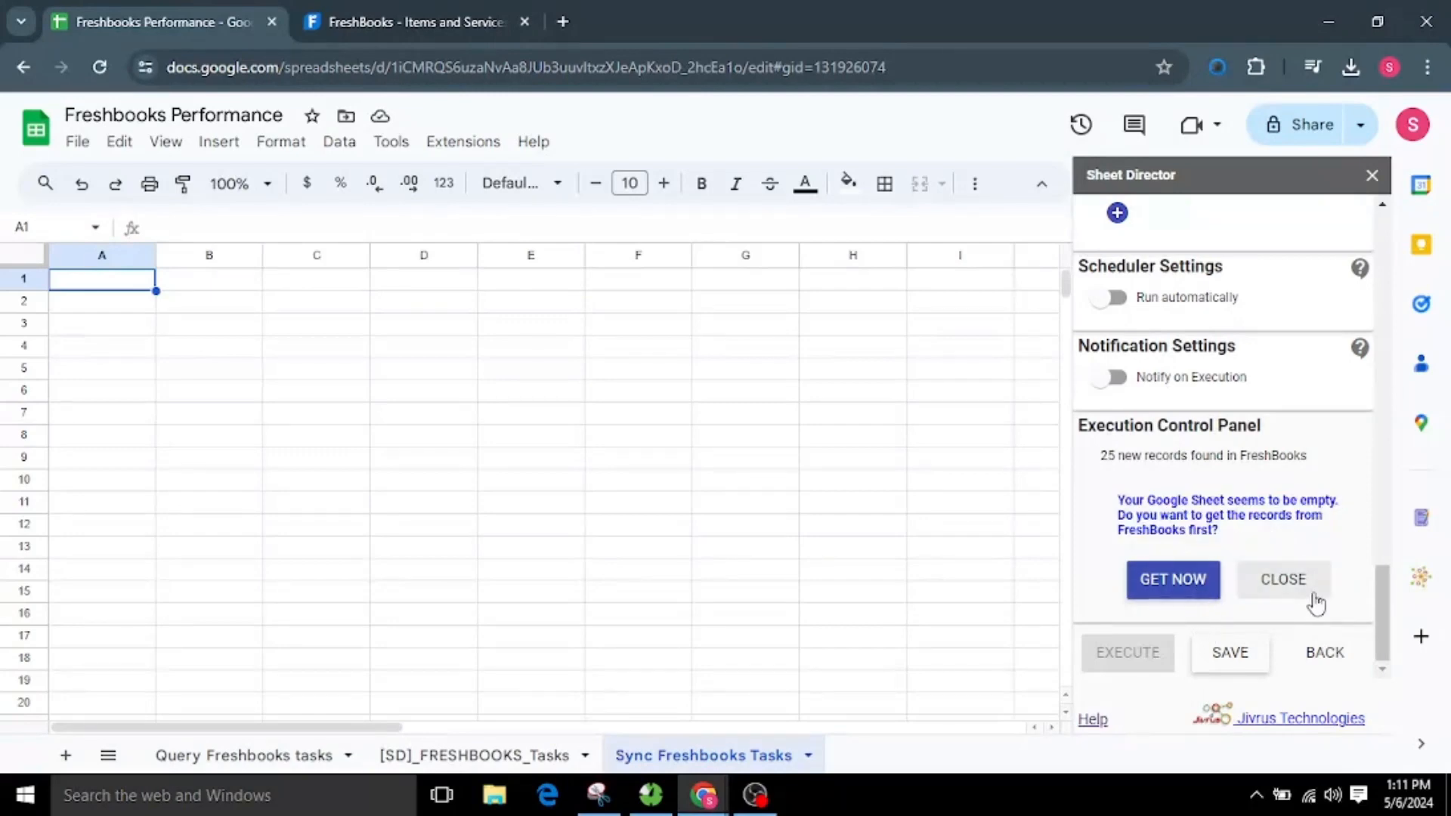
click(1154, 580)
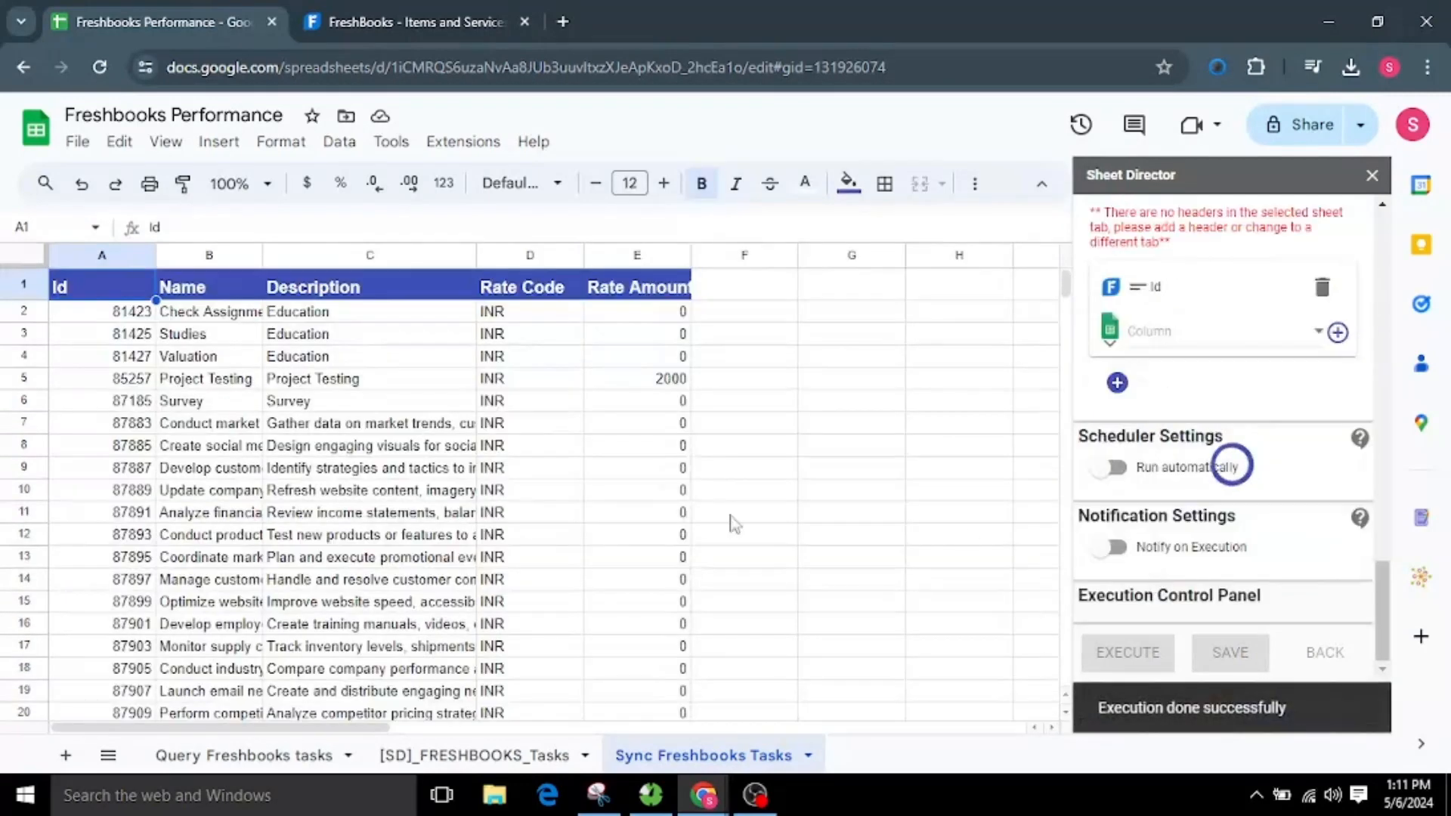
Decline intelligent mapping, add the Name field to the mapping, and map the Id field to the Id column.
scroll(1198, 595, up, 1)
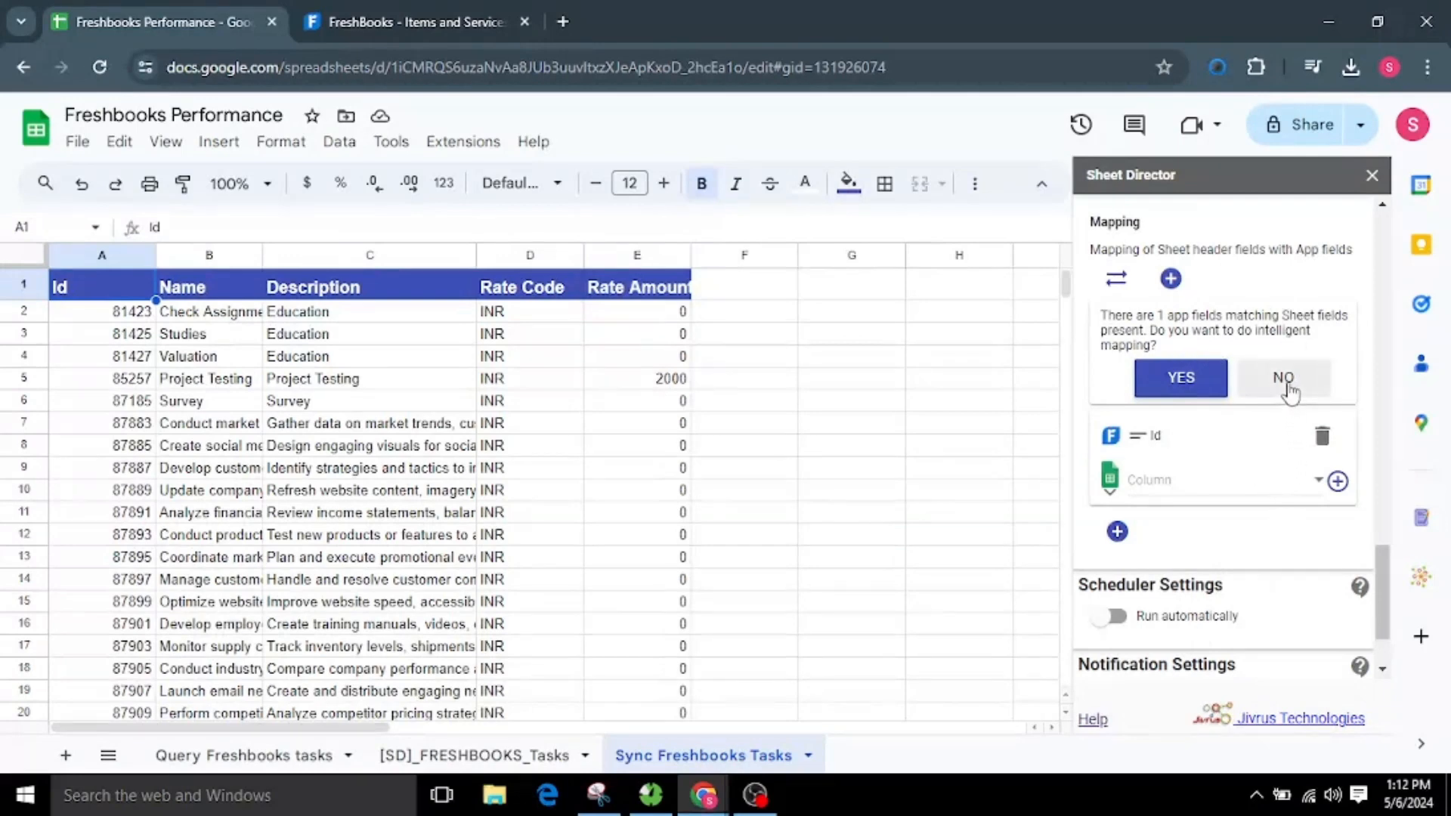
click(1290, 392)
click(1118, 427)
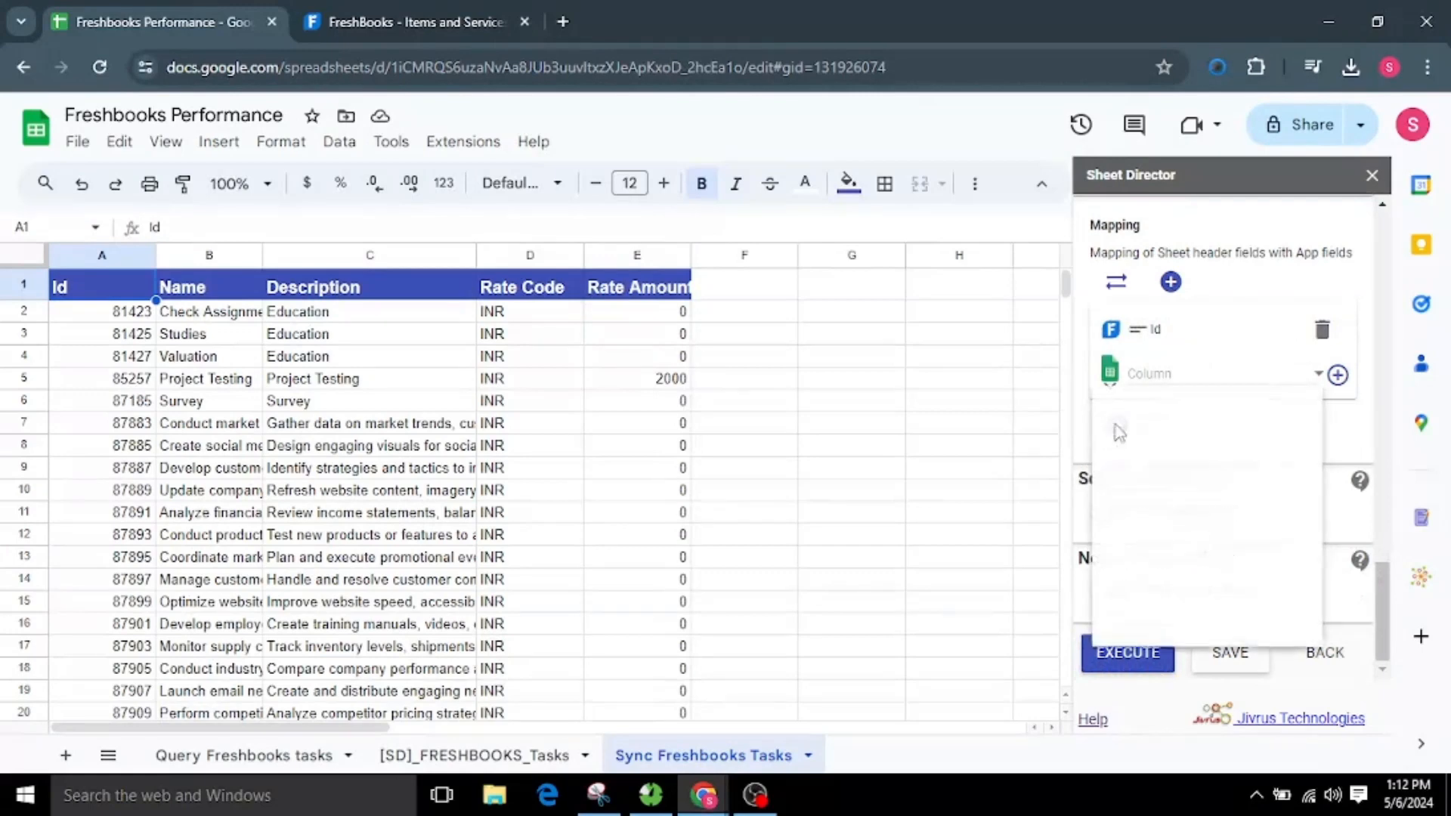
click(1179, 619)
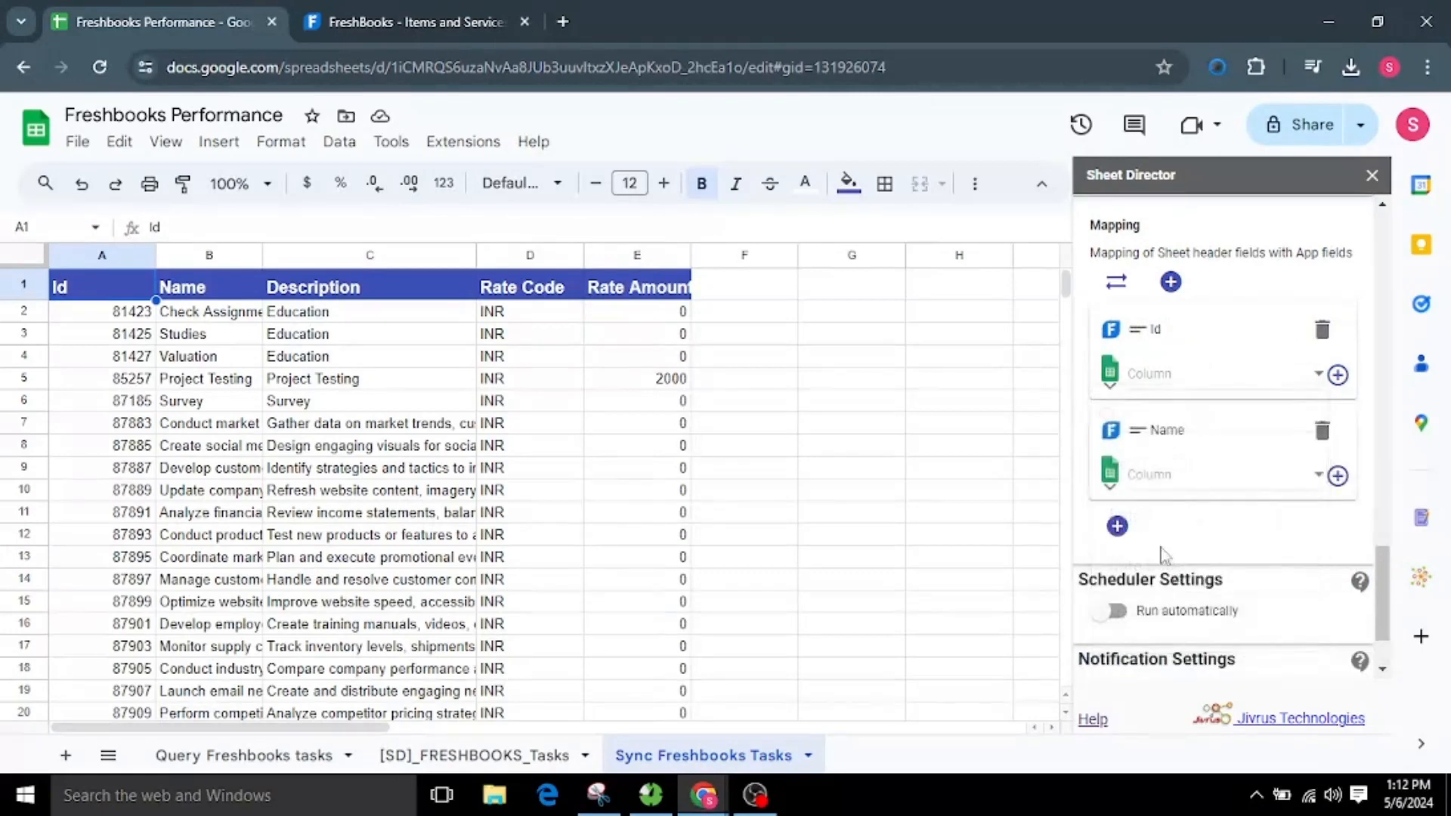
click(1182, 377)
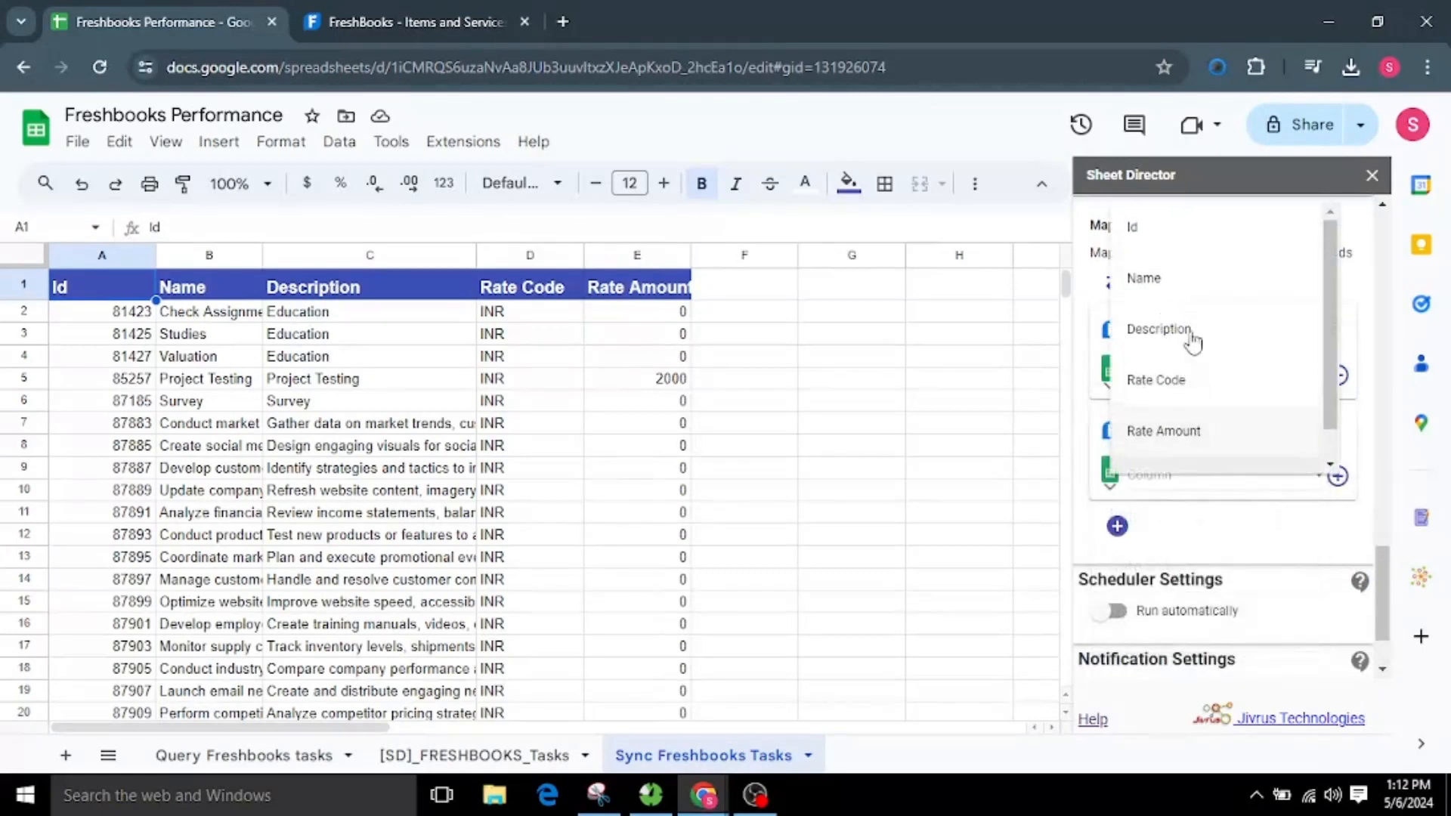
click(1183, 233)
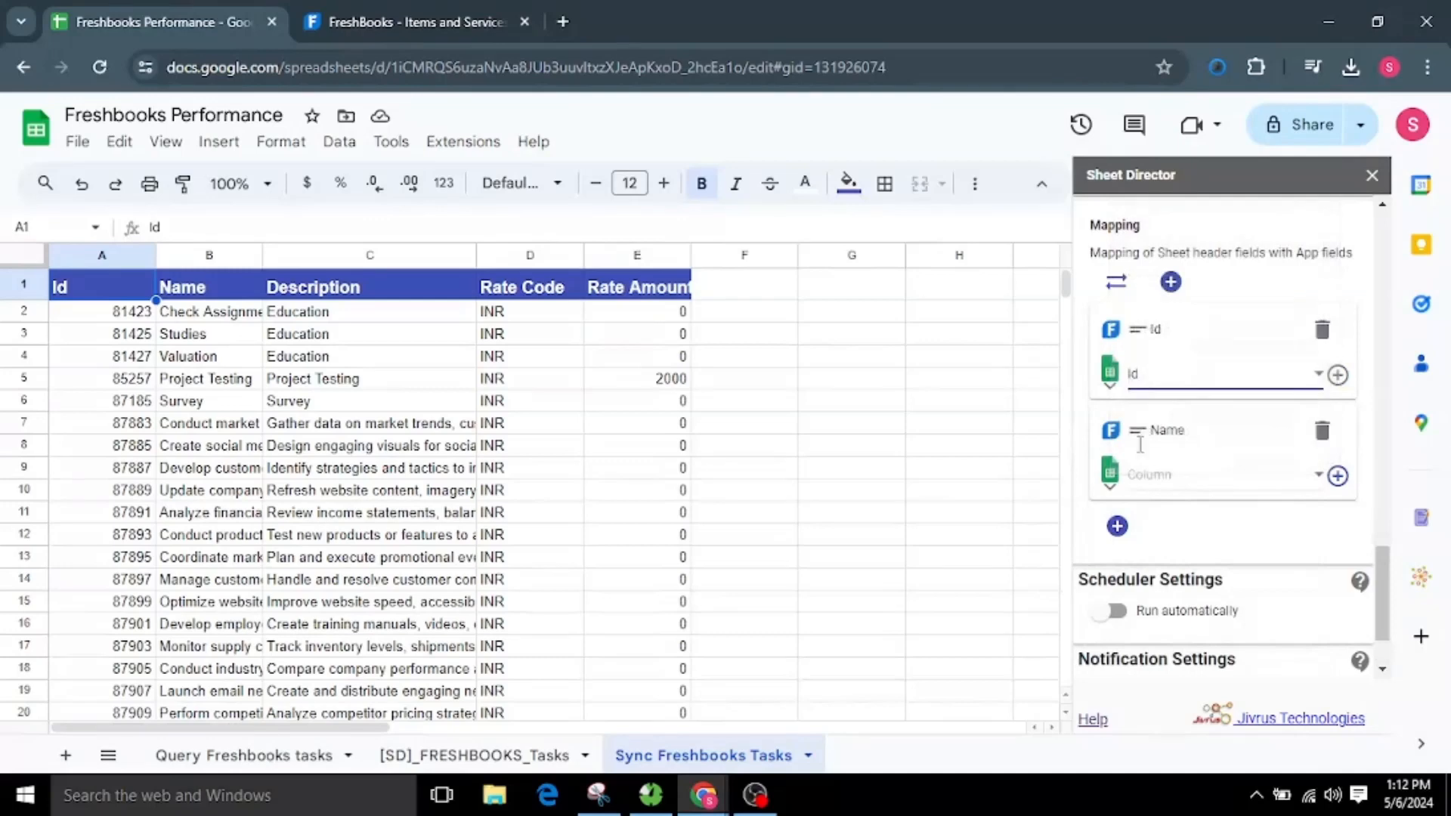
Add the Description field to the mapping and map Description and Name to their matching sheet columns.
click(1118, 526)
click(1164, 576)
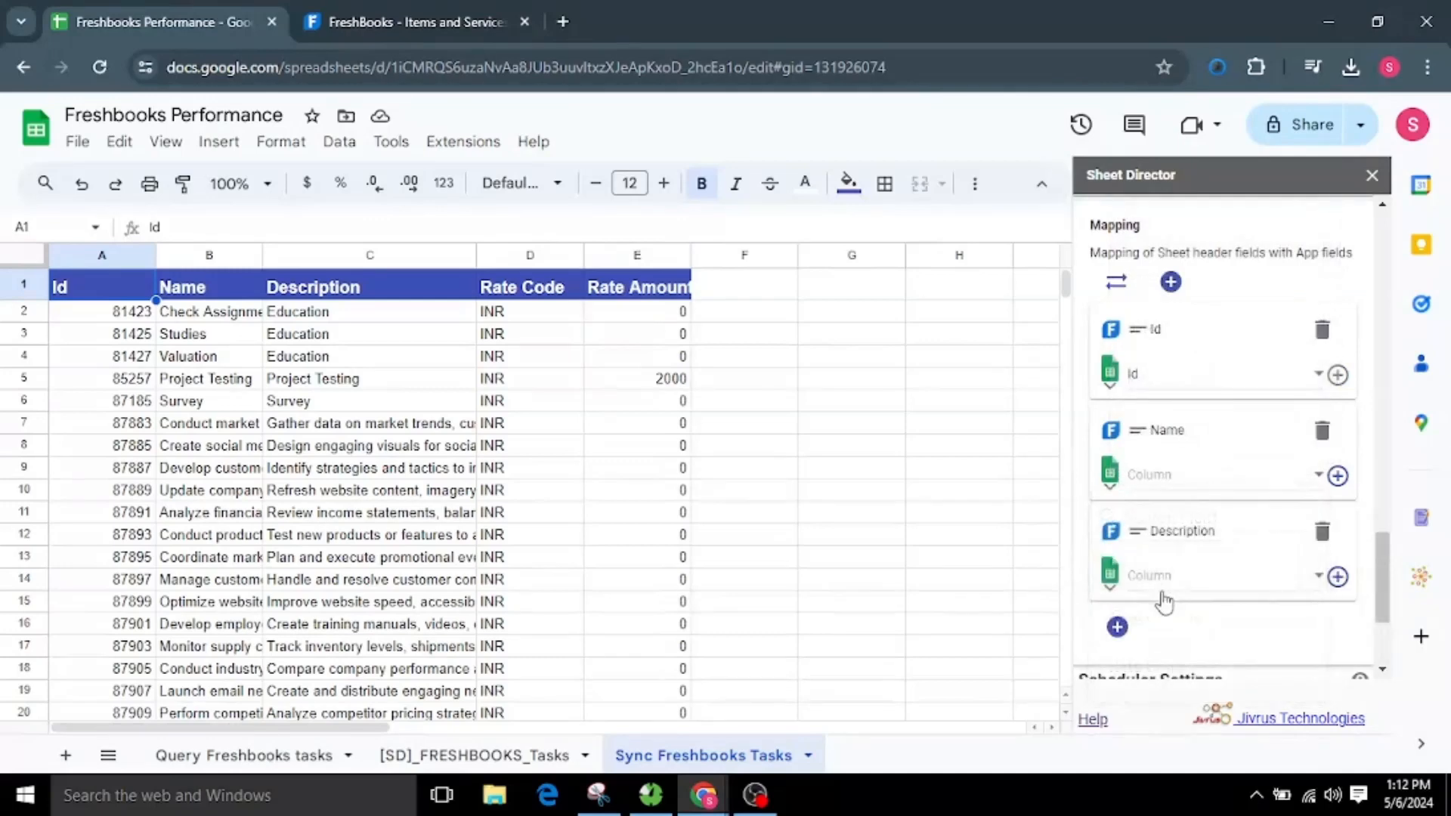
click(1213, 591)
click(1224, 427)
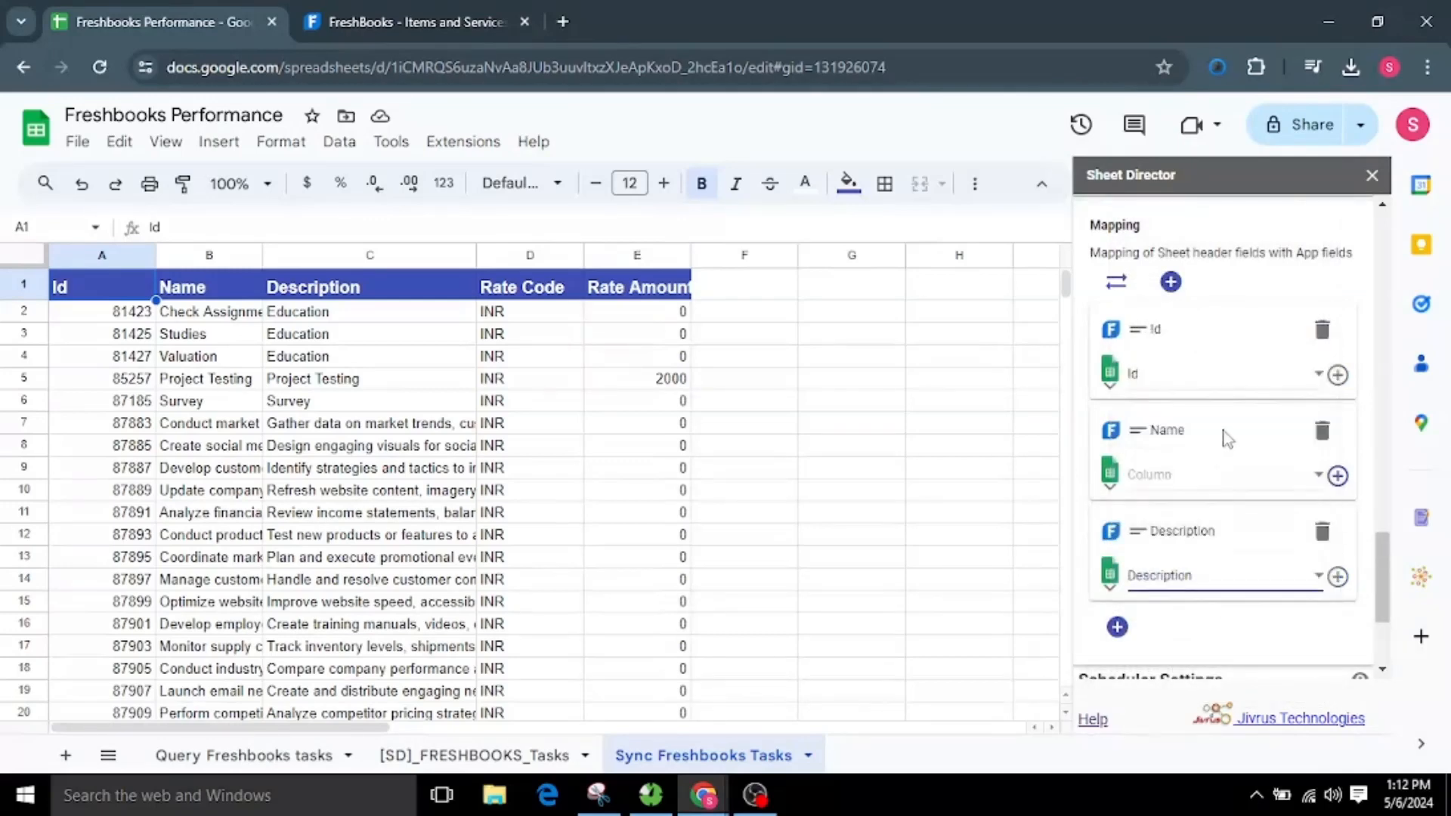
click(1203, 476)
click(1179, 274)
Add the Rate Amount field to the mapping and map it to the Rate Amount column.
click(1117, 626)
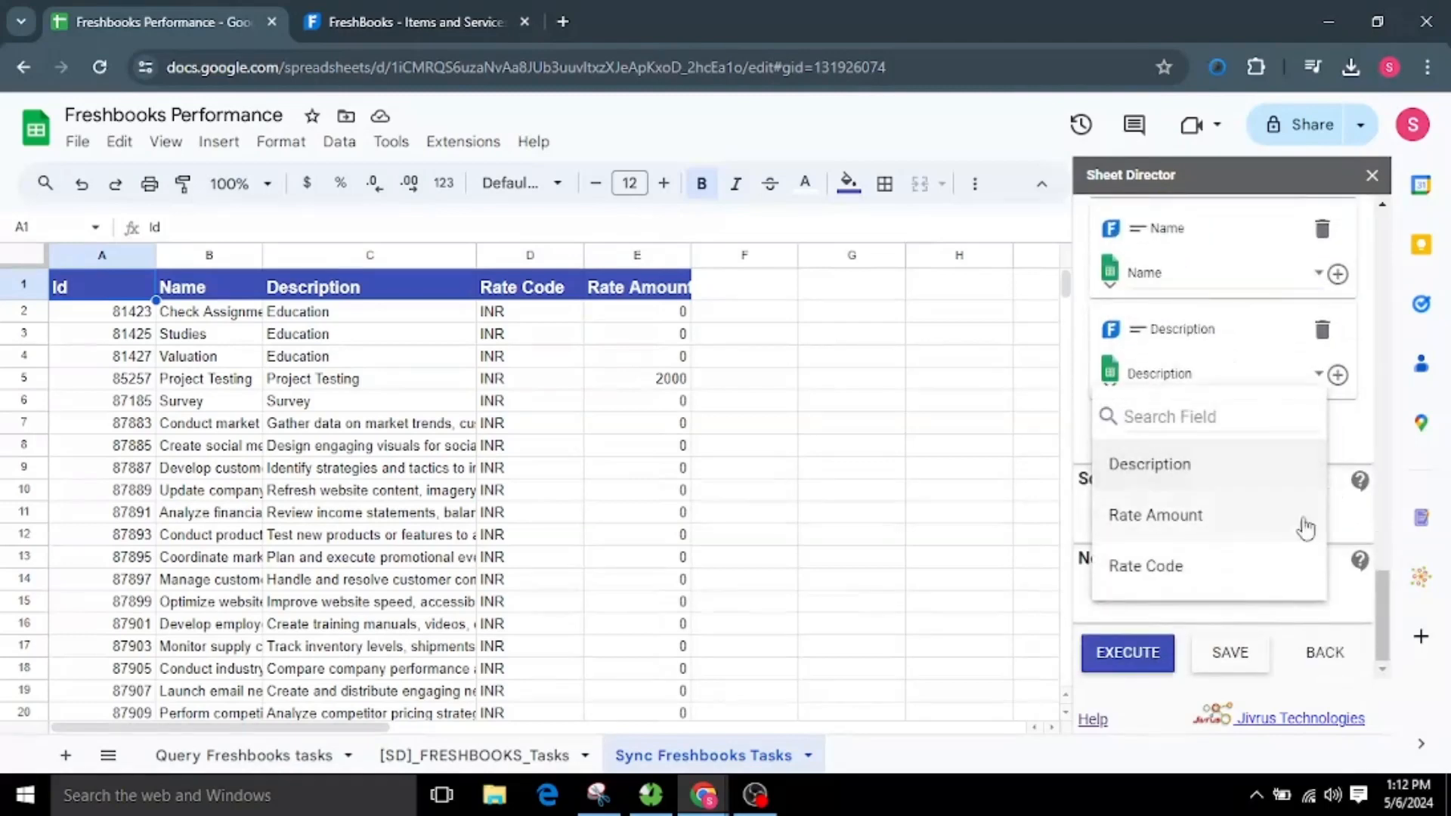
click(1232, 517)
click(1189, 476)
click(1200, 425)
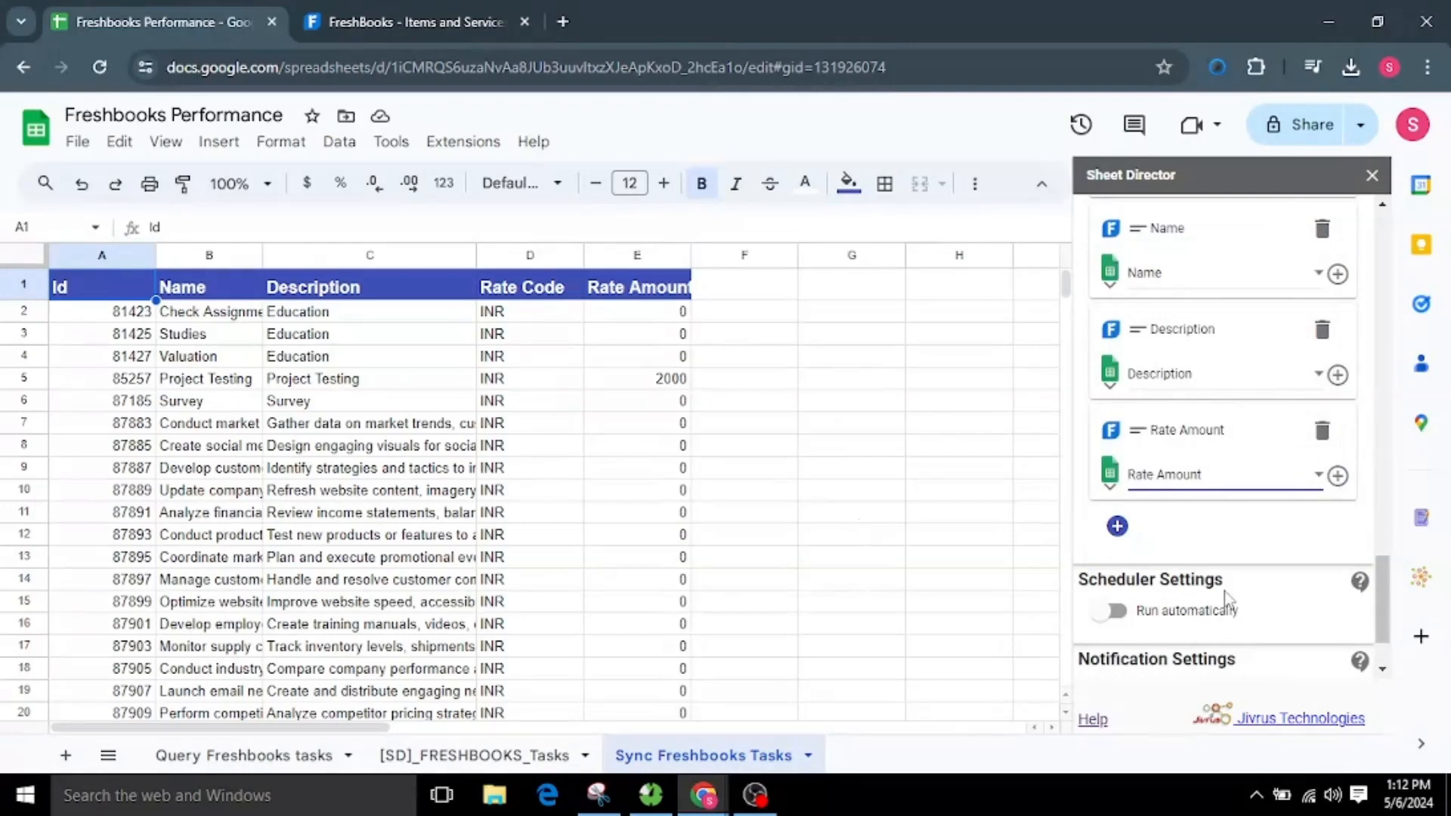
Create new status and result columns in the sheet for the synchronization outcome.
scroll(1228, 601, up, 6)
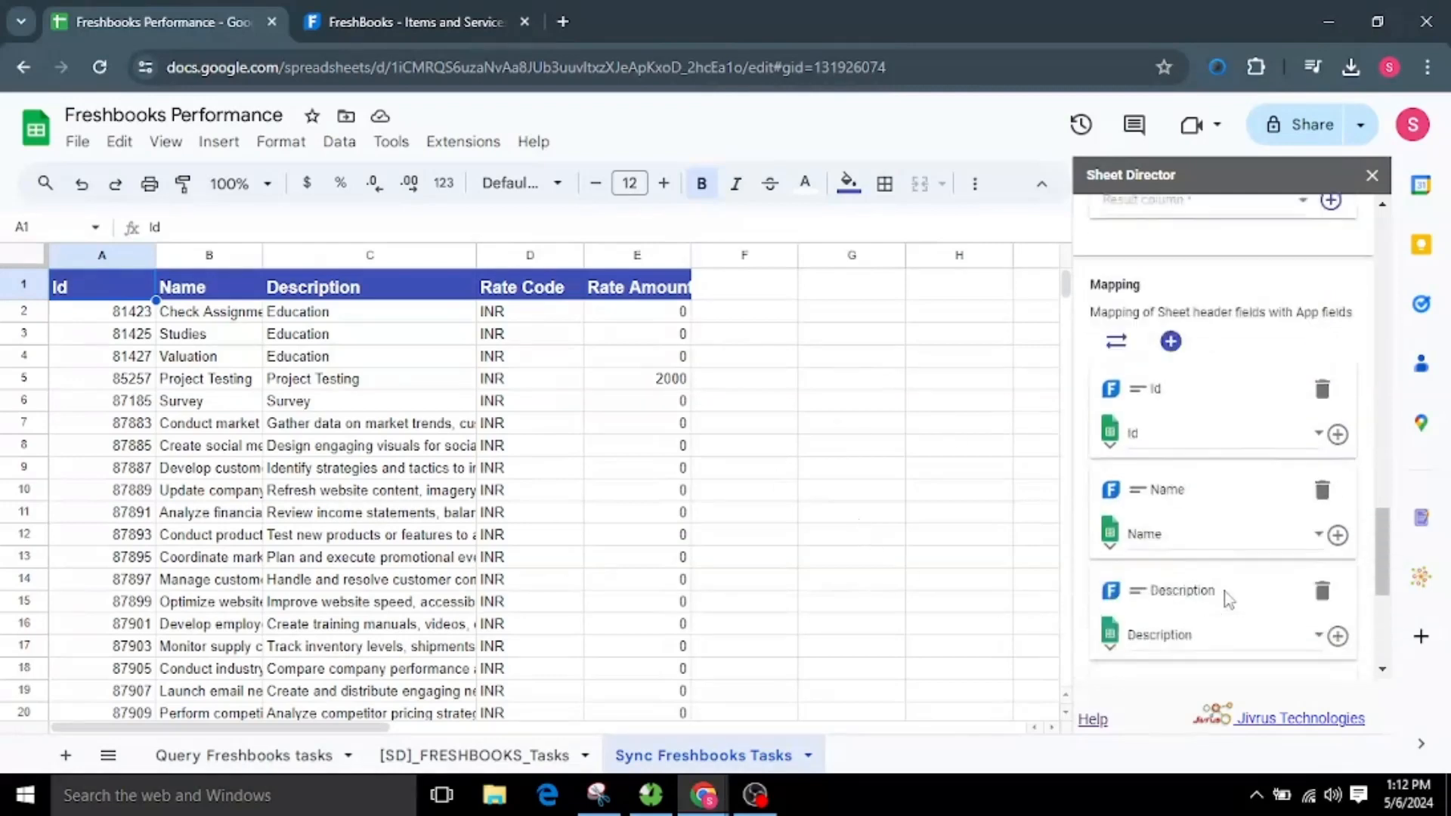
click(1330, 421)
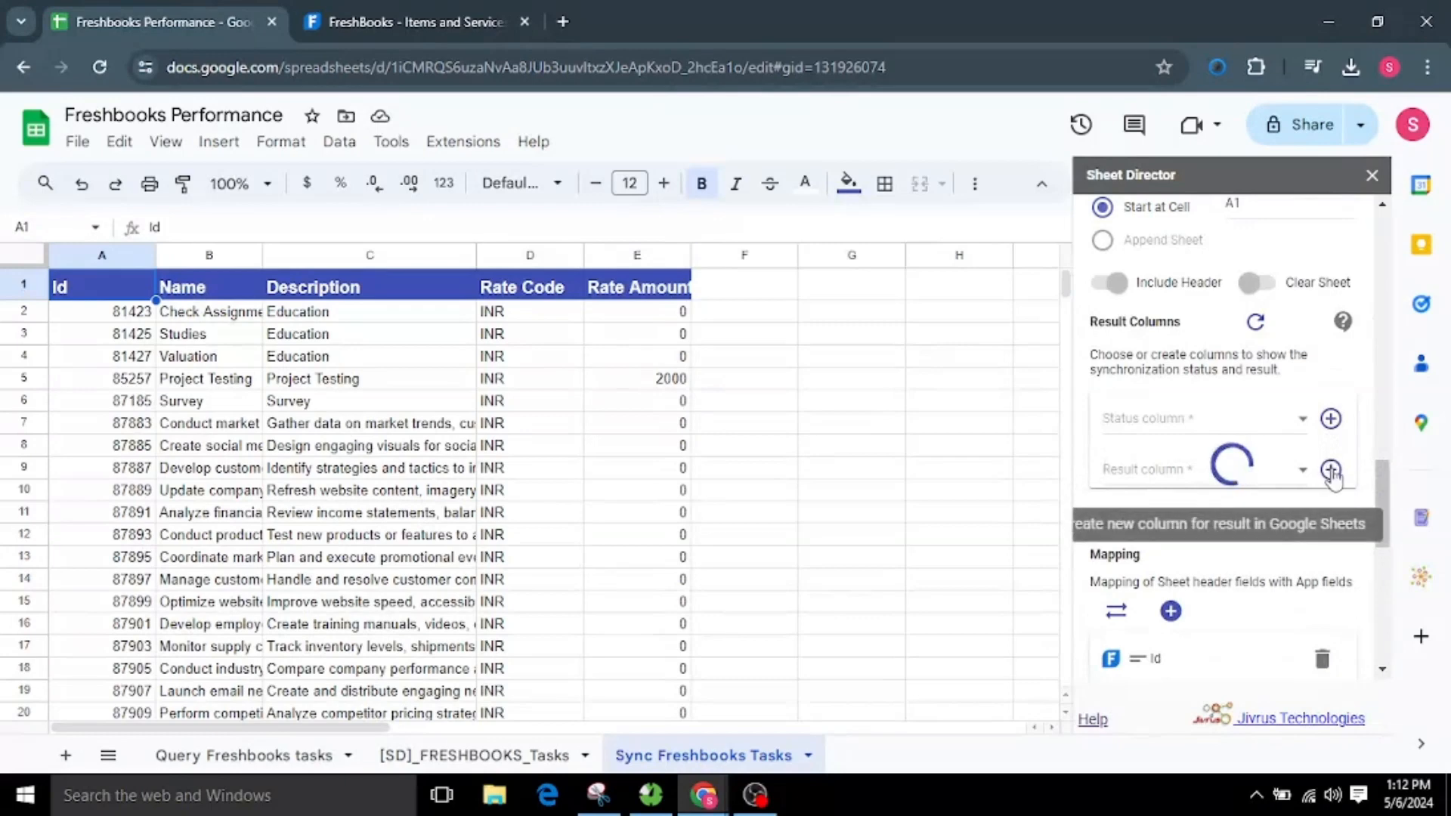
click(1331, 470)
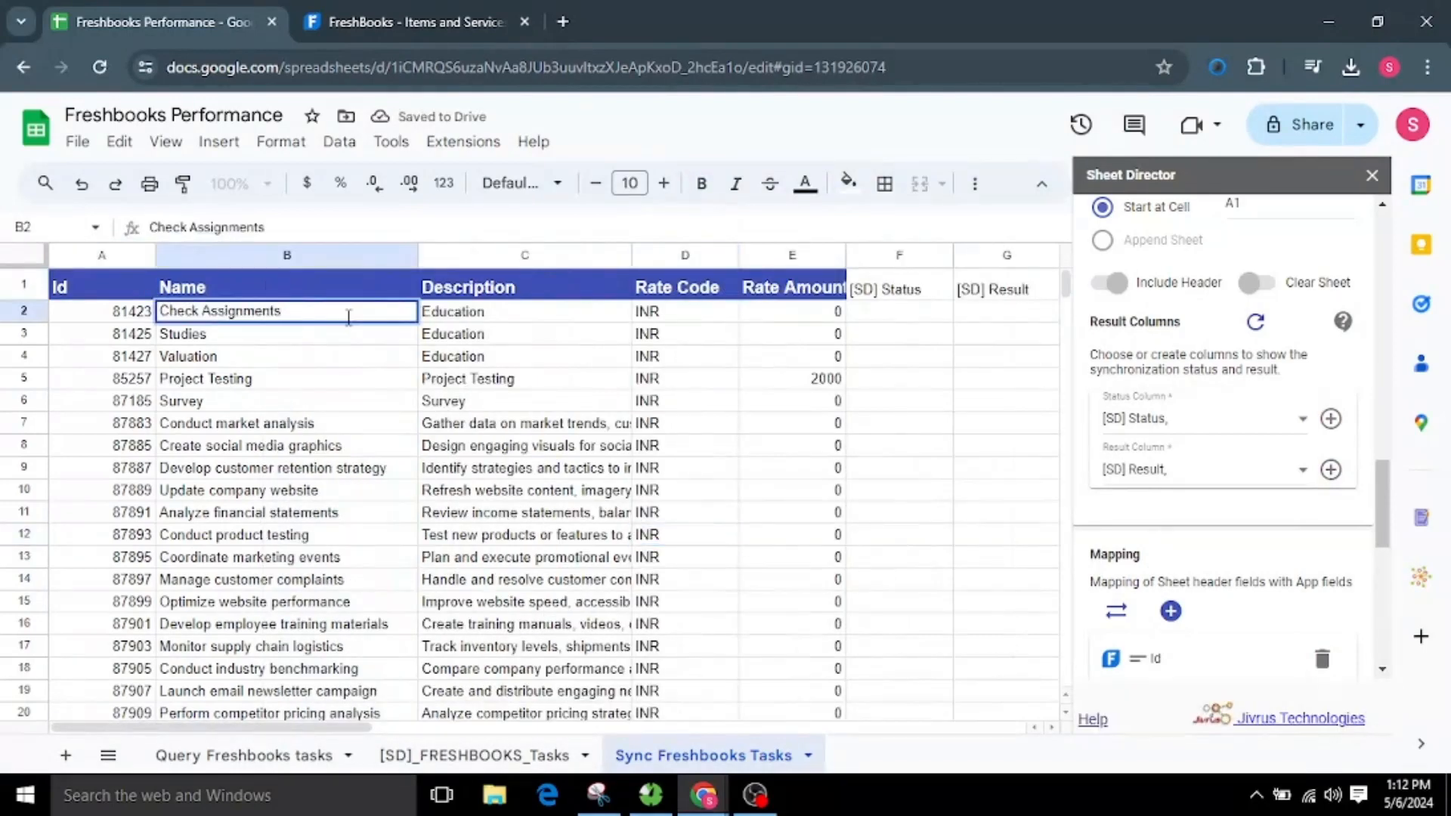
Rename the first three tasks as Check Assignments of Students, Studies Related Tasks and Valuation Tasks.
text(of Students)
double_click(240, 340)
text(Related Tasks)
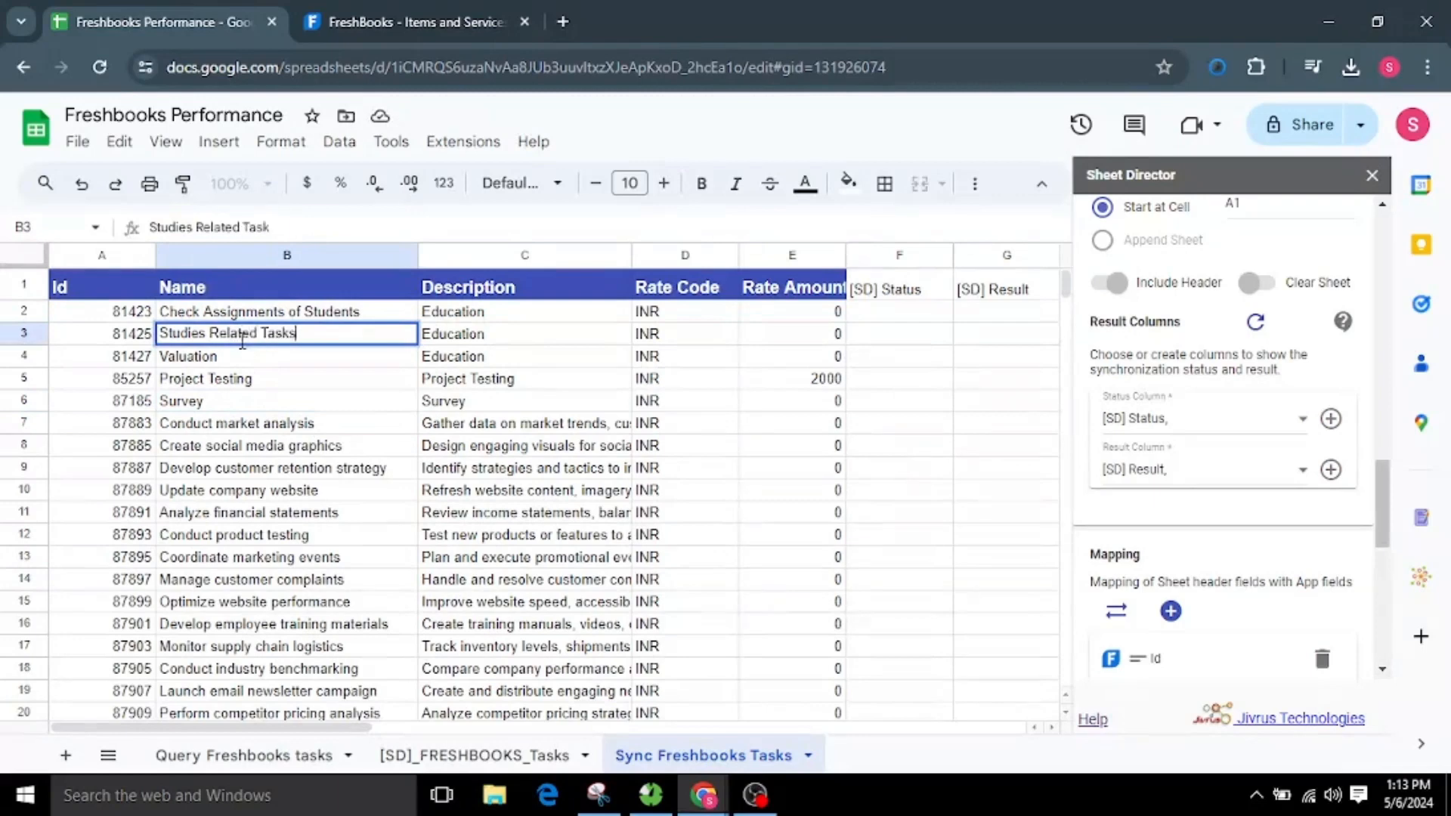
click(270, 352)
text(Tasks)
click(575, 491)
Set the descriptions of the first three tasks to Assignments, Subject Tasks and Examinations.
double_click(498, 312)
text(Assignments)
drag(488, 312, 422, 333)
double_click(492, 334)
text(Subject Tasks)
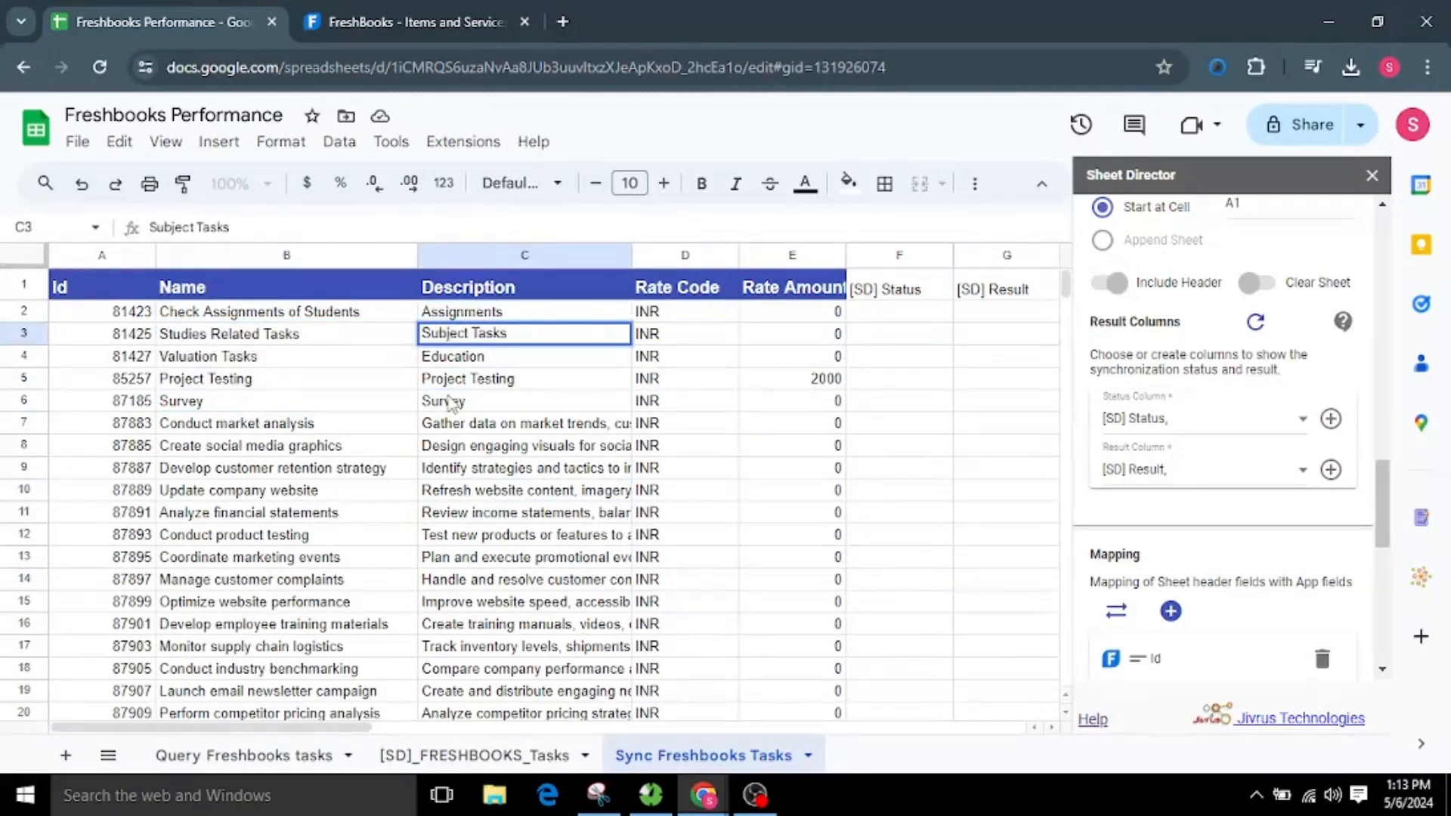
key(Return)
text(Examinations)
click(464, 452)
Set the rate amounts of the first three tasks to 10000, 25000 and 50000.
click(801, 312)
text(10000)
key(Return)
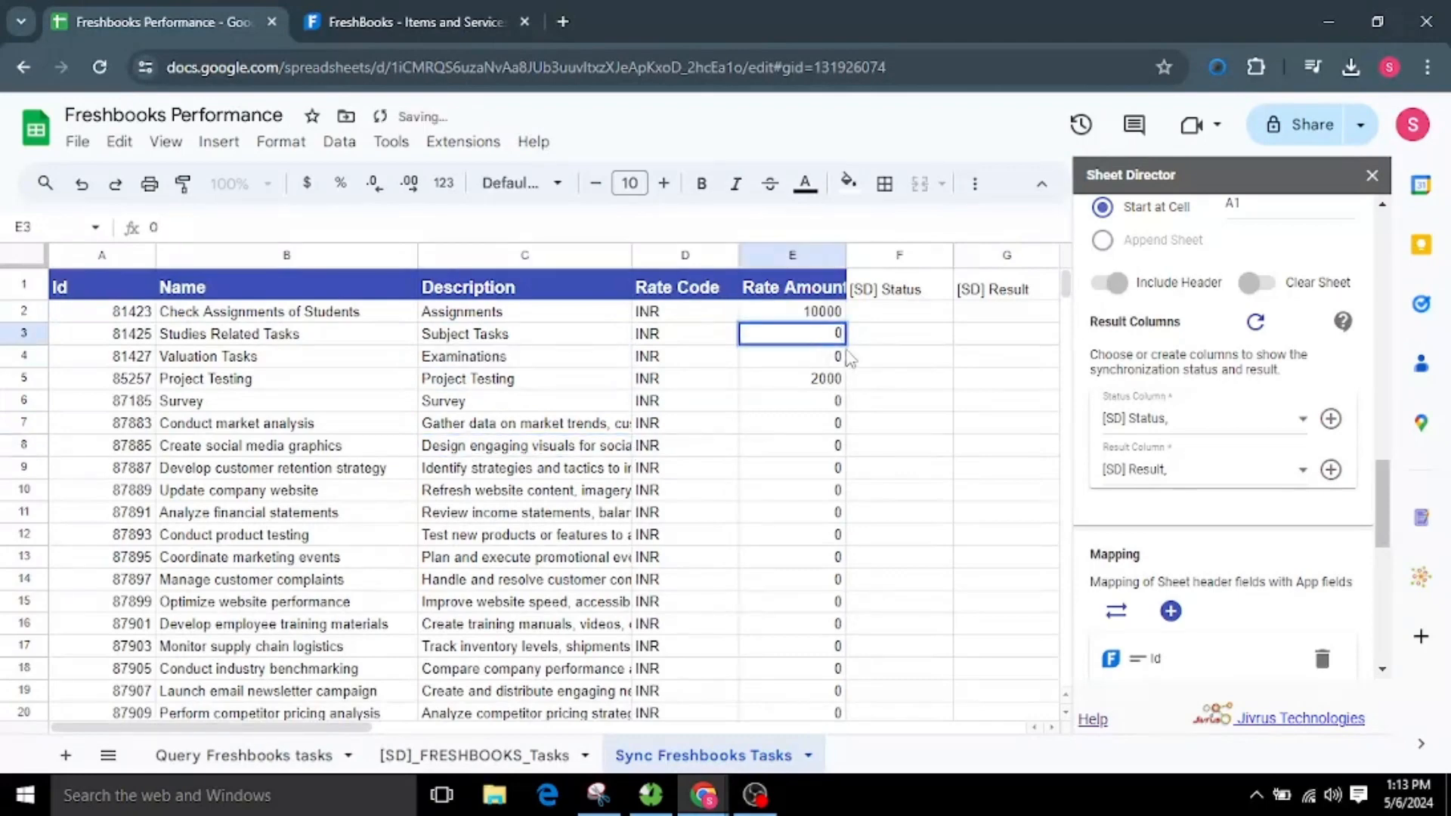
text(25000)
key(Return)
Switch to FreshBooks and inspect the name, description and rate of the Check Assignments service.
key(ctrl+Tab)
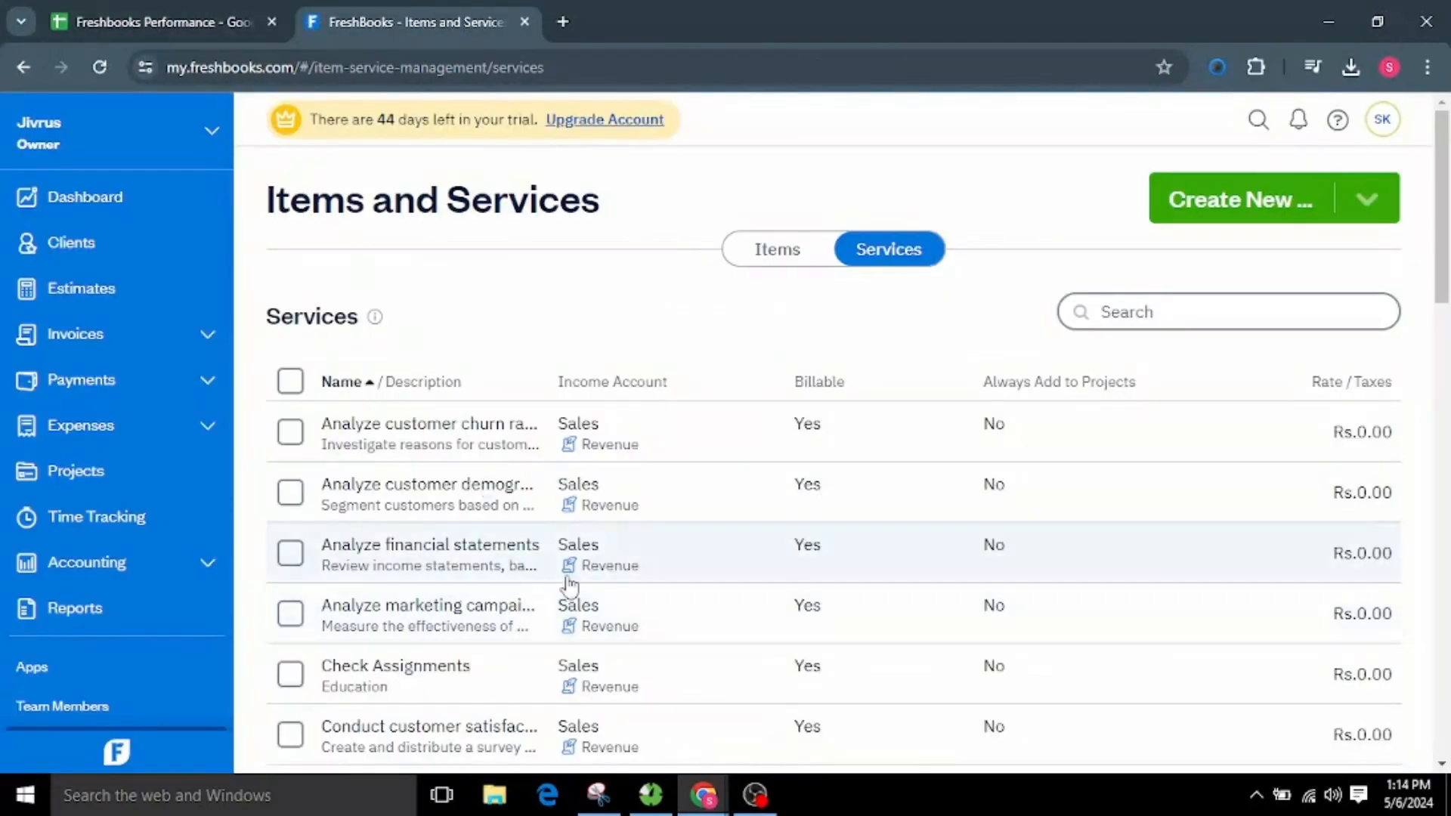
click(423, 677)
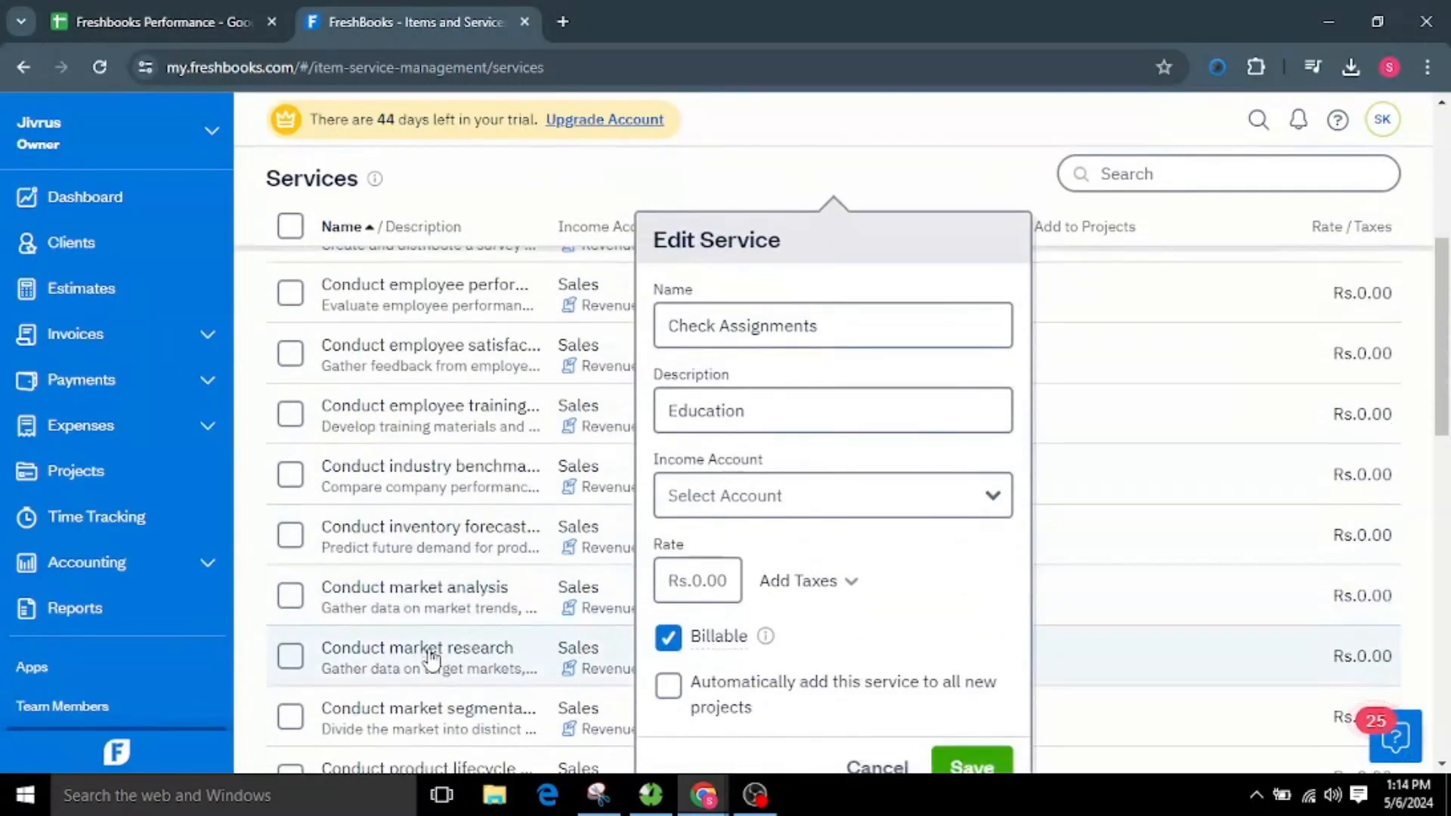
click(870, 331)
click(804, 415)
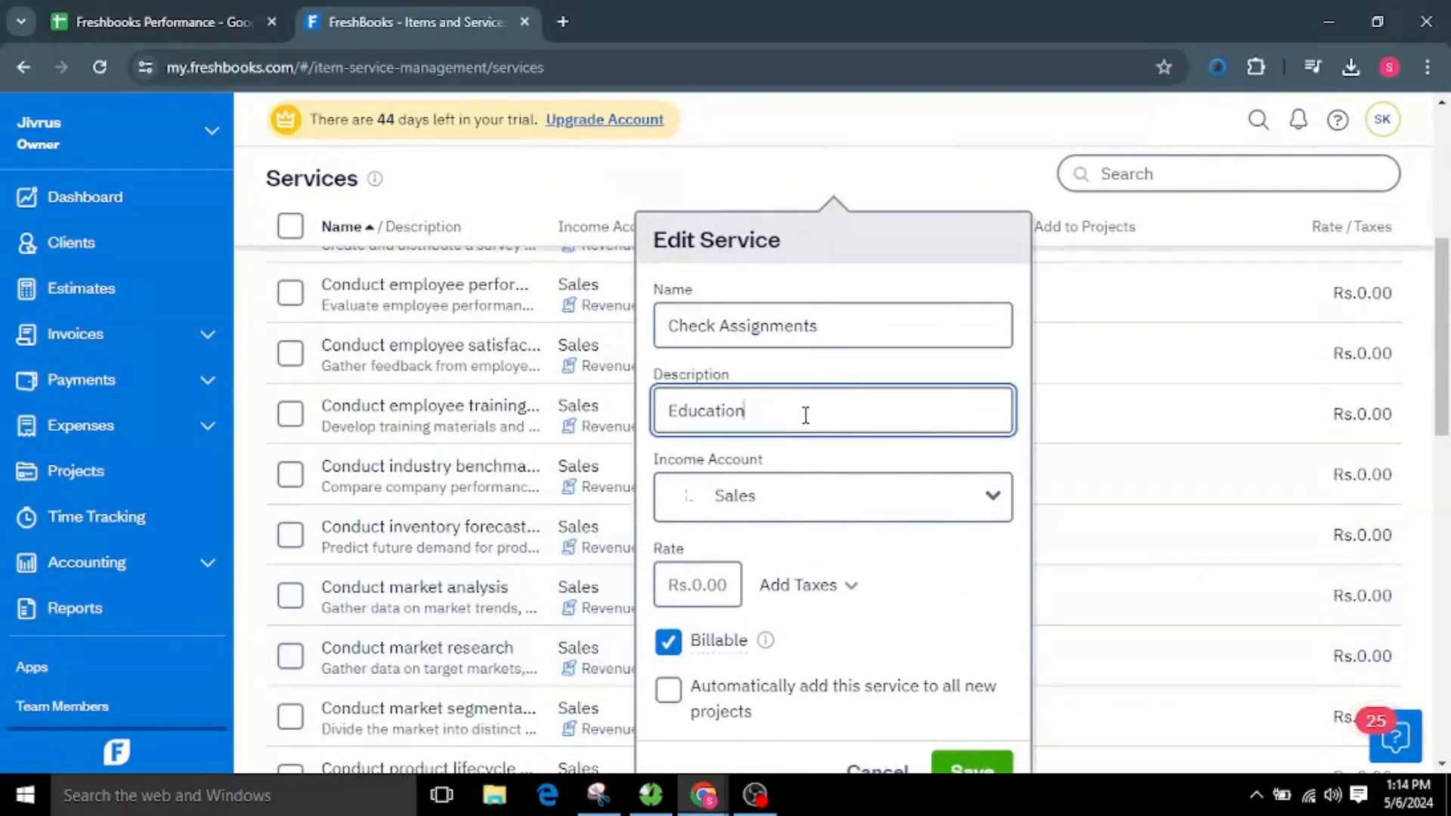
click(704, 587)
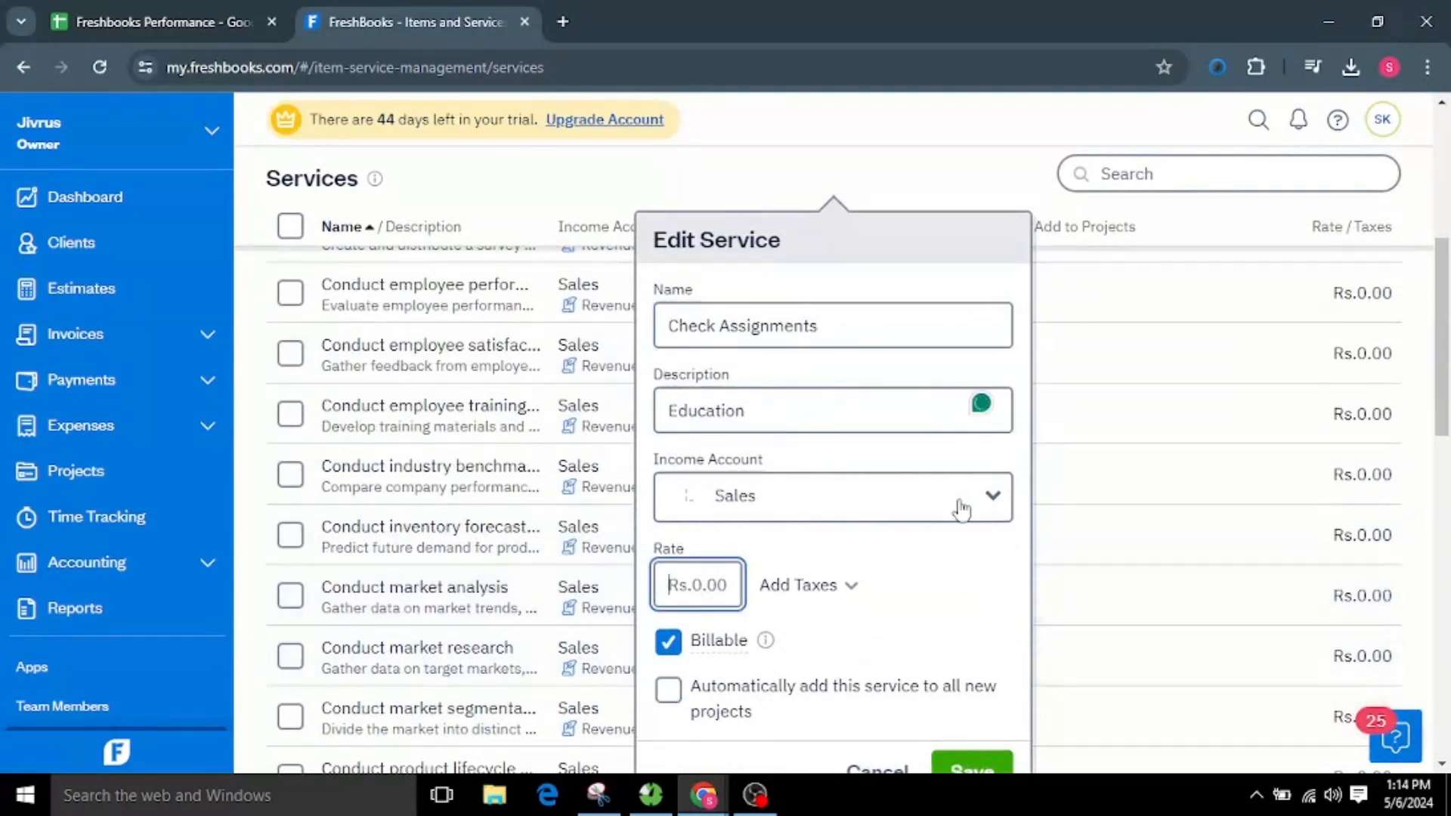
Return to the Google Sheet, execute the task synchronization, and review the summary of records to process.
click(194, 11)
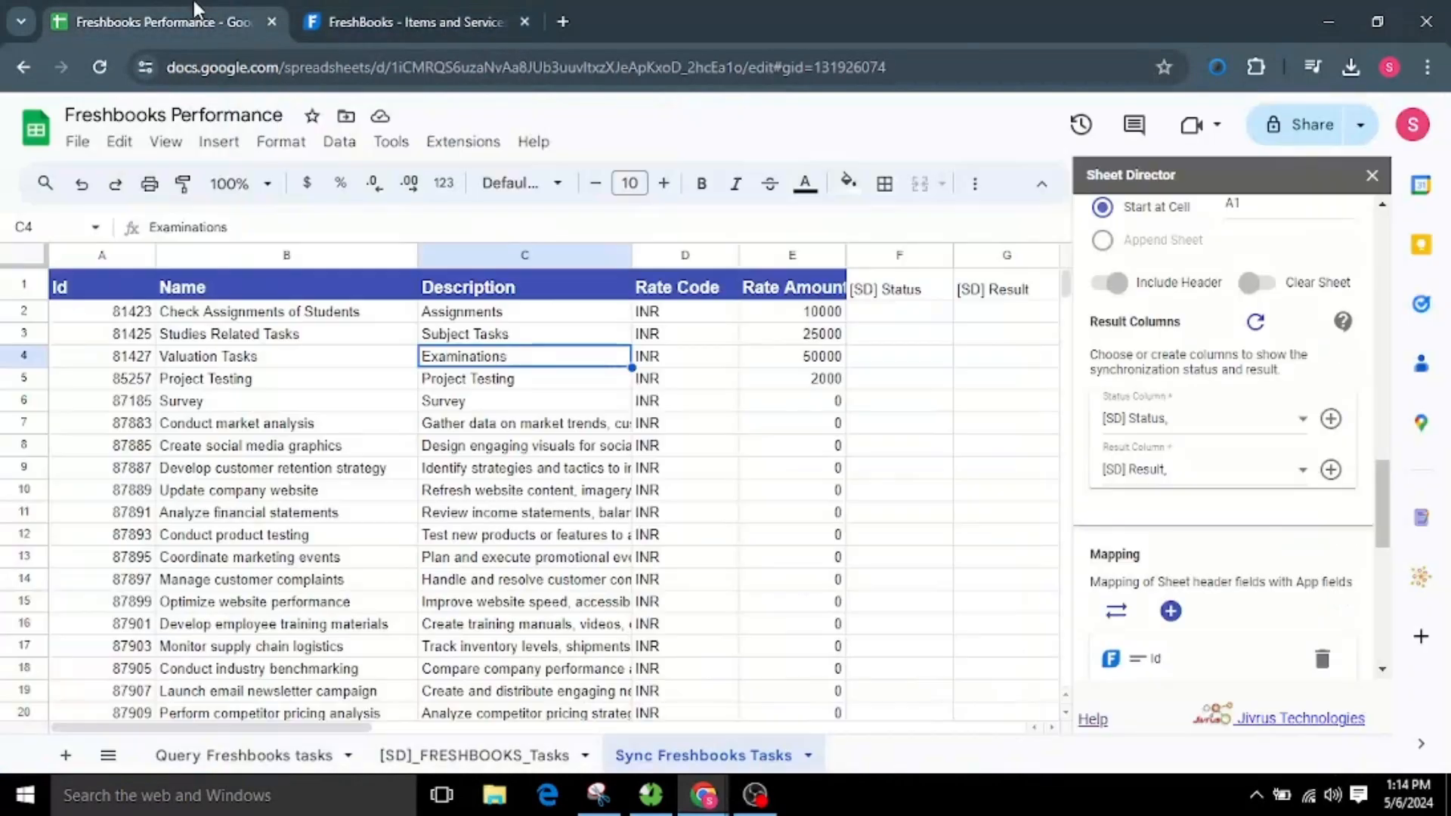
scroll(1294, 495, down, 10)
click(1148, 659)
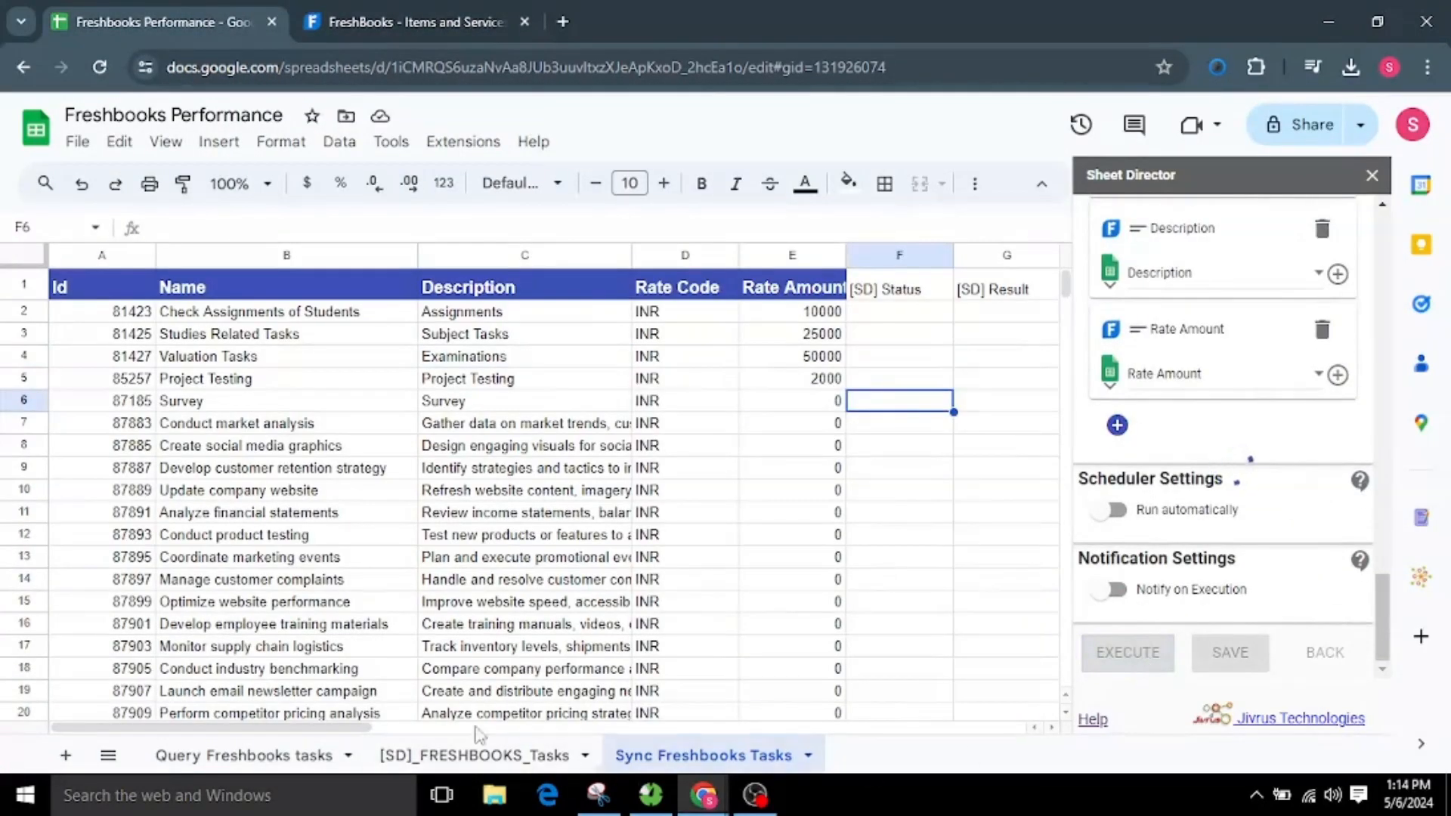
drag(330, 727, 428, 747)
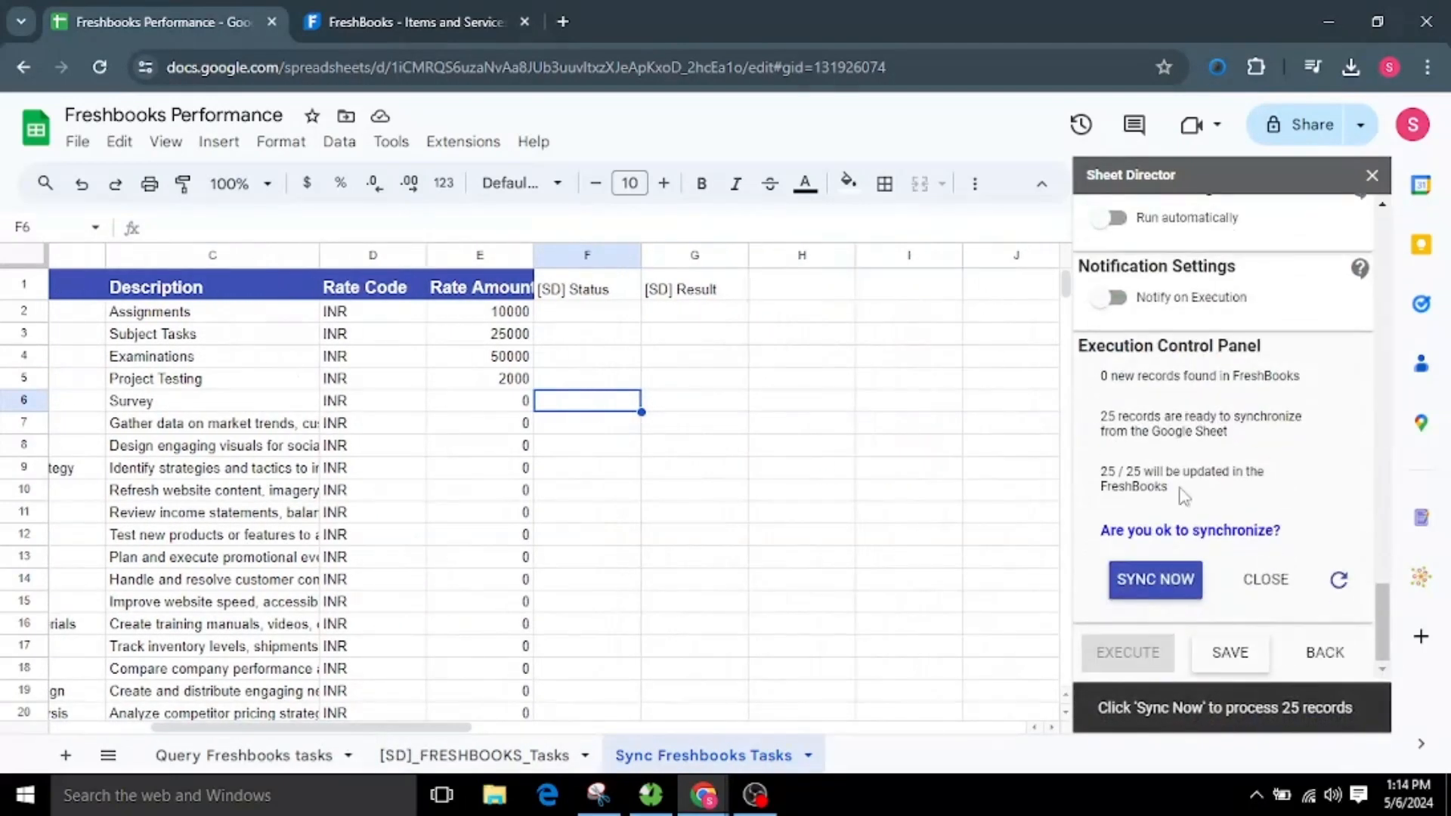
drag(1103, 376, 1339, 403)
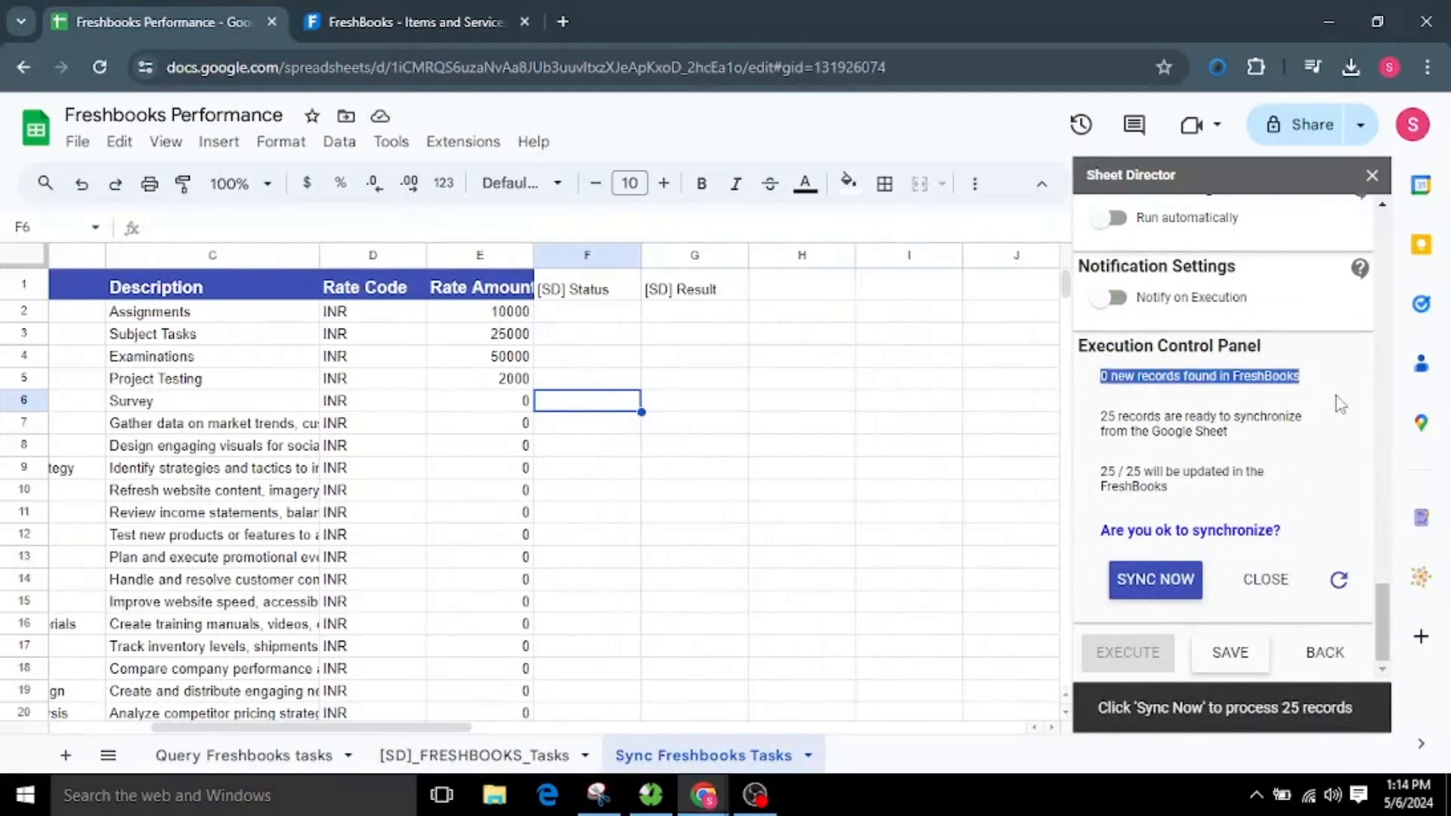
click(1223, 400)
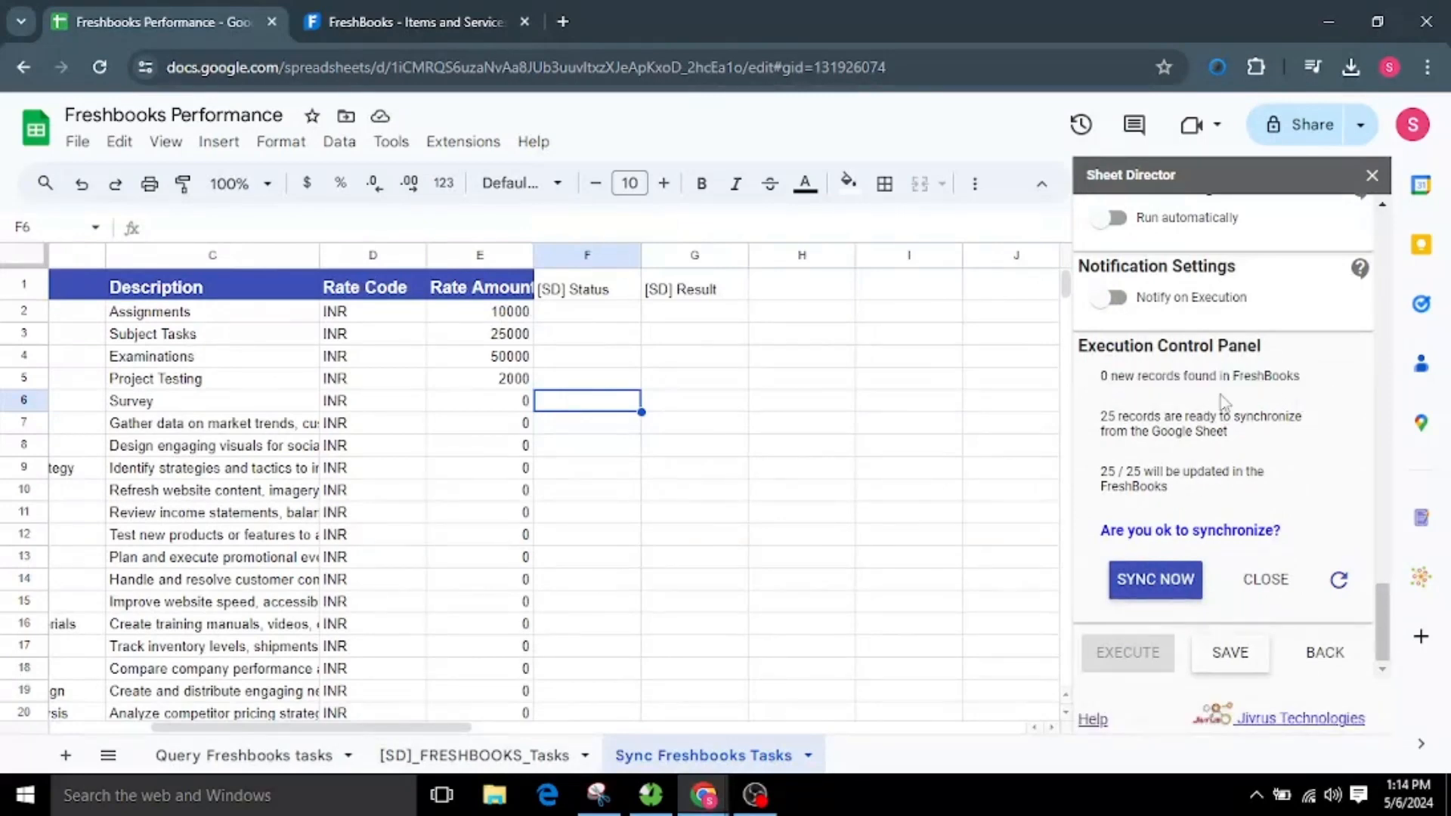
Read through the summary of records to synchronize, then run the sync to FreshBooks and check the first row's status.
drag(1093, 421, 1292, 450)
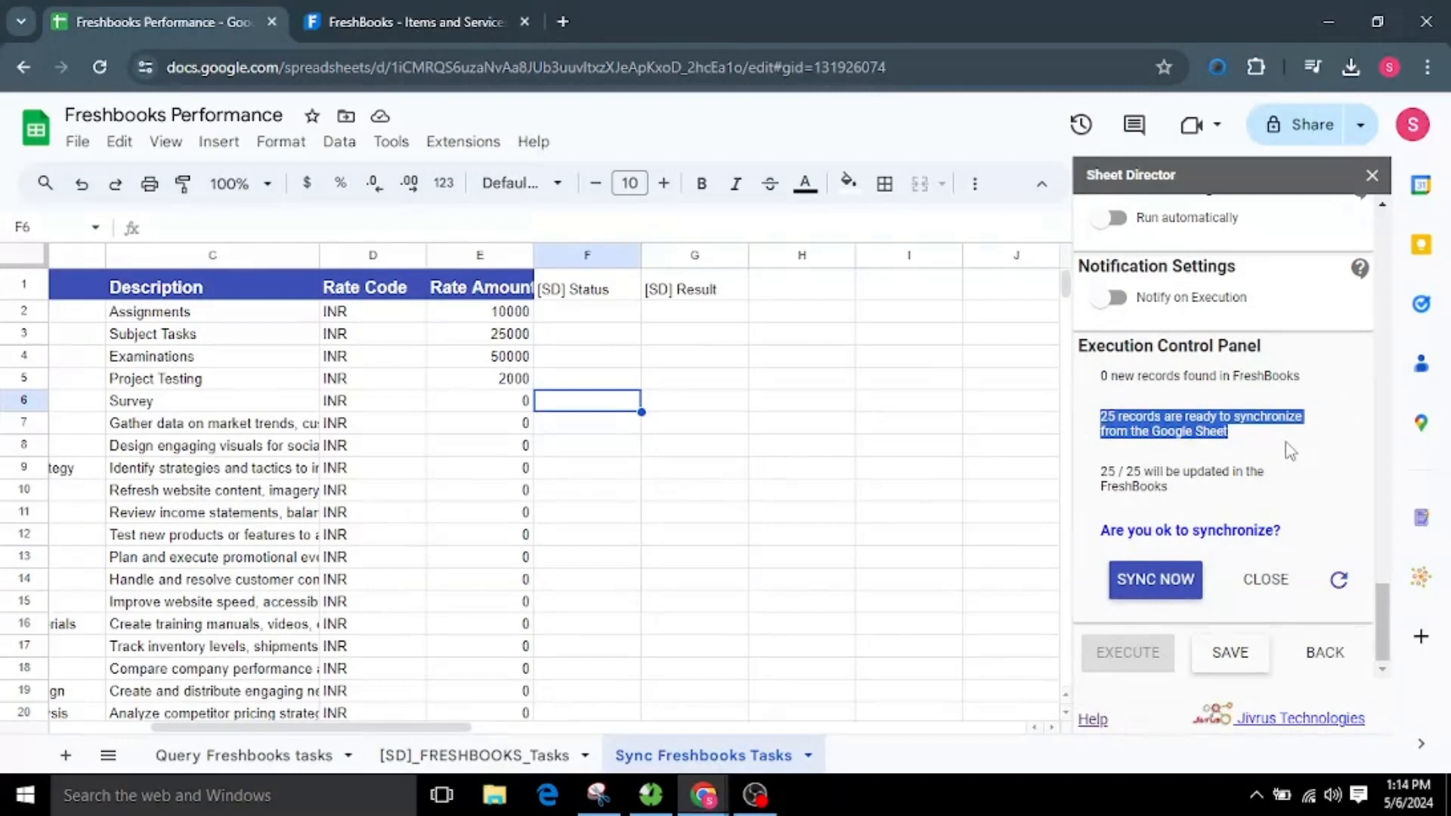
click(1290, 454)
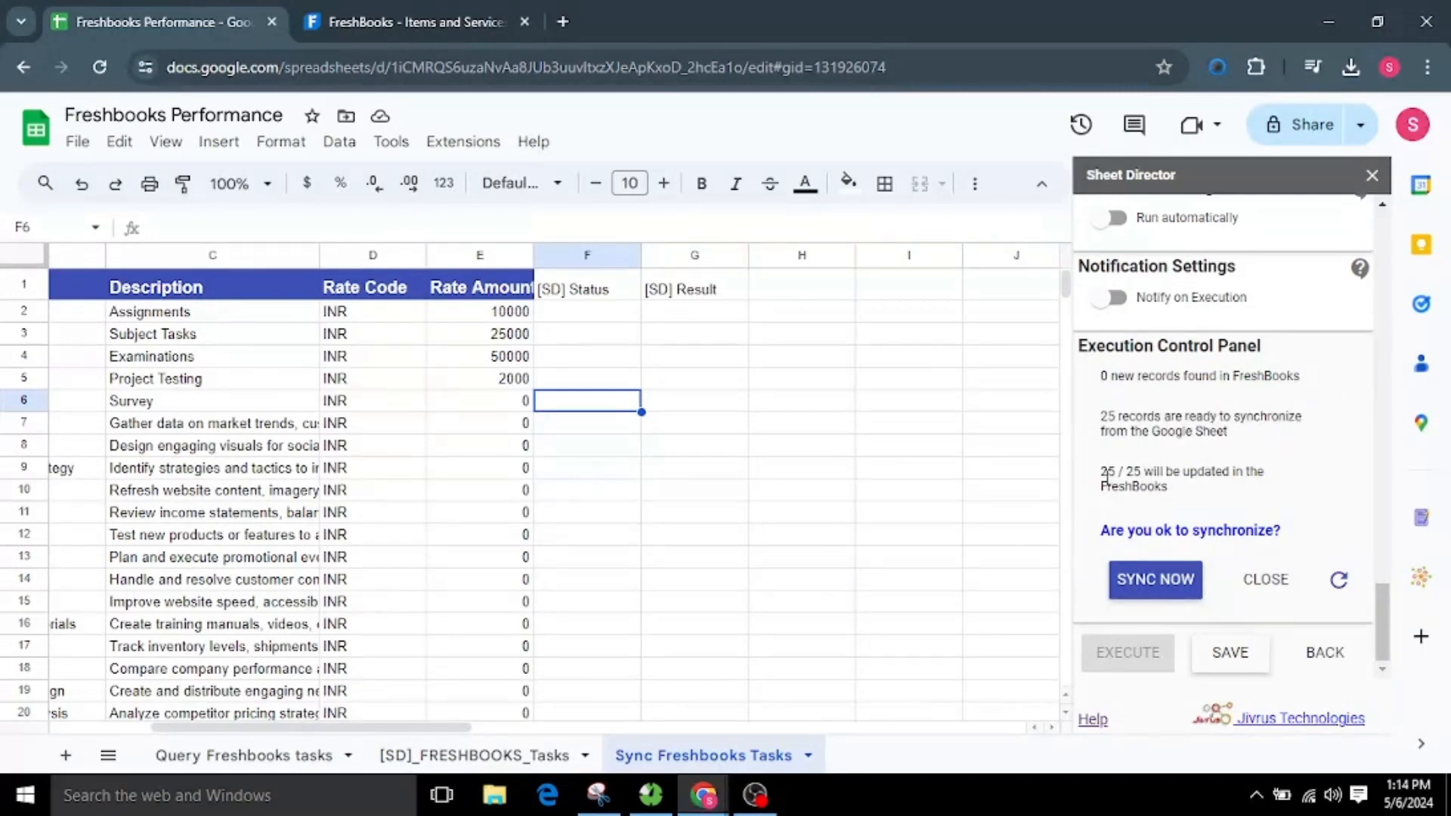
drag(1102, 483, 1234, 495)
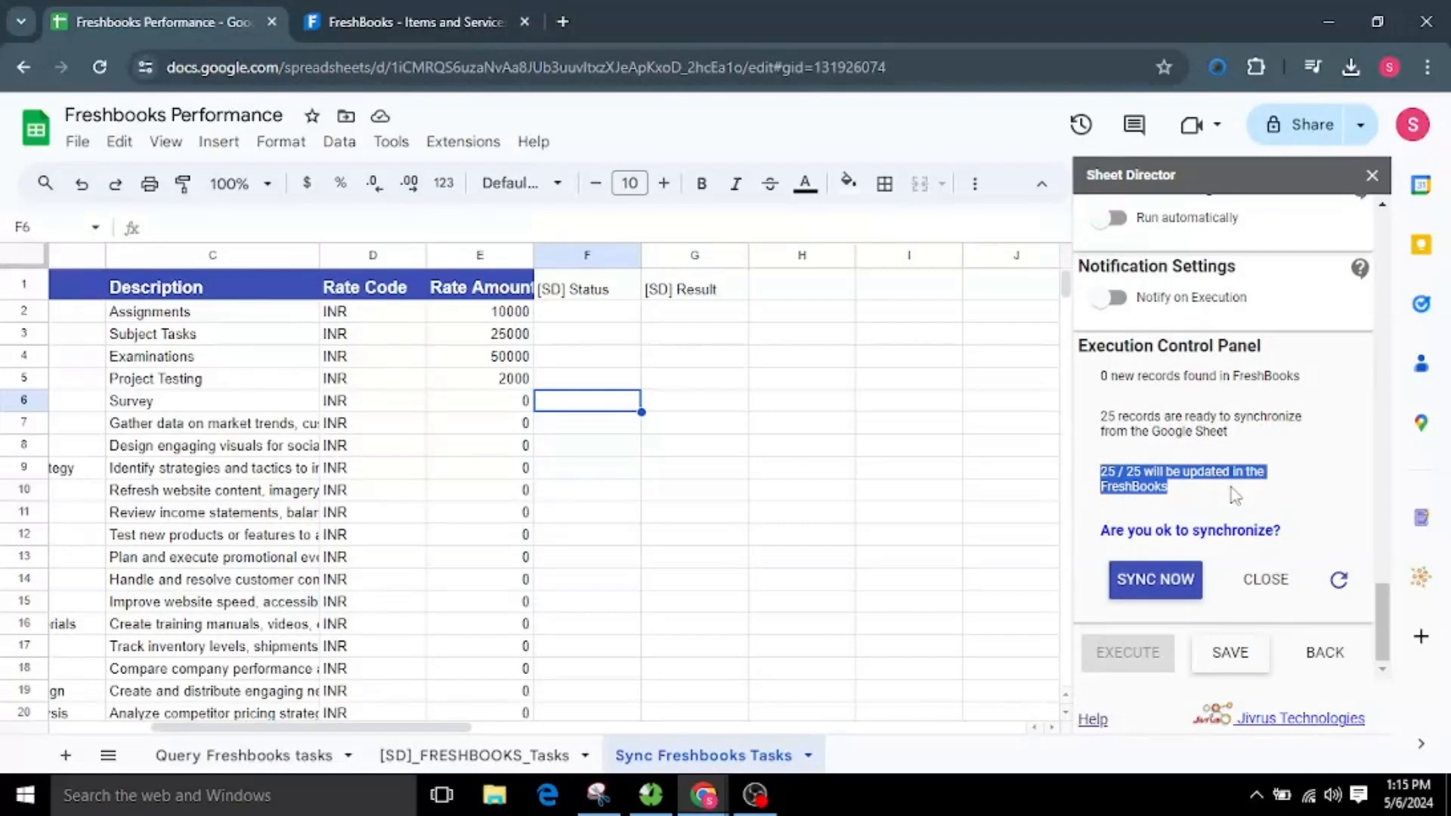
click(1236, 495)
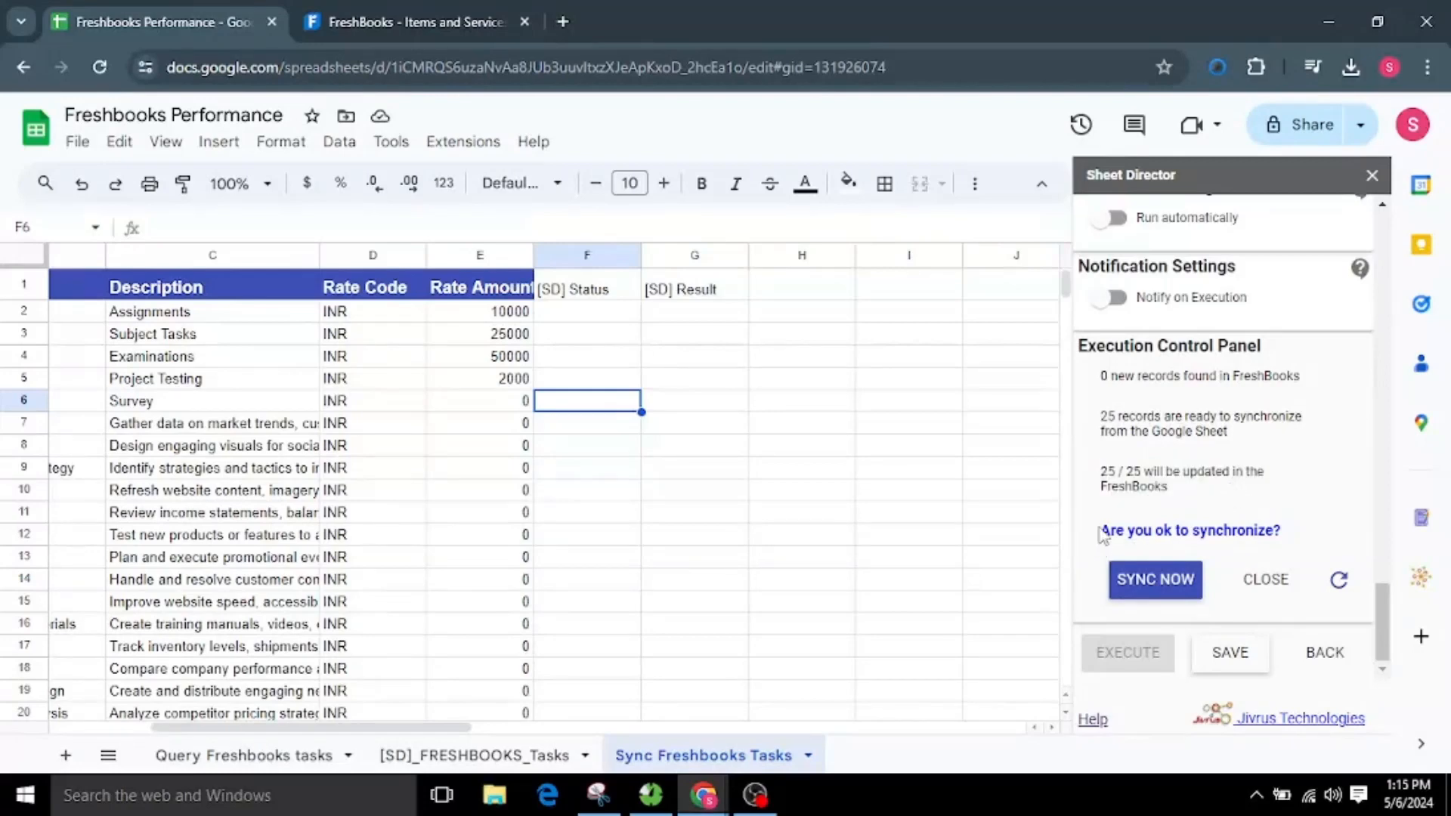
drag(1103, 534, 1301, 541)
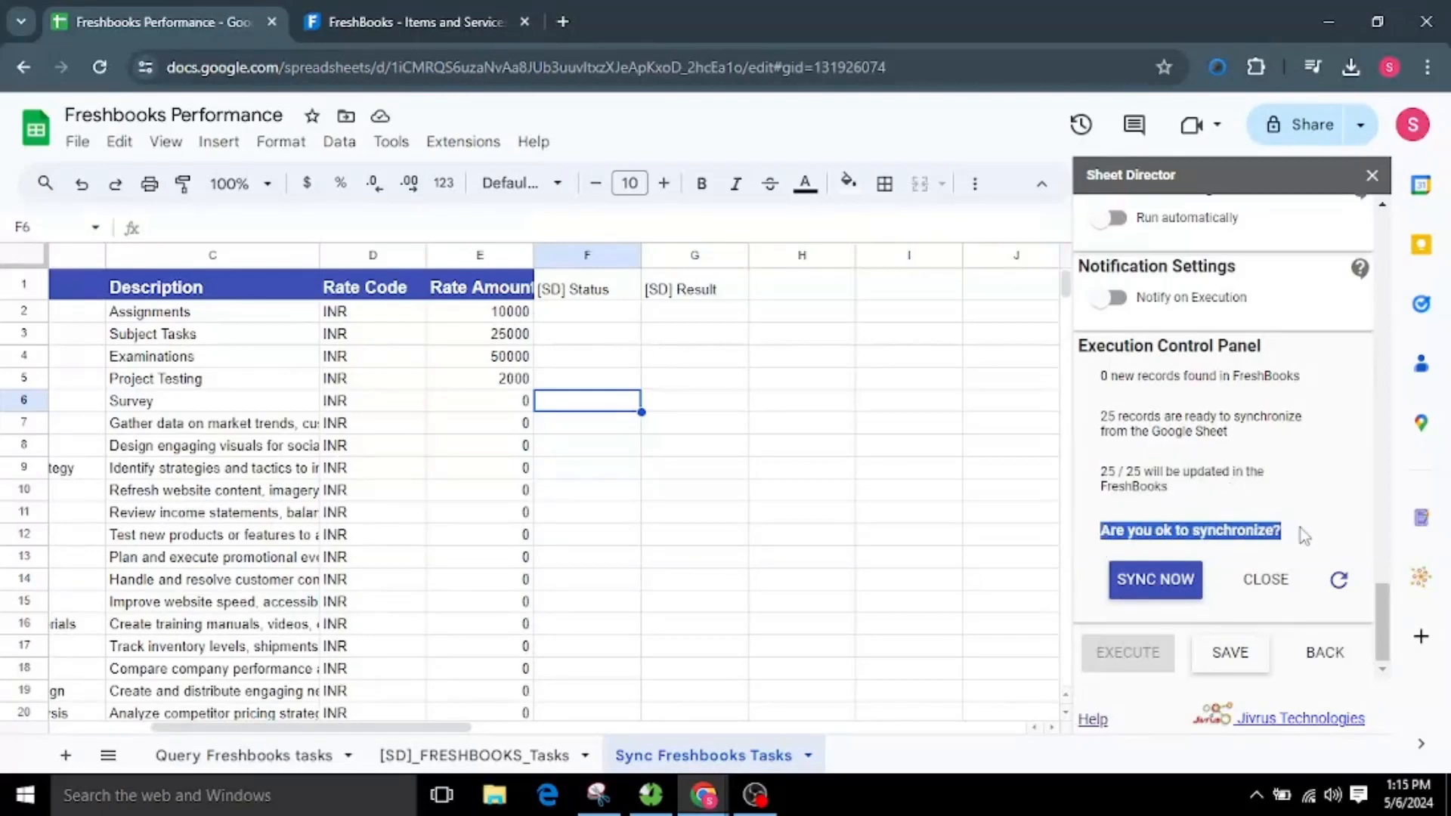
click(1305, 536)
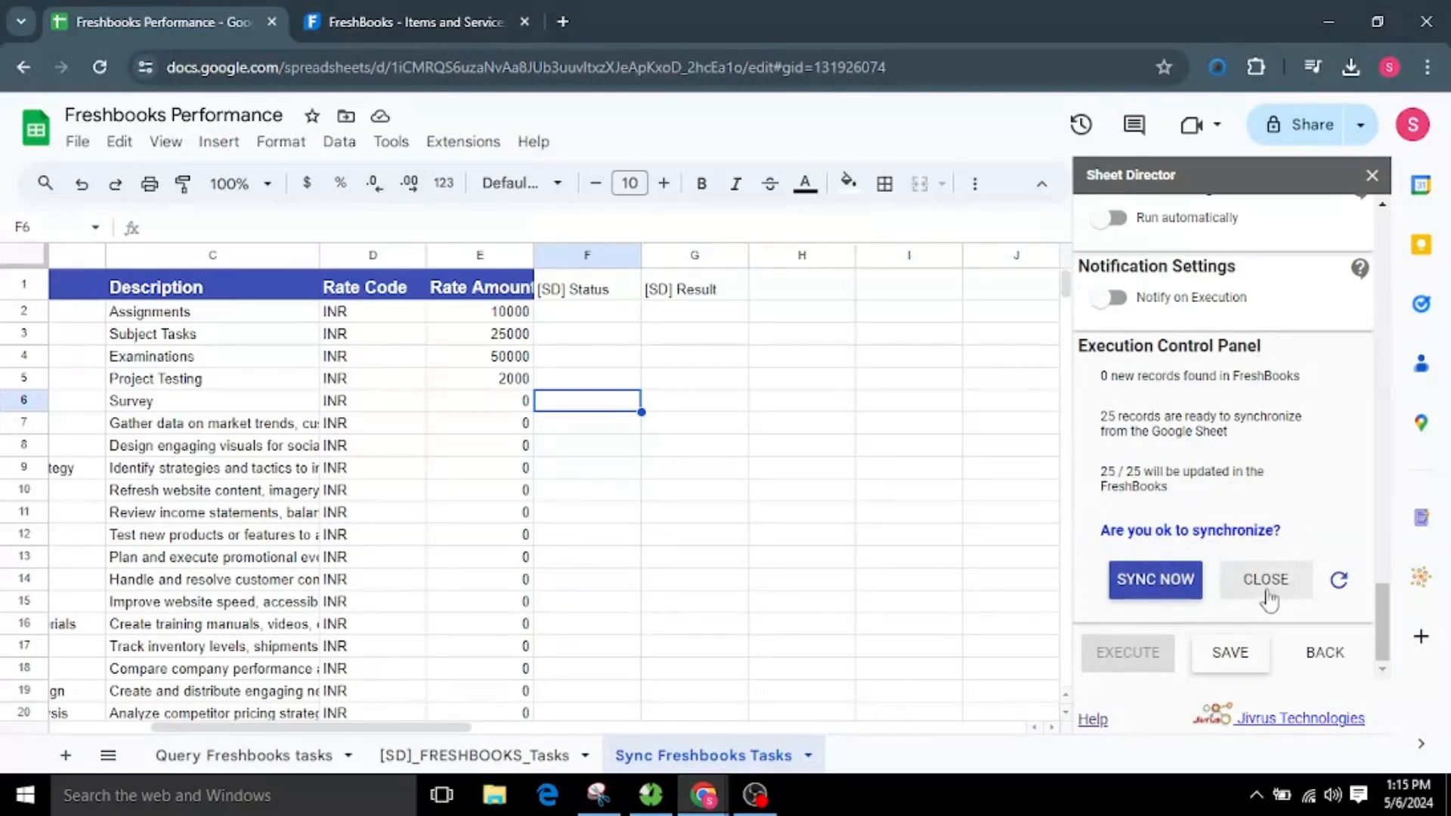
click(1164, 588)
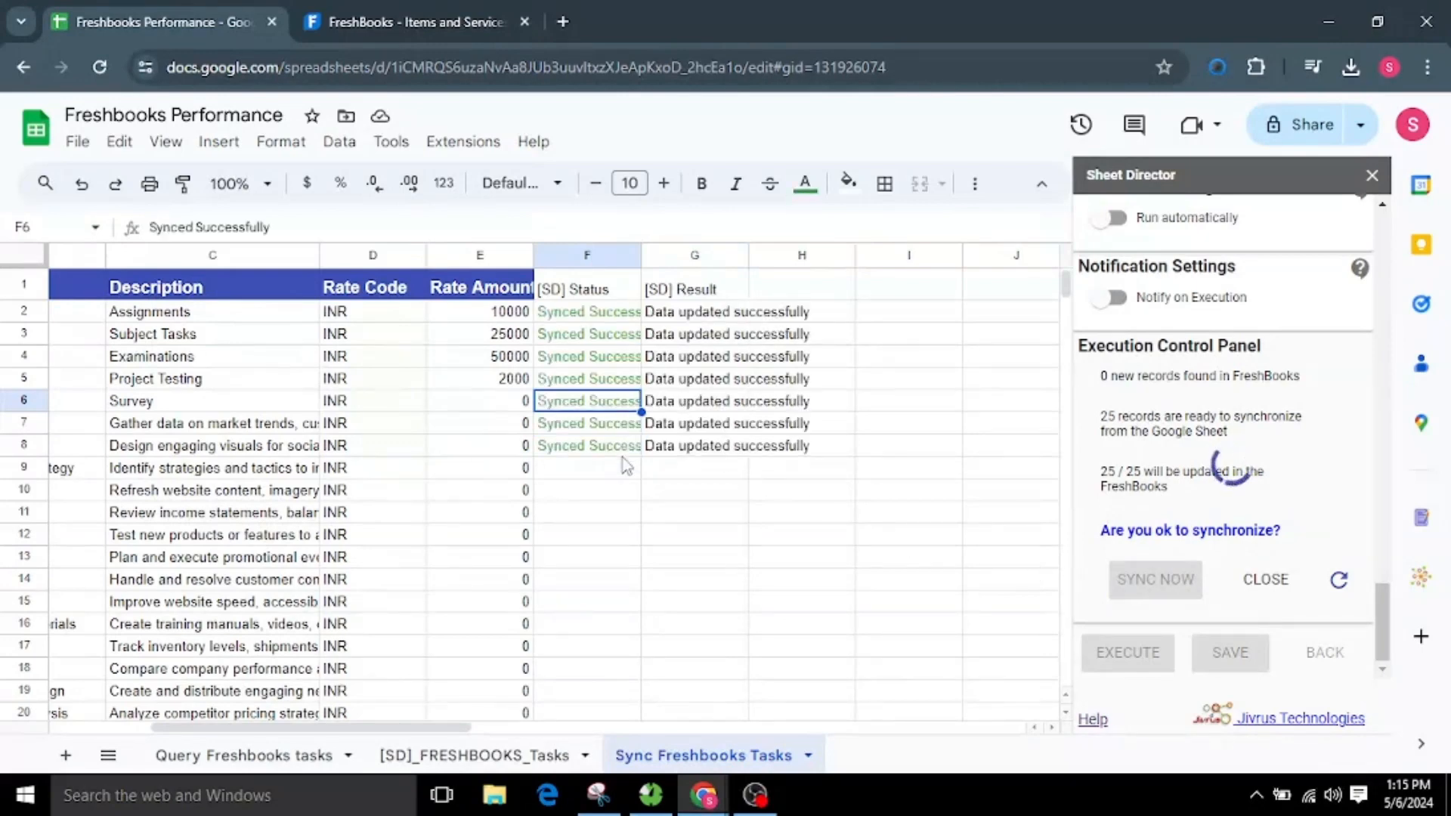
click(608, 318)
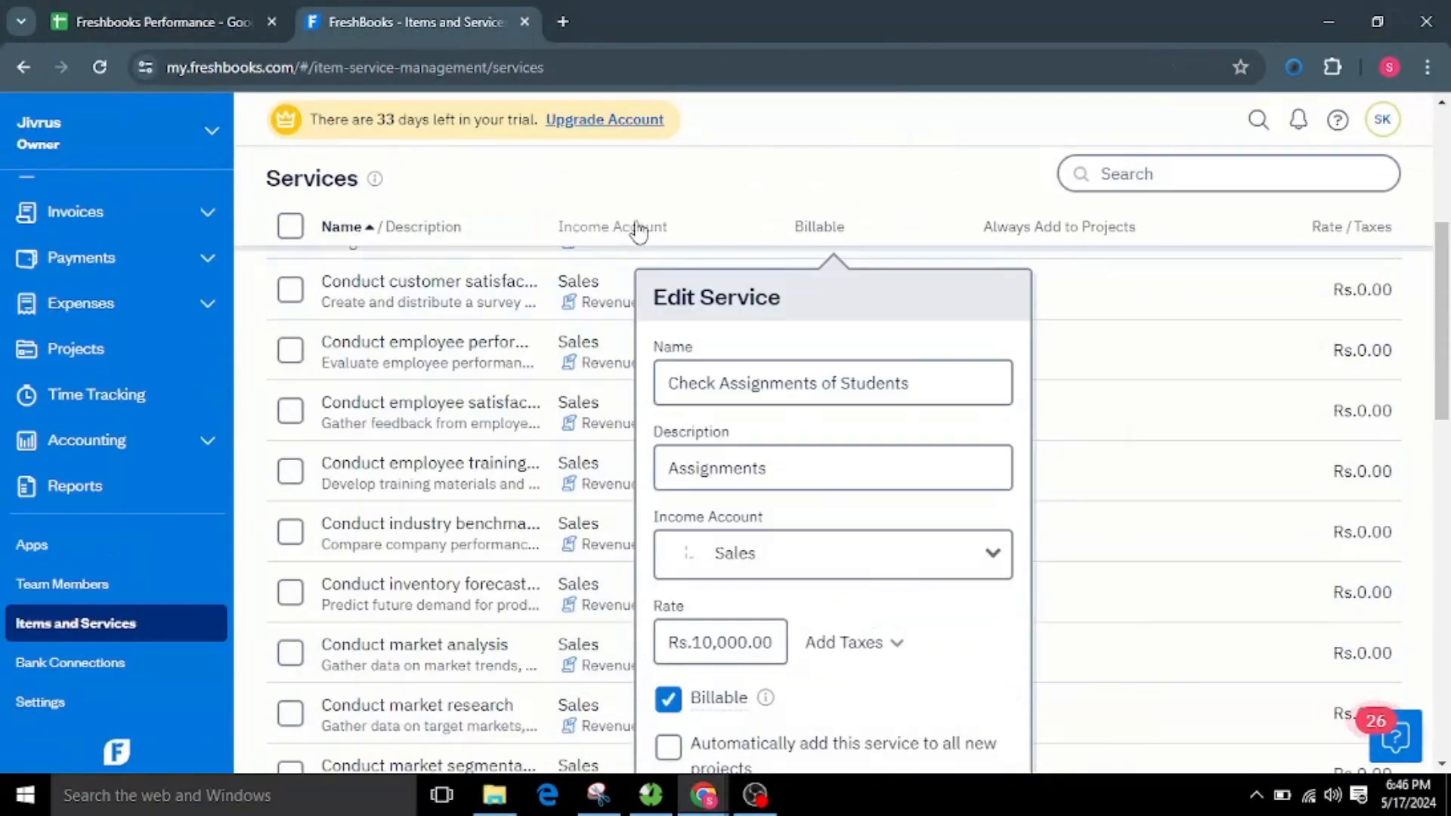
In FreshBooks, check the Check Assignments of Students service's name, description and rate, then review the sync results in the Google Sheet.
scroll(638, 227, down, 2)
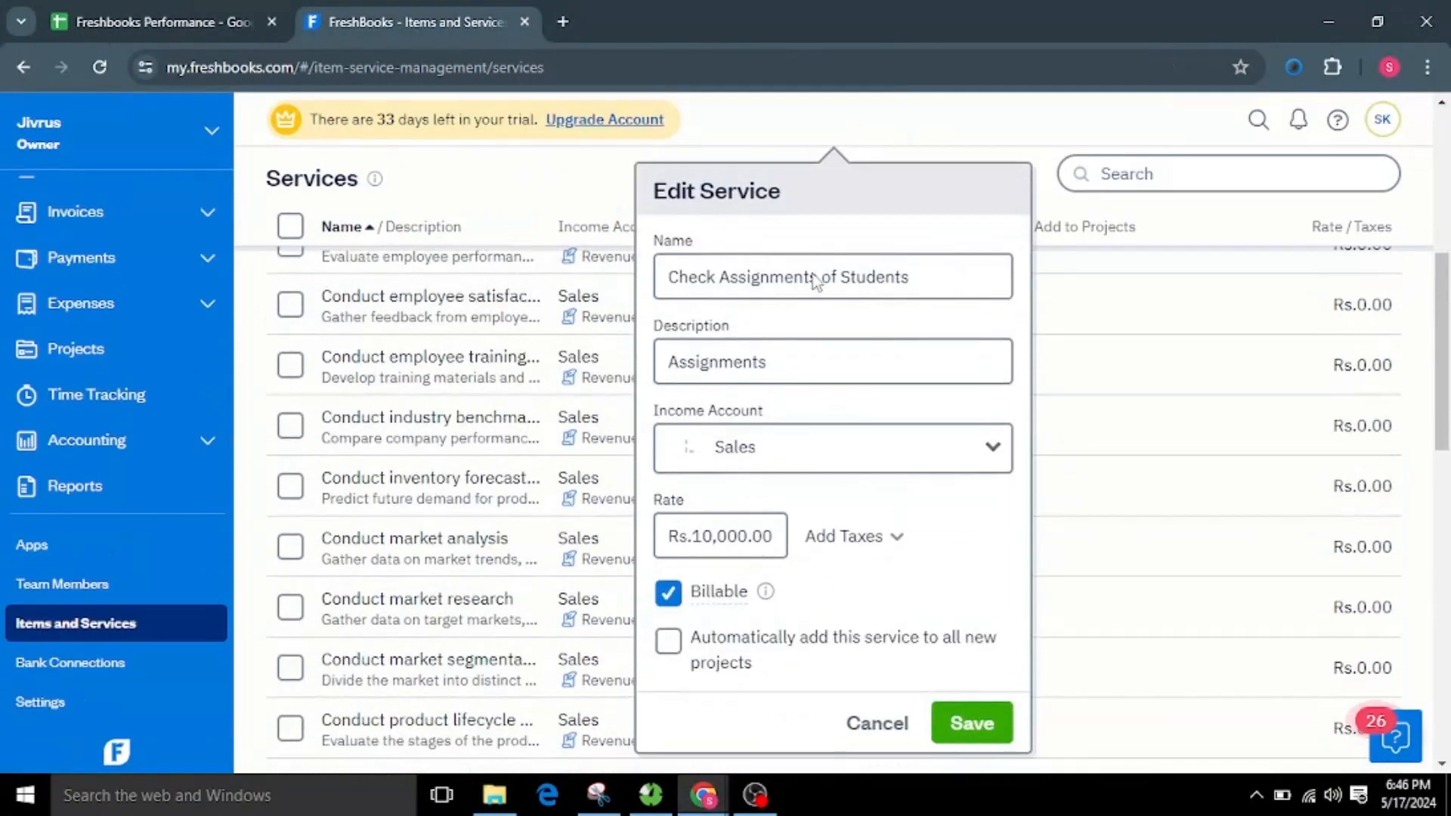
click(759, 281)
click(809, 366)
scroll(830, 402, down, 1)
click(766, 432)
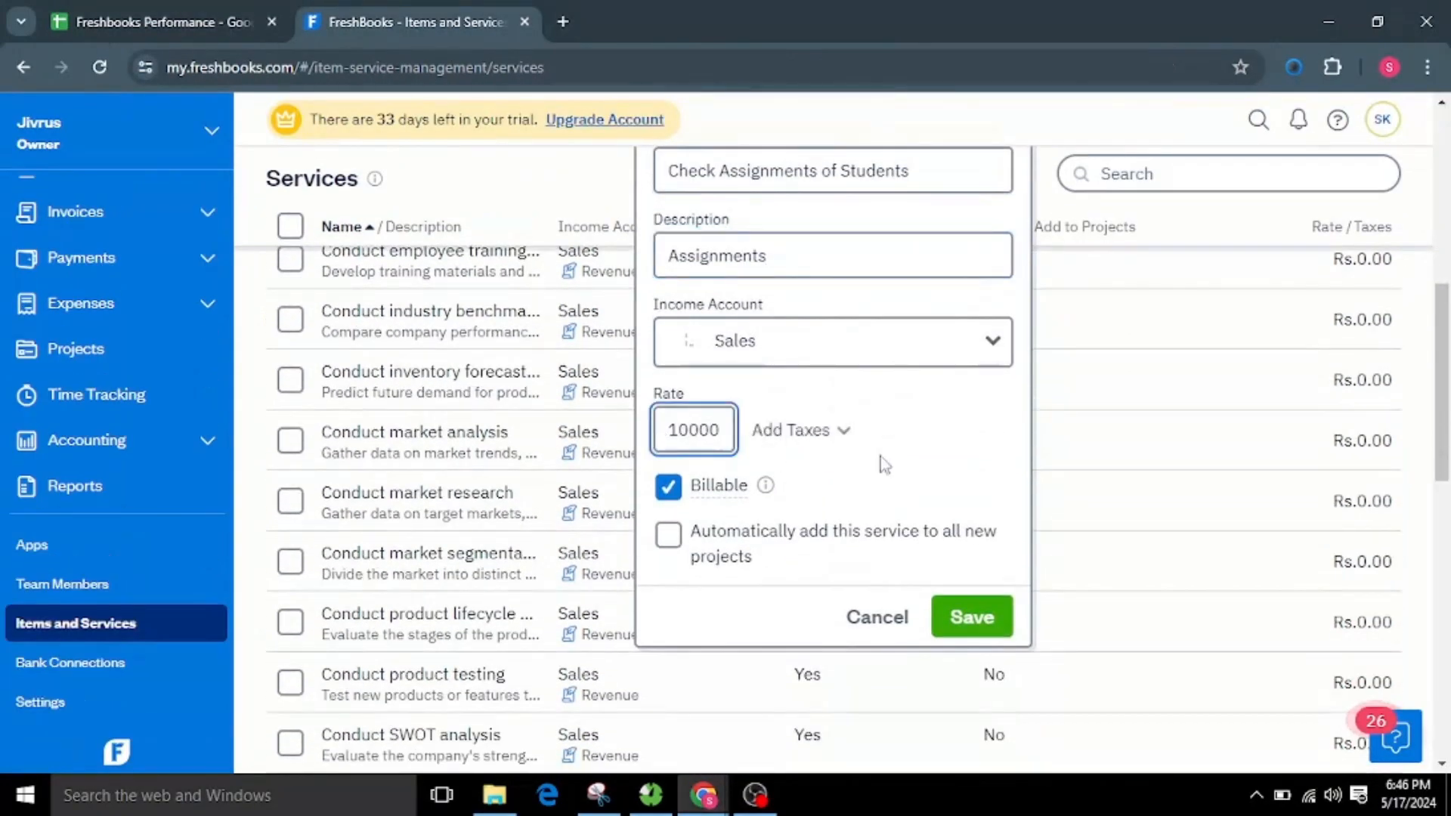
click(916, 439)
click(883, 628)
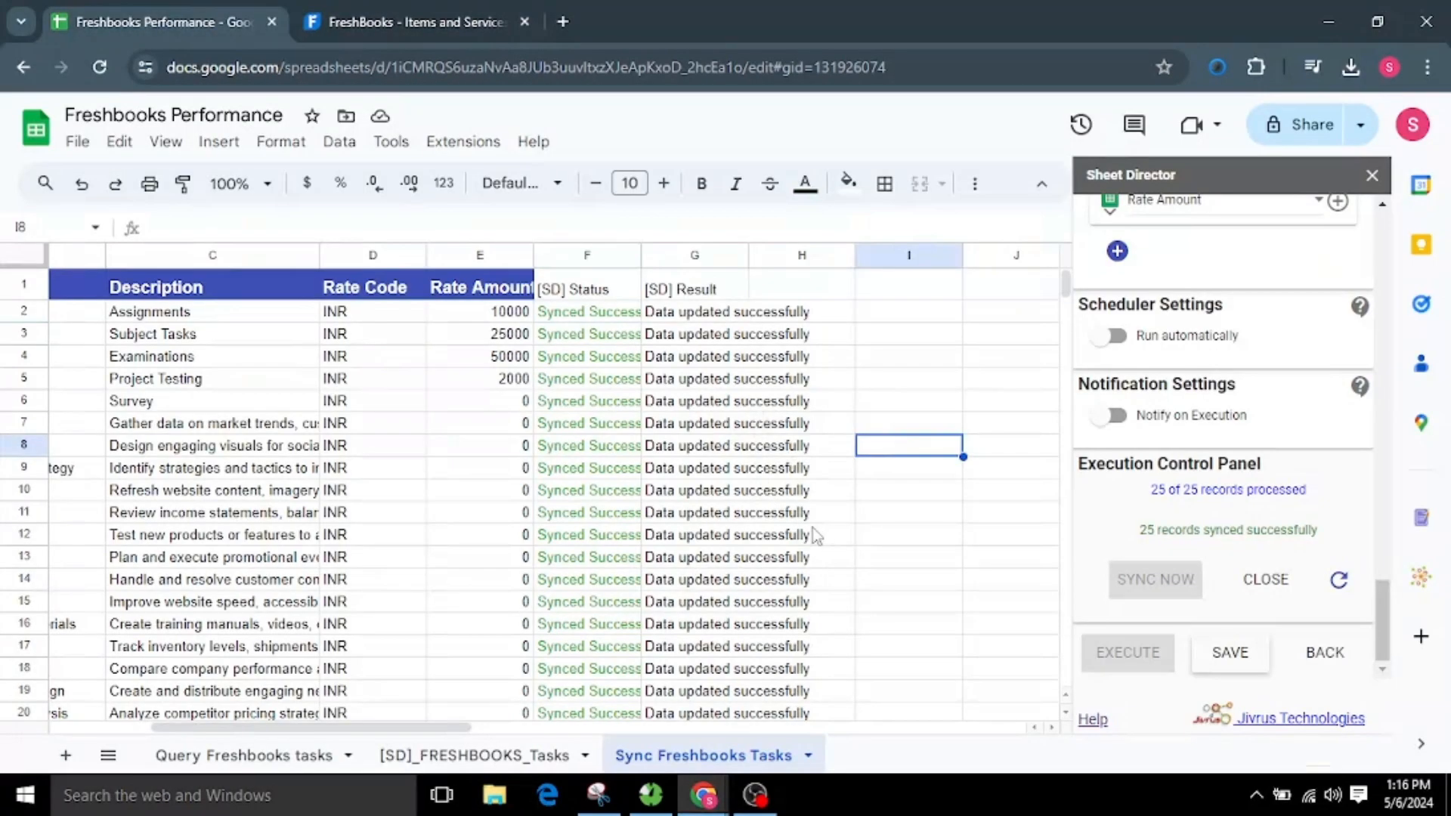
scroll(815, 535, down, 5)
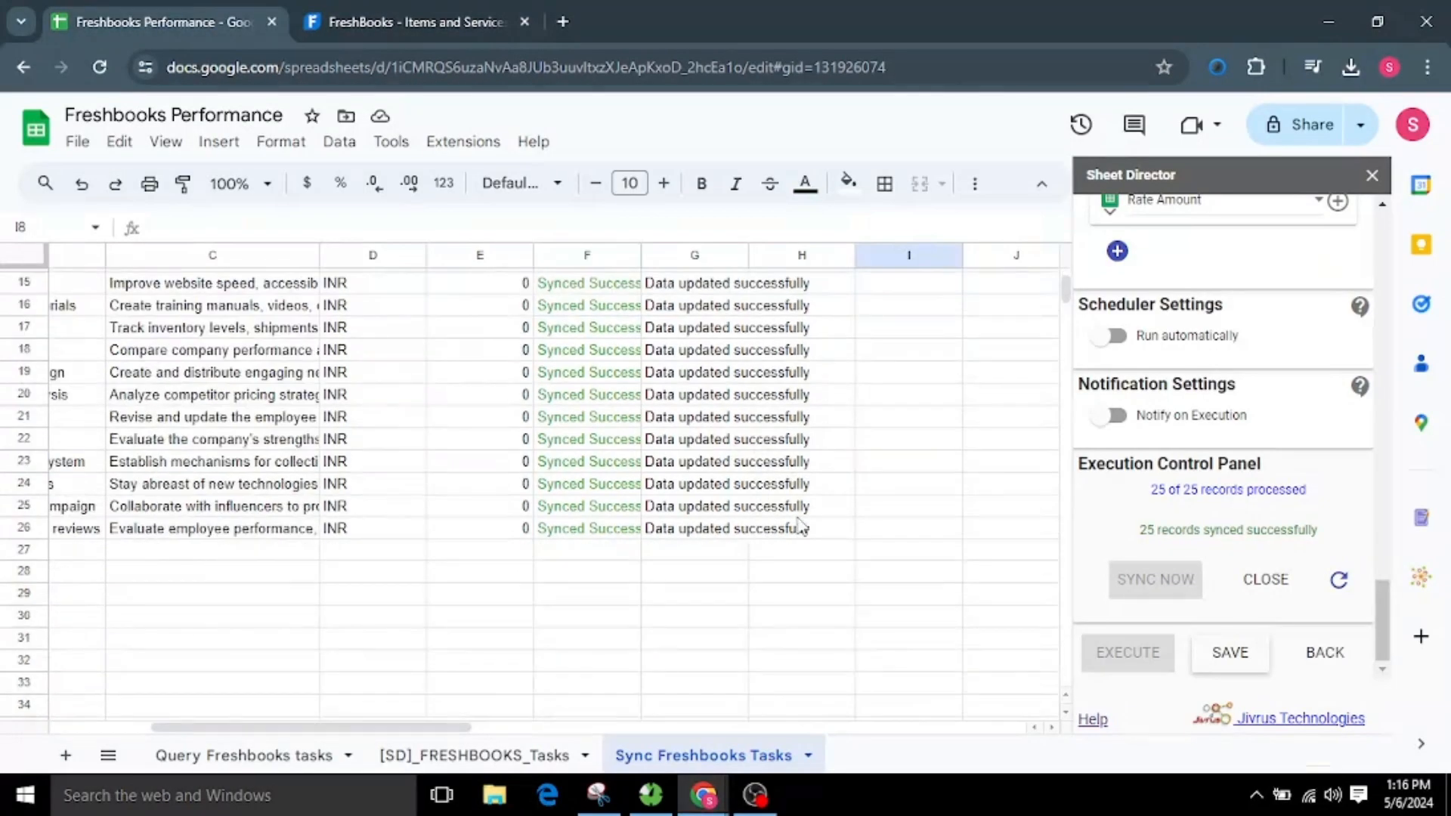
scroll(801, 527, up, 5)
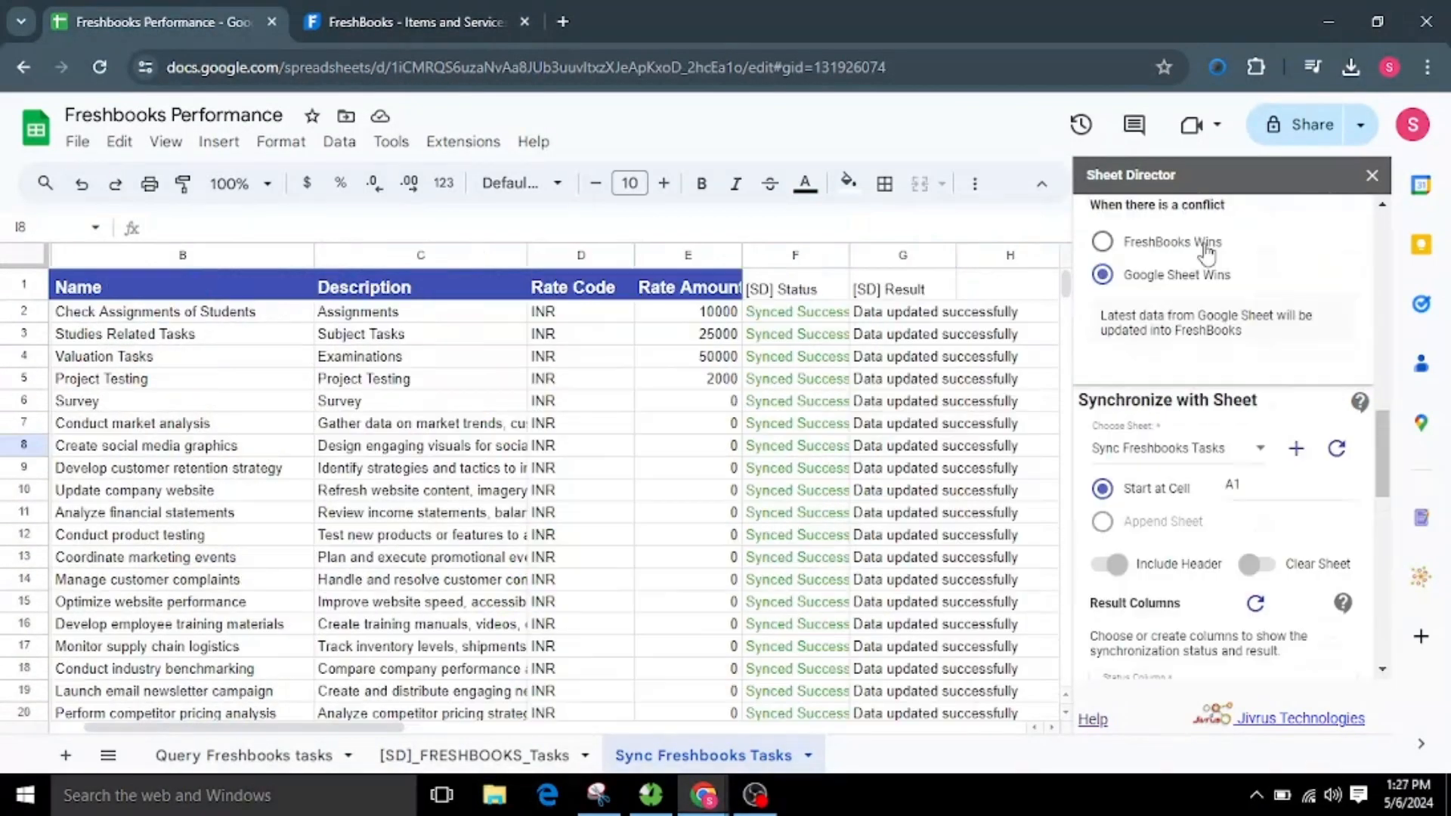
Set the synchronization conflict rule to FreshBooks Wins and read its explanation.
click(1205, 243)
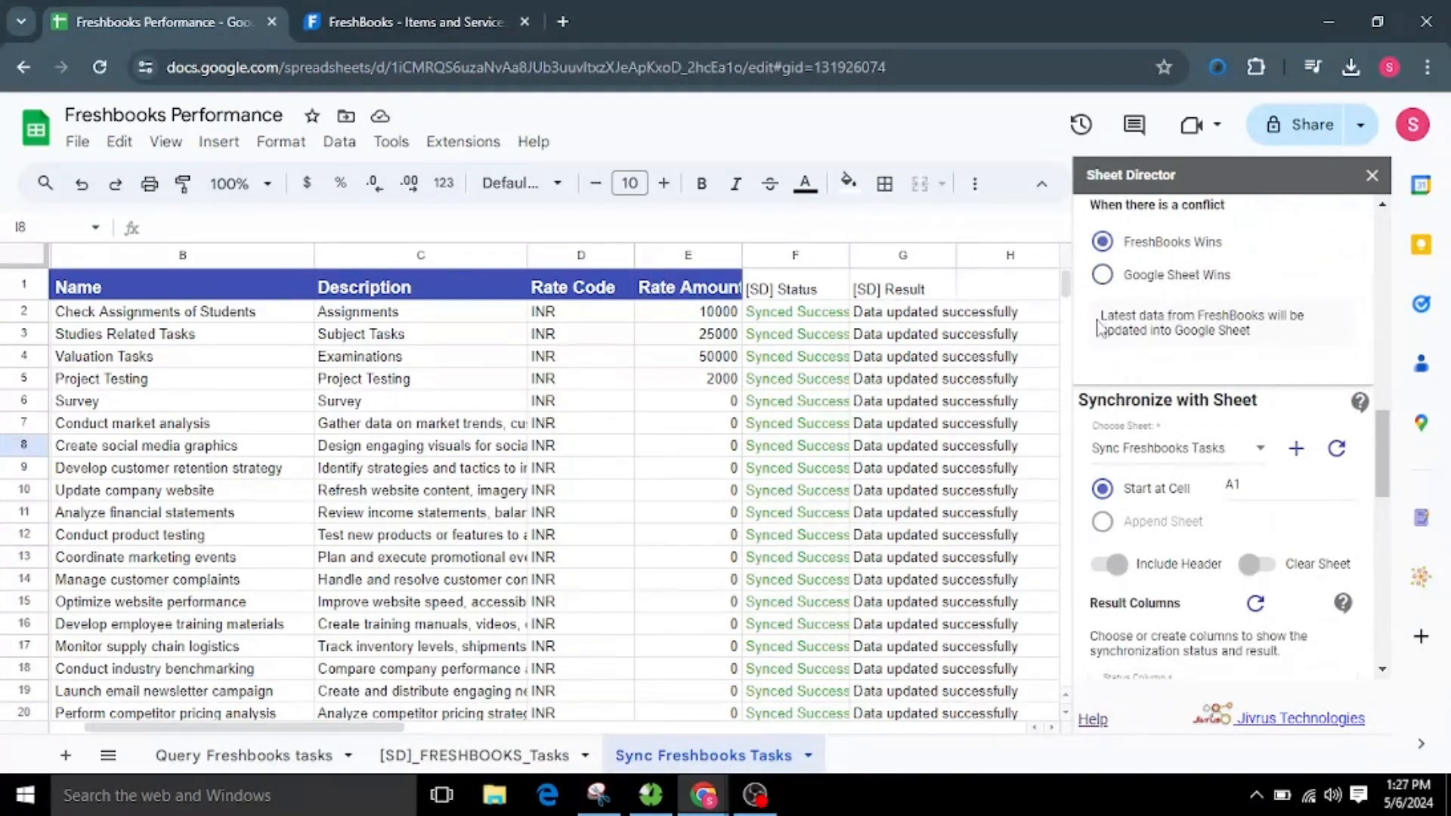
drag(1099, 327, 1285, 340)
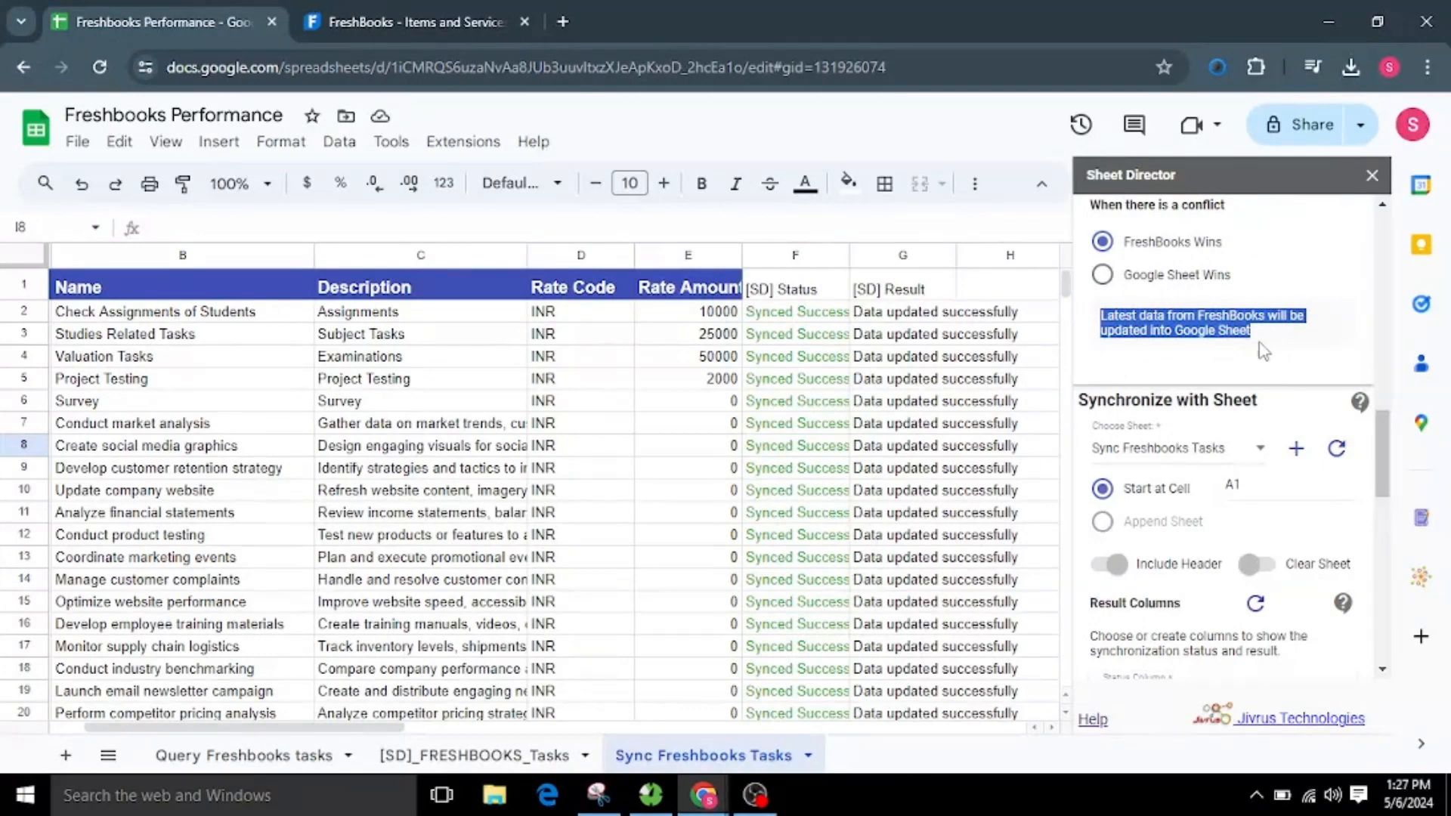
click(1264, 349)
scroll(1224, 423, down, 3)
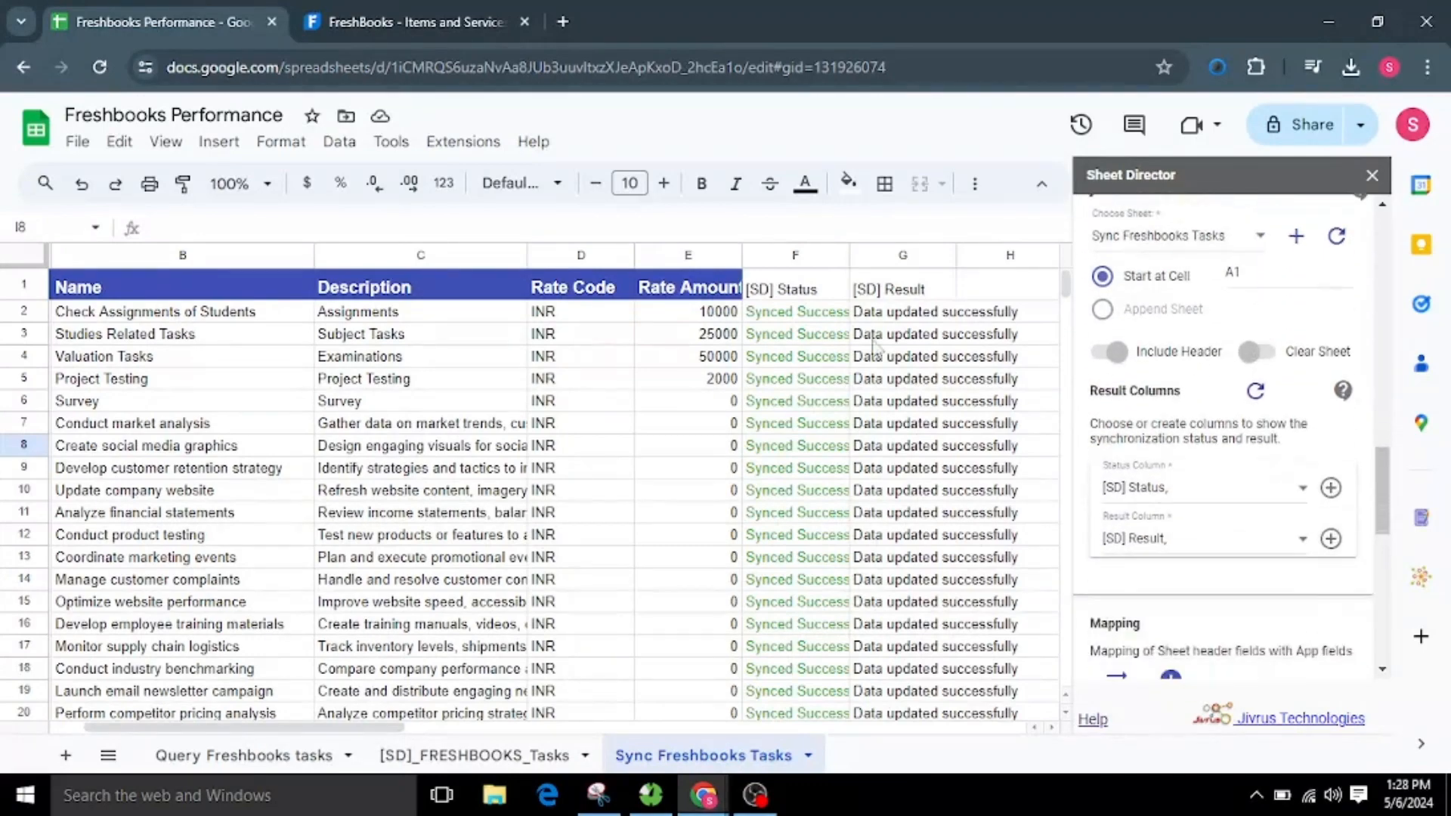
Clear the previous sync entries from the [SD] Status and [SD] Result columns in F2:G31.
drag(813, 316, 949, 655)
key(Delete)
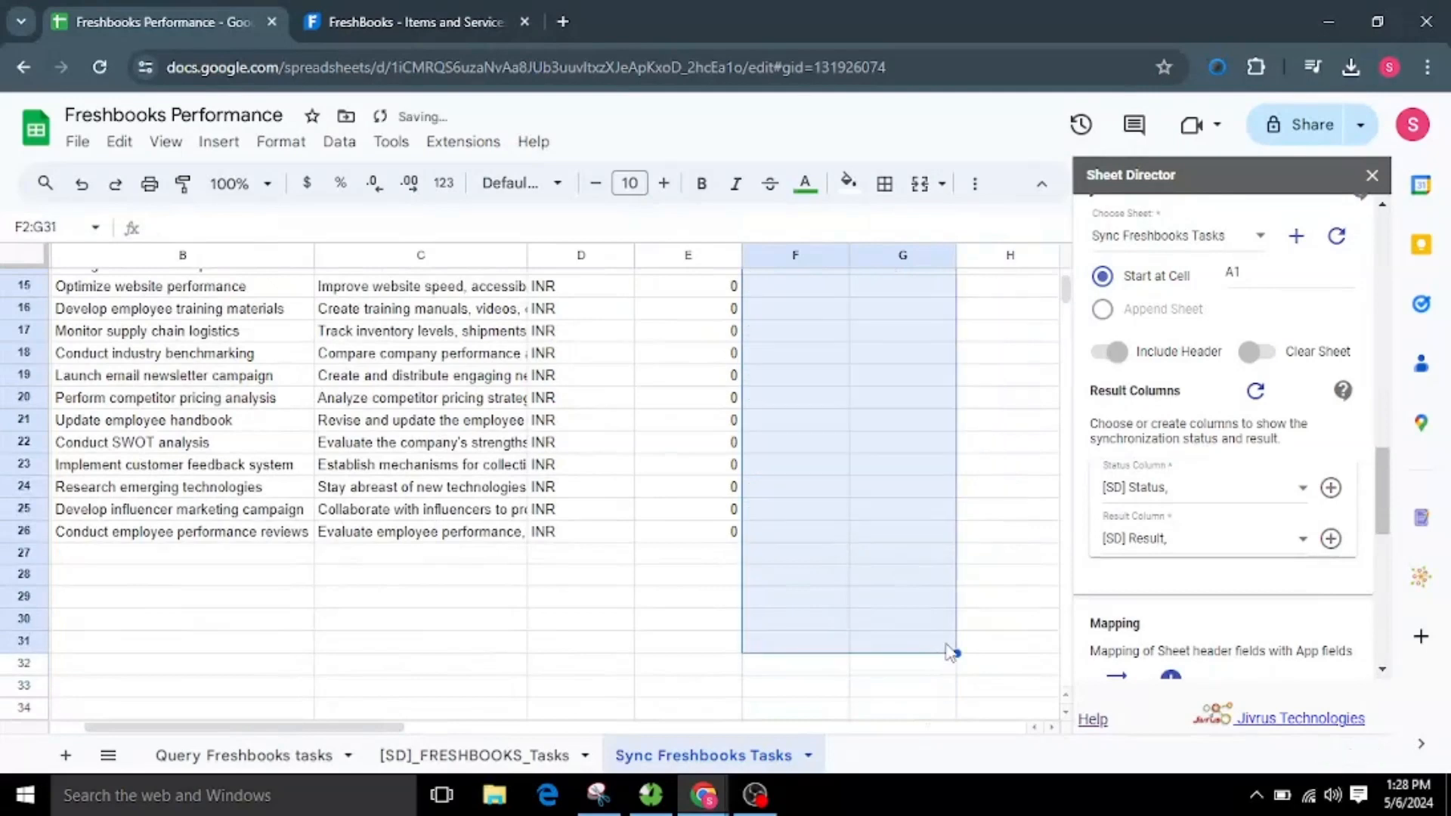
click(822, 407)
scroll(785, 454, up, 5)
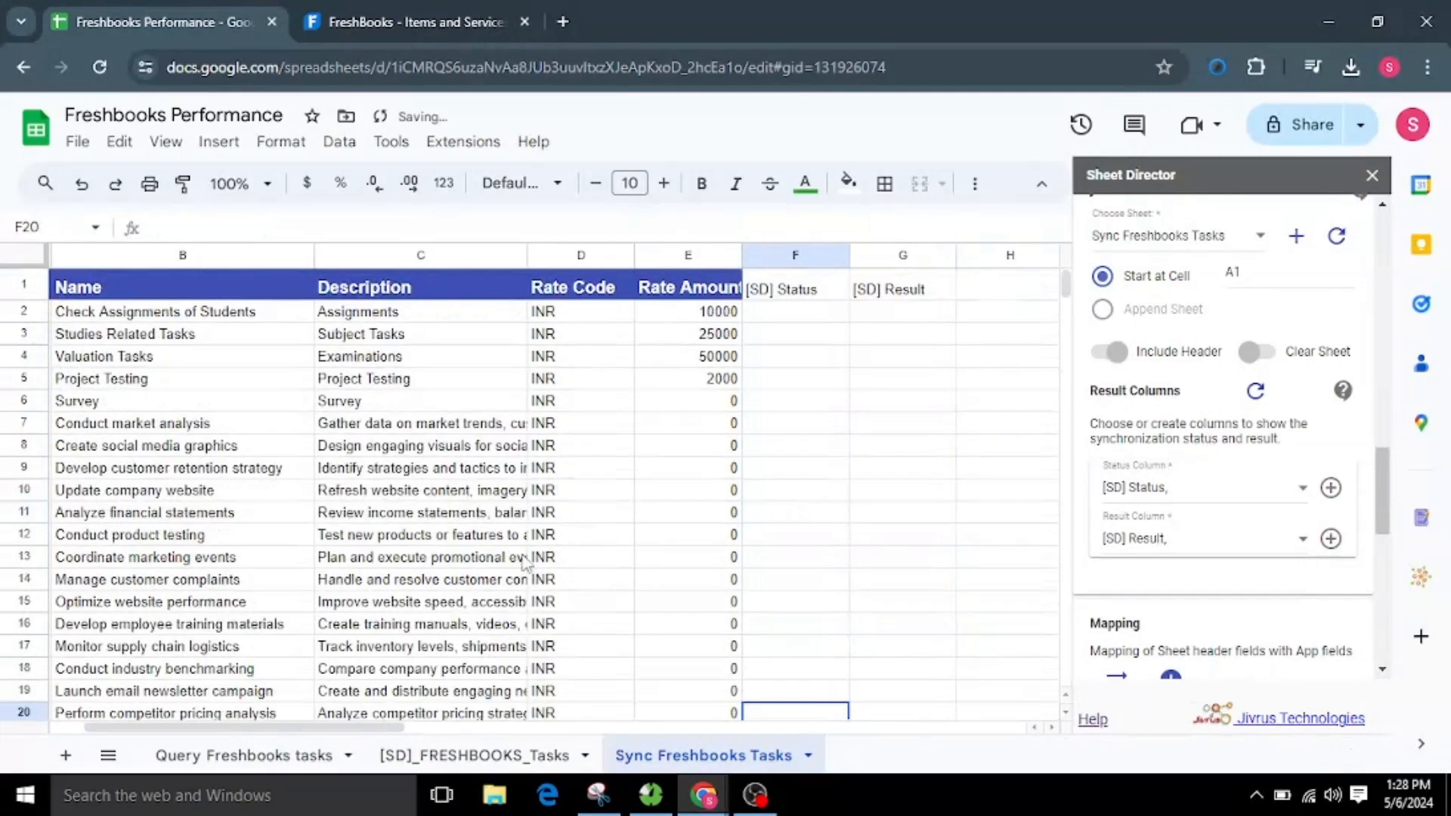
Change the first task's name to Students Health Checkup and its description to Medical Care.
click(264, 312)
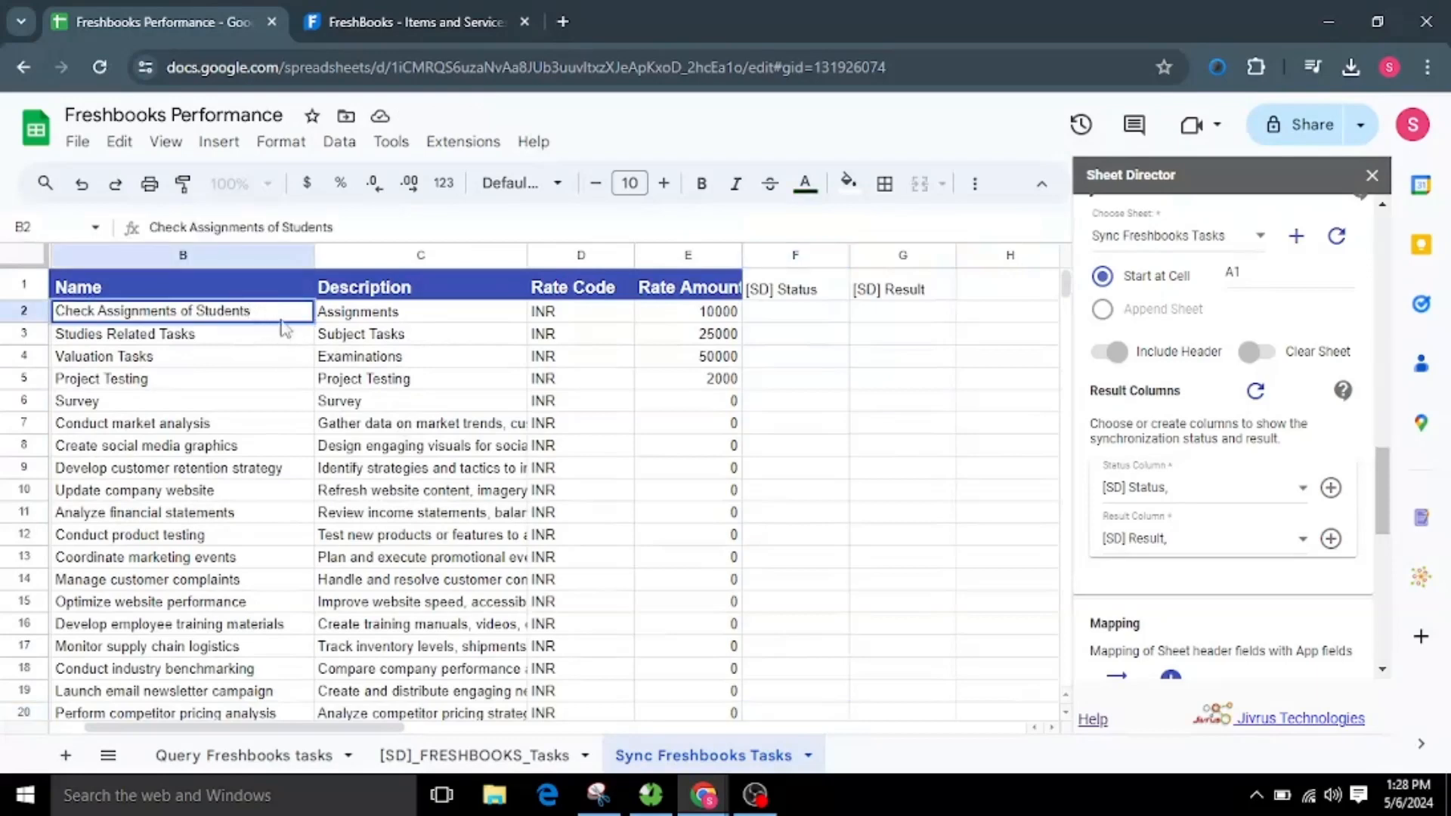
drag(281, 308, 45, 332)
text(Student)
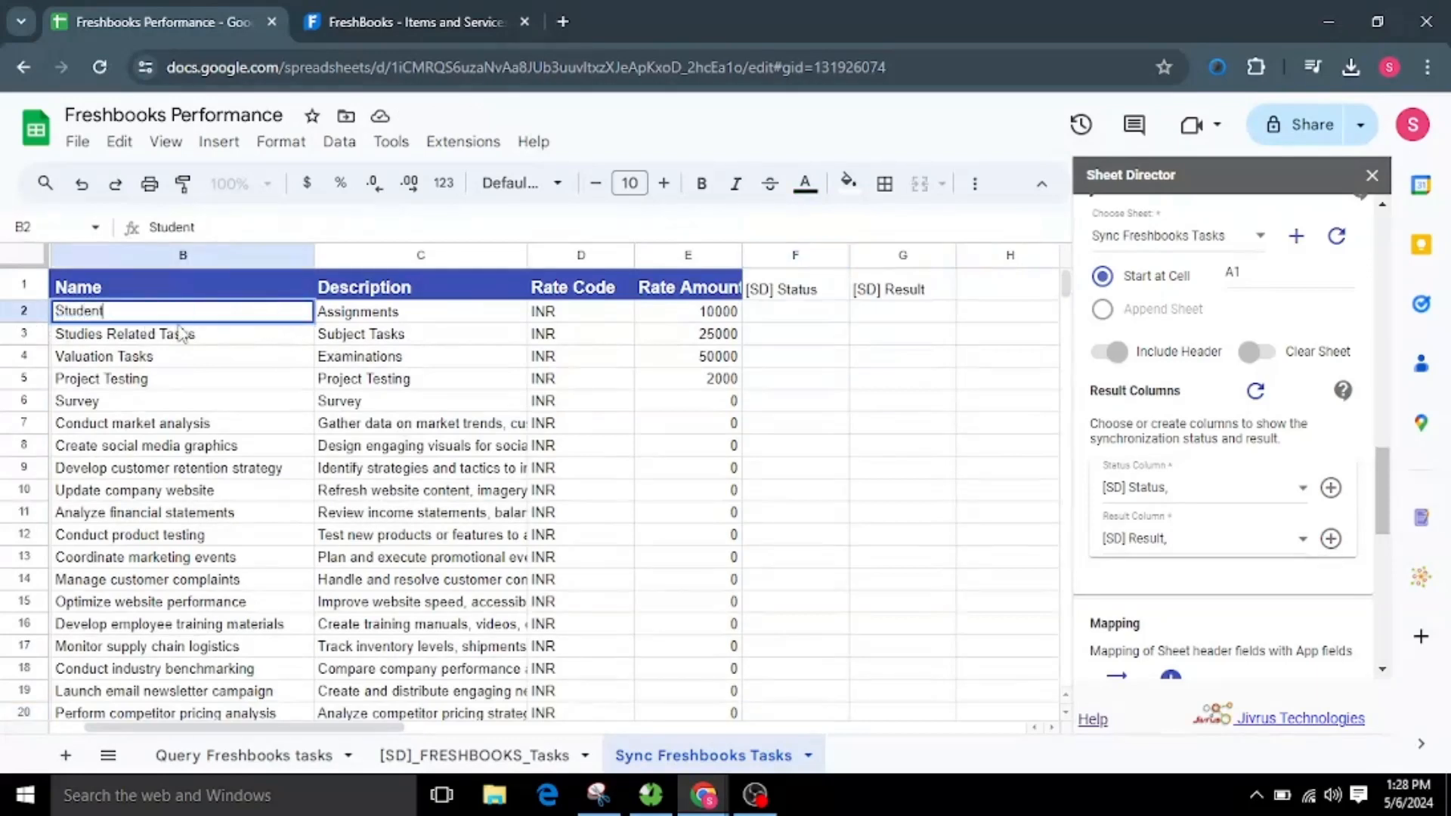
text(s Health Ch)
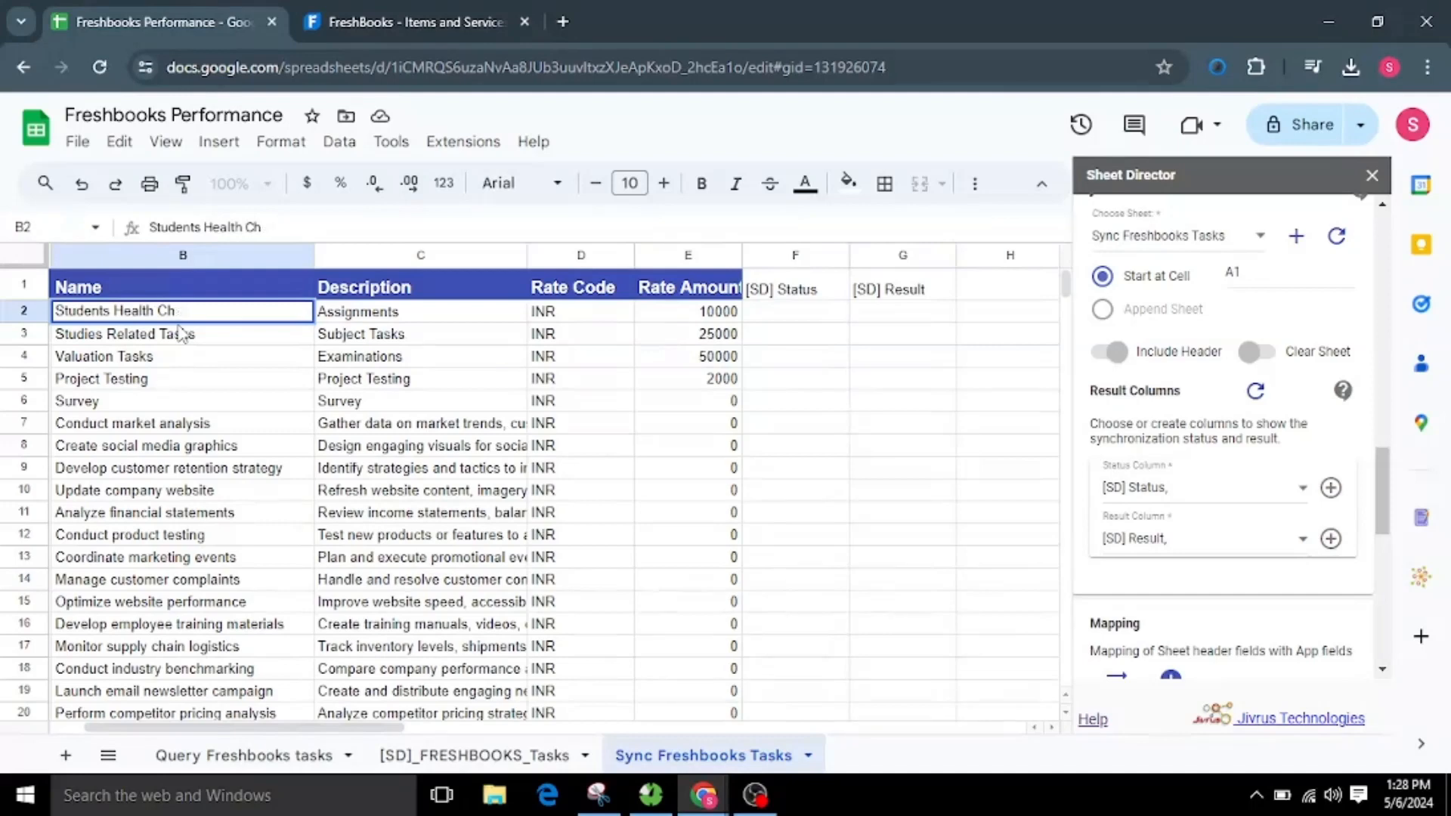
text(ceckup)
click(404, 310)
text(Medi)
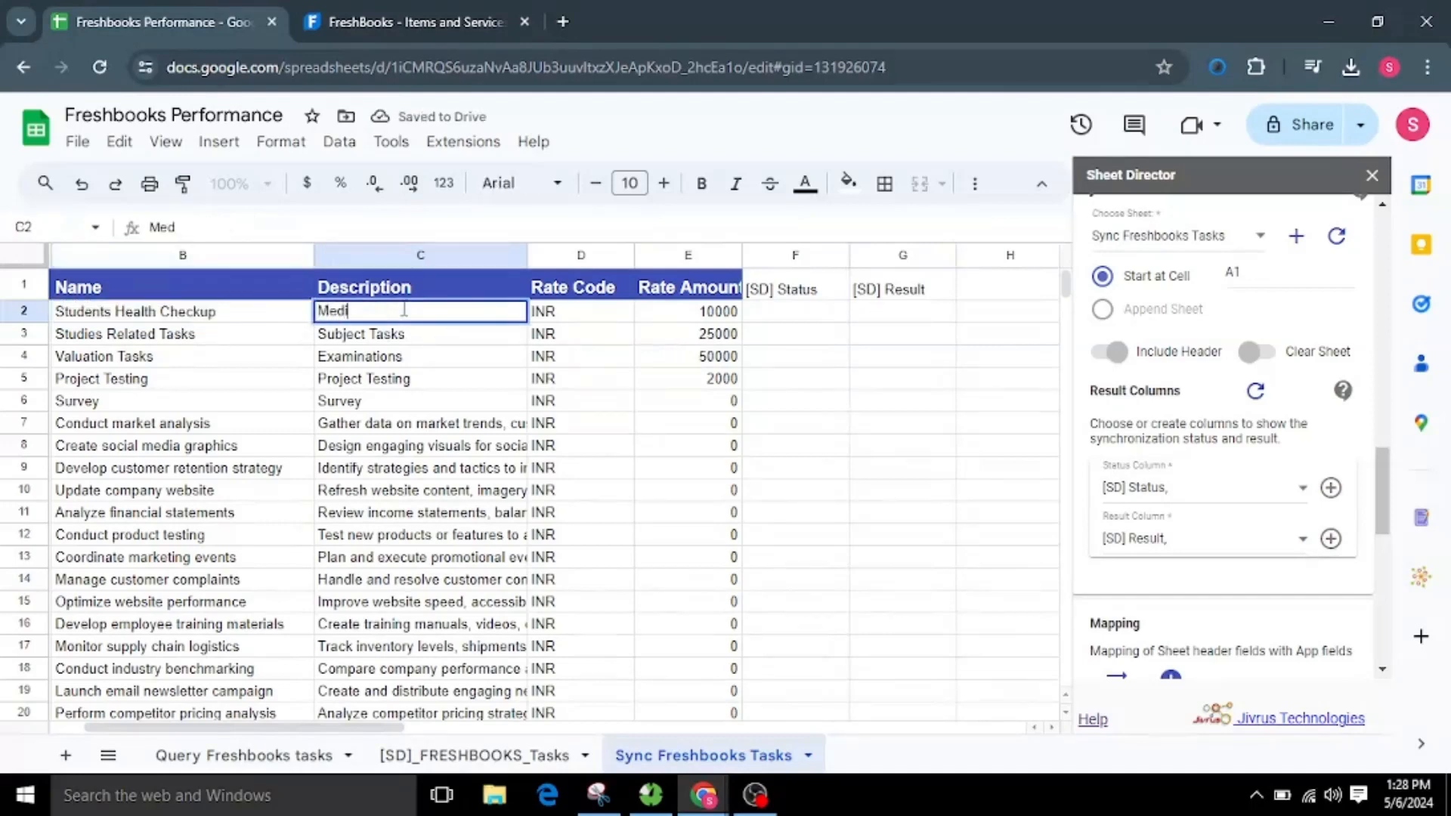
text(cal Care)
click(420, 357)
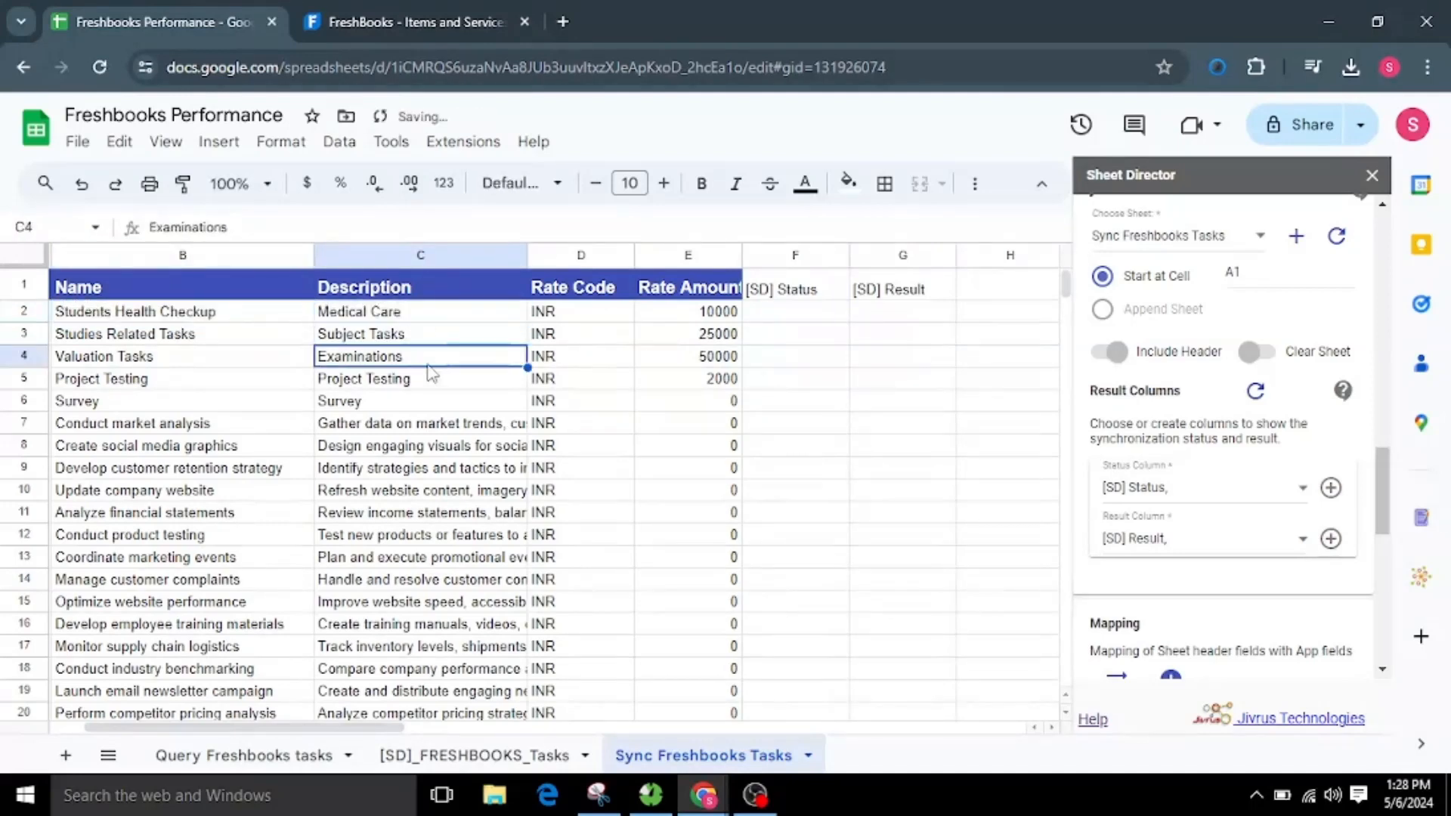
click(458, 316)
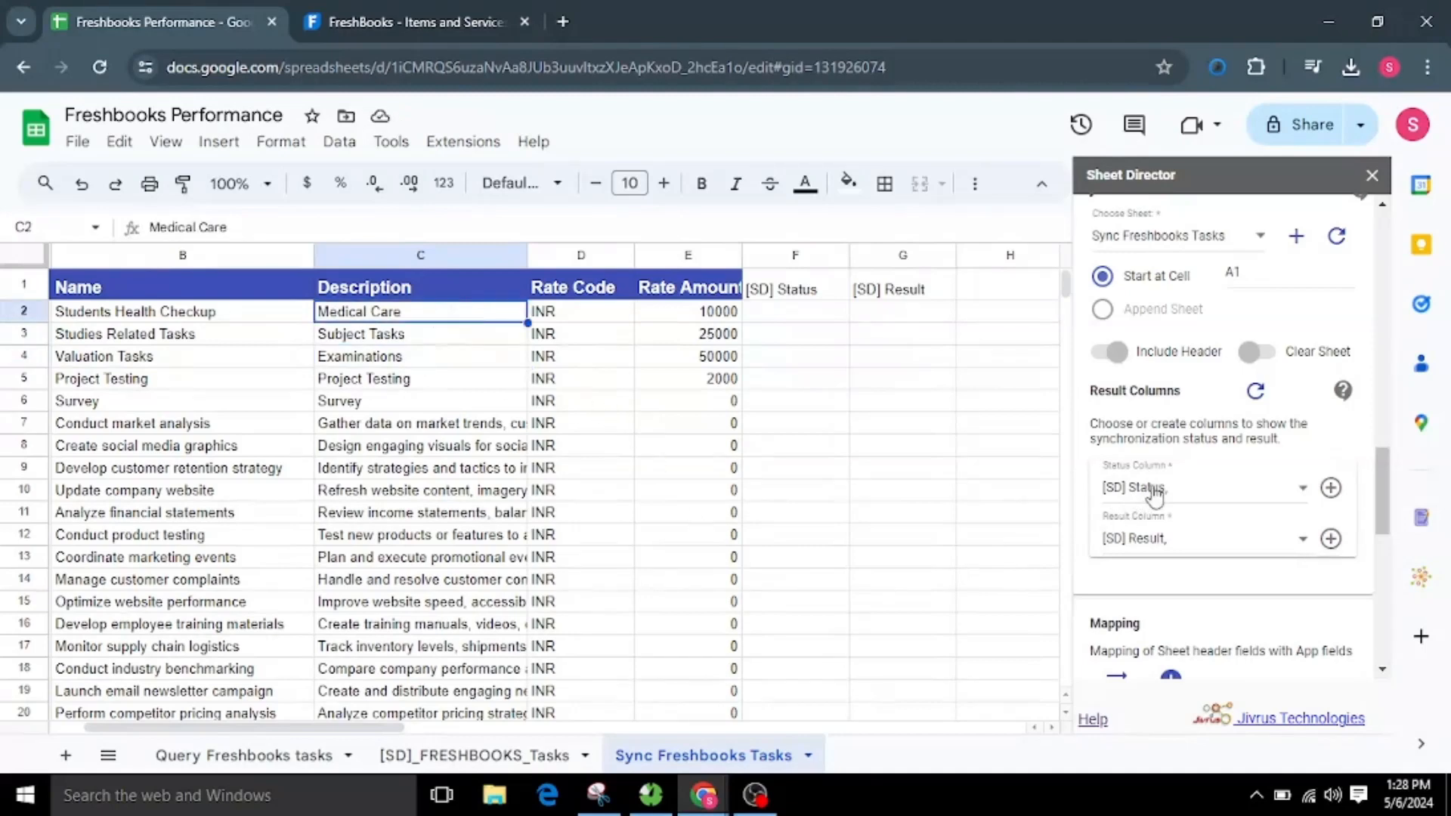
Look over the sync settings, then execute the synchronization that updates the Google Sheet with FreshBooks data.
scroll(1141, 491, down, 10)
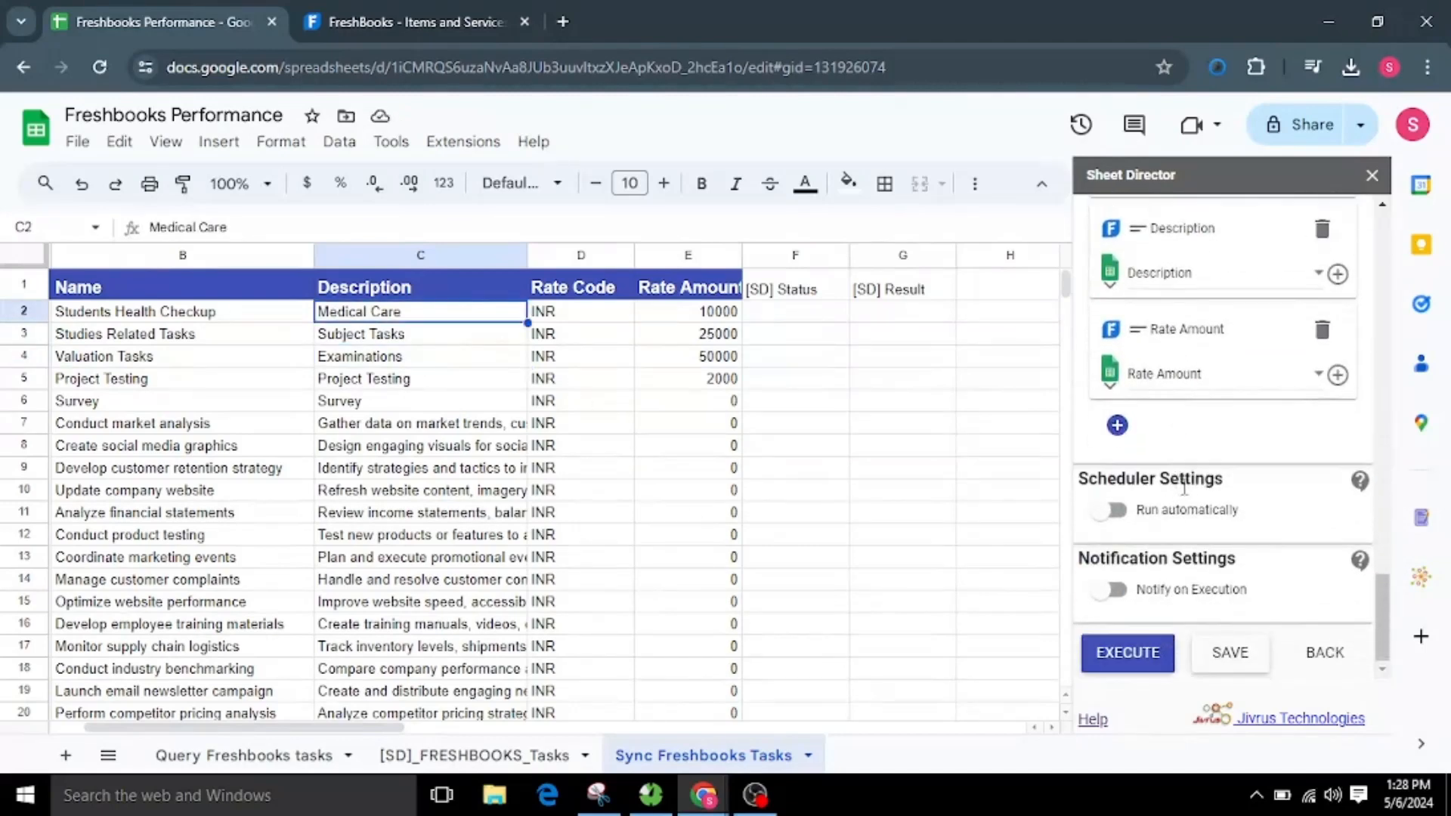
scroll(1184, 487, up, 10)
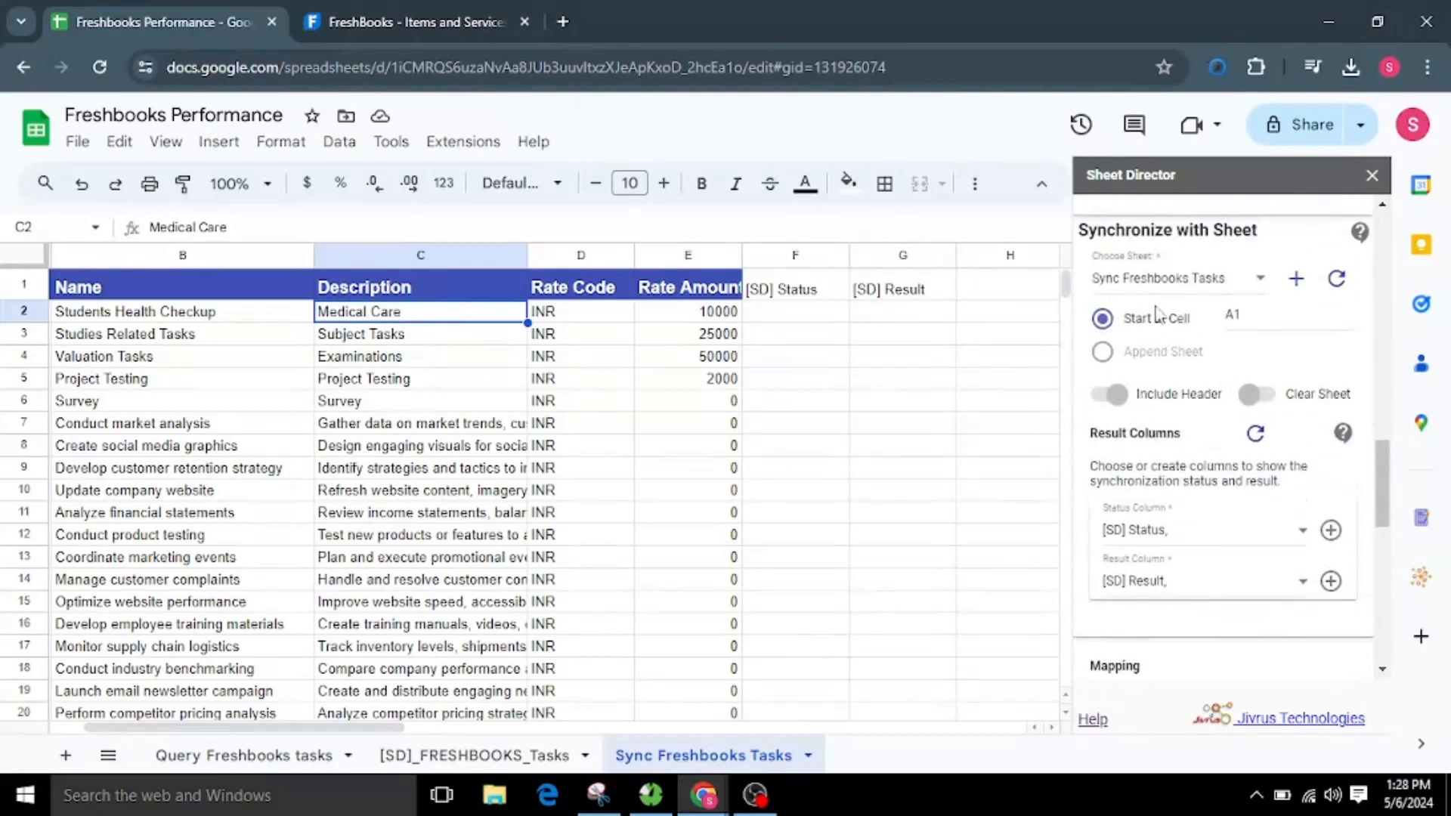
click(1270, 317)
scroll(1224, 423, down, 10)
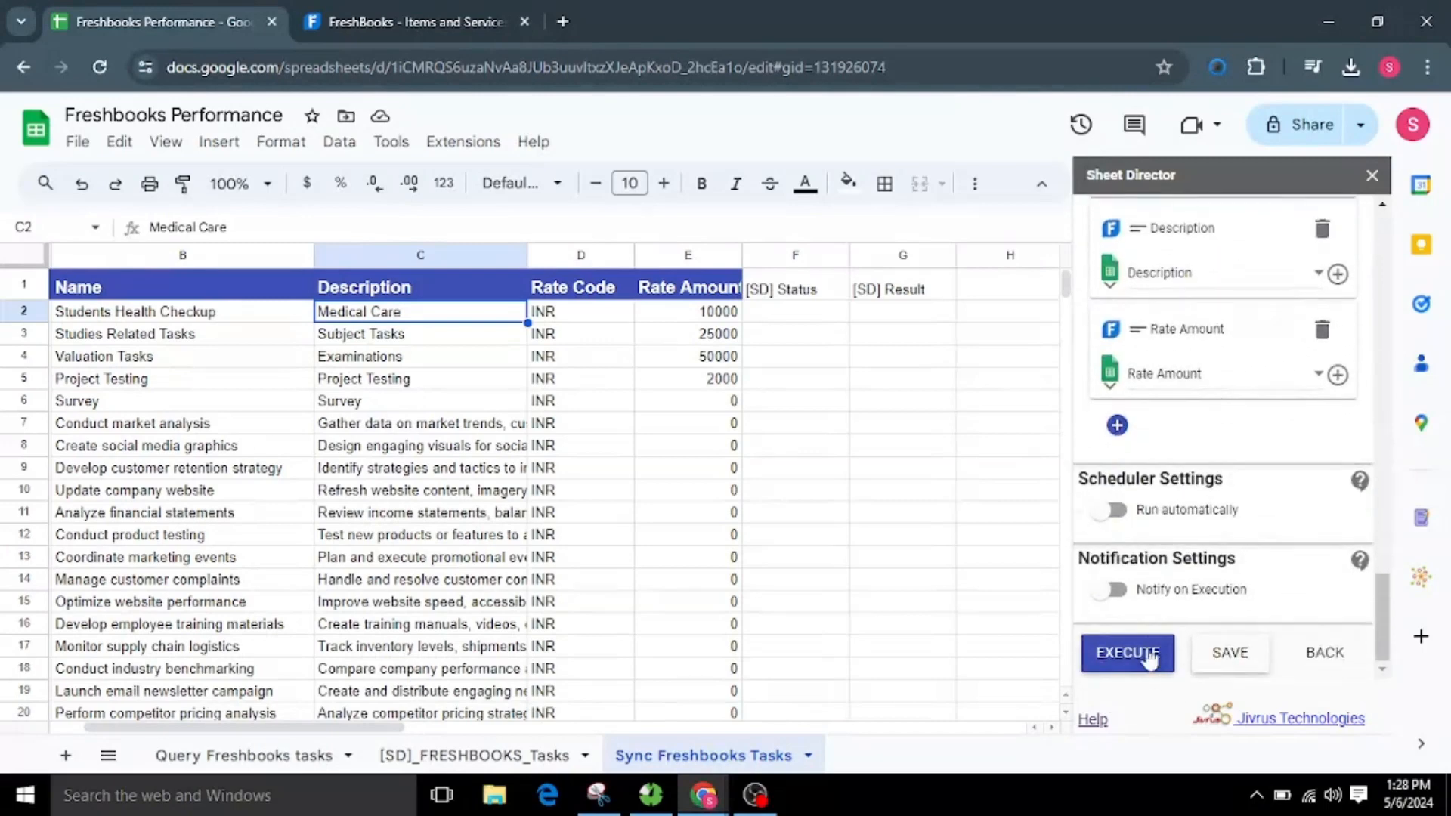
click(1149, 657)
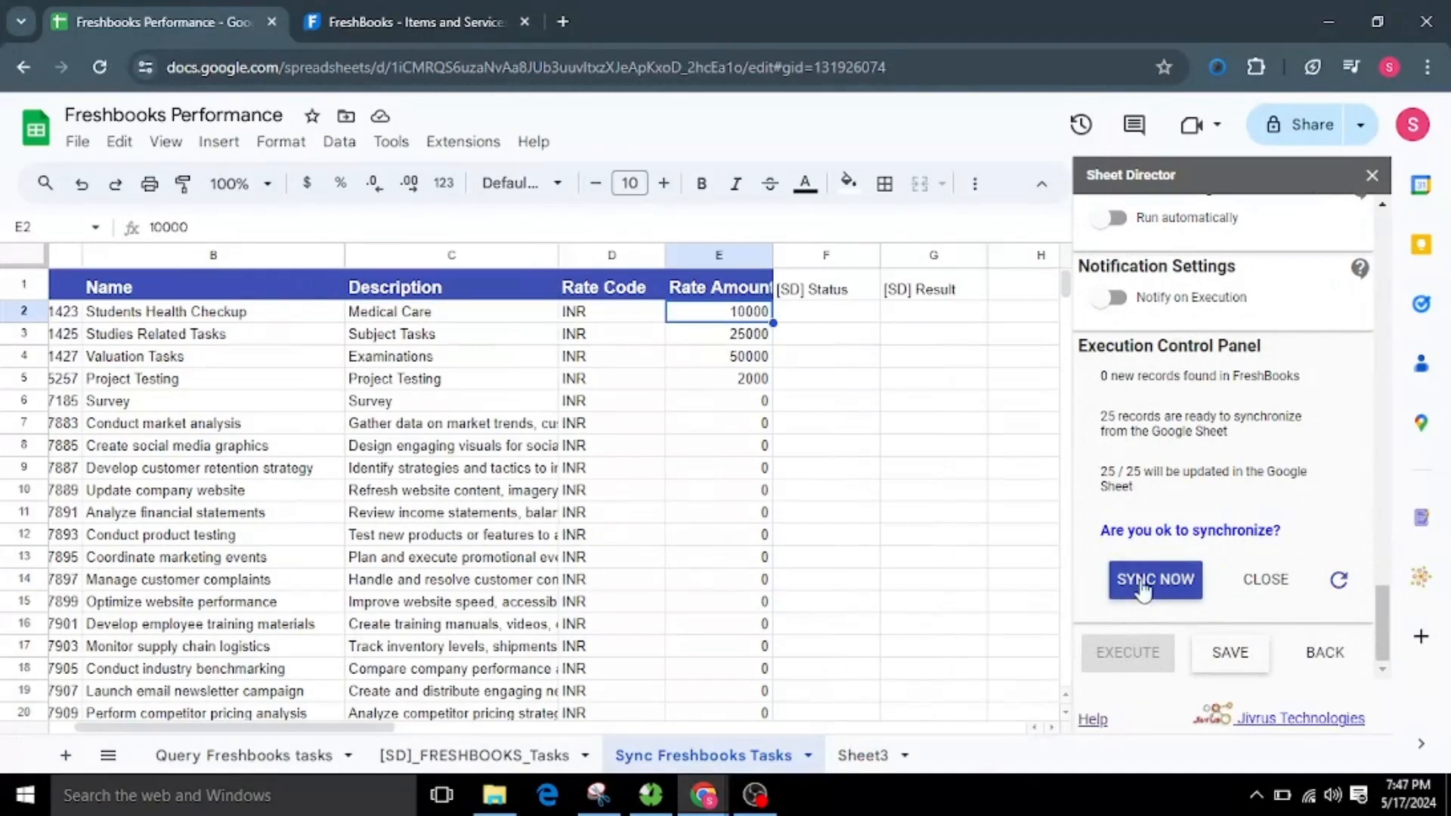
click(1141, 584)
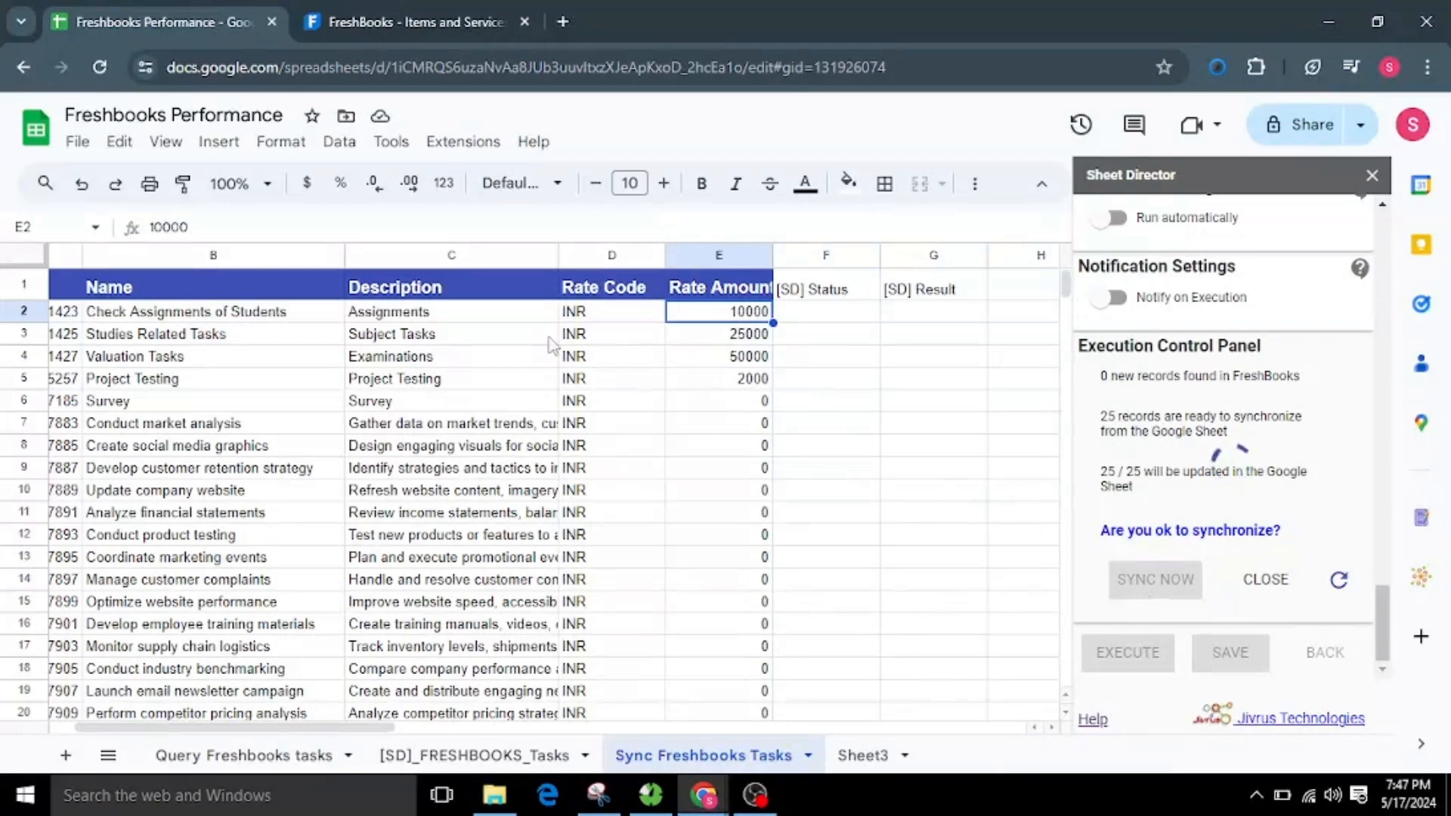
Check the first task's name and description, and follow the sync status and result entries down the rows.
click(456, 320)
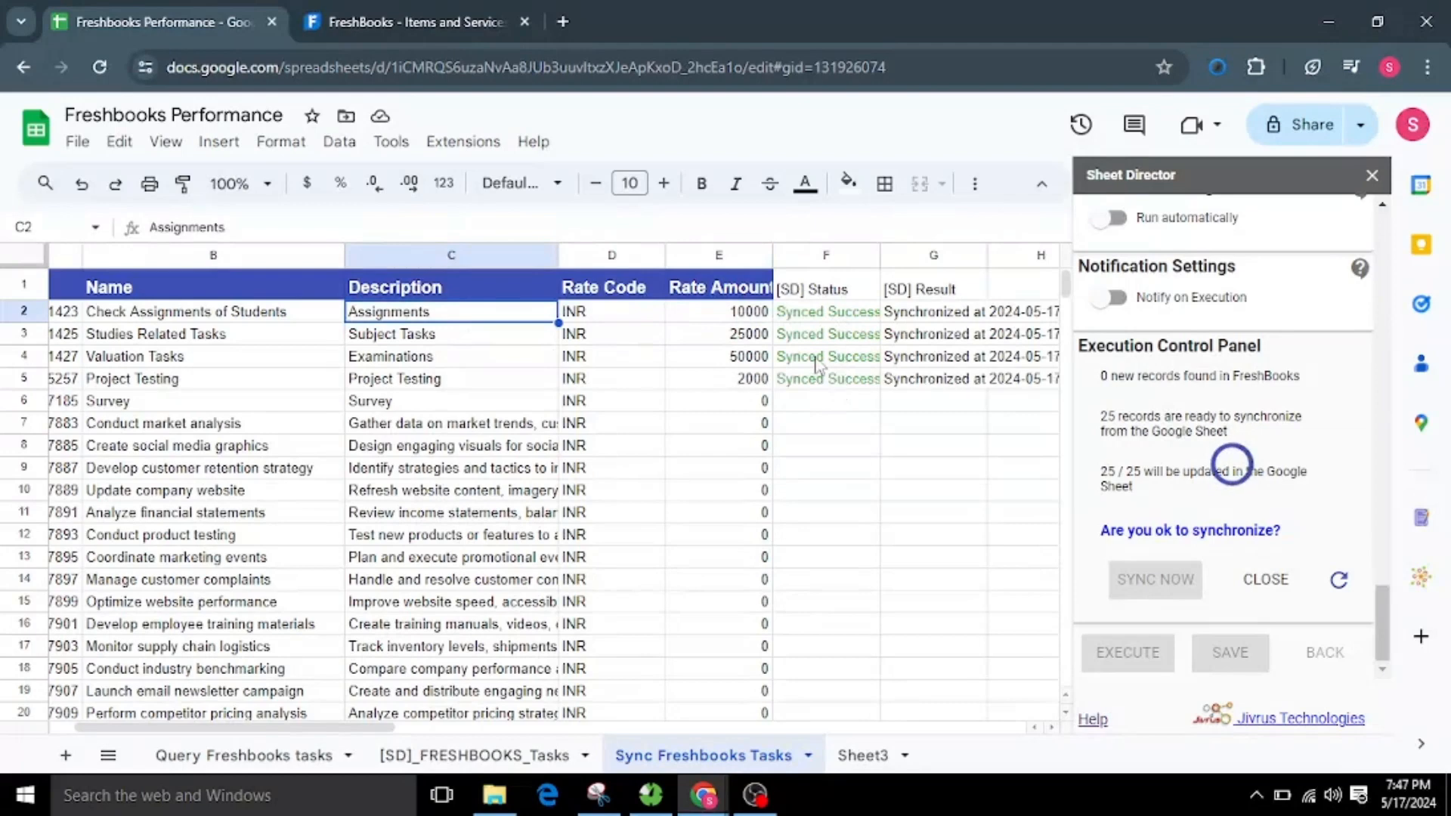
click(282, 317)
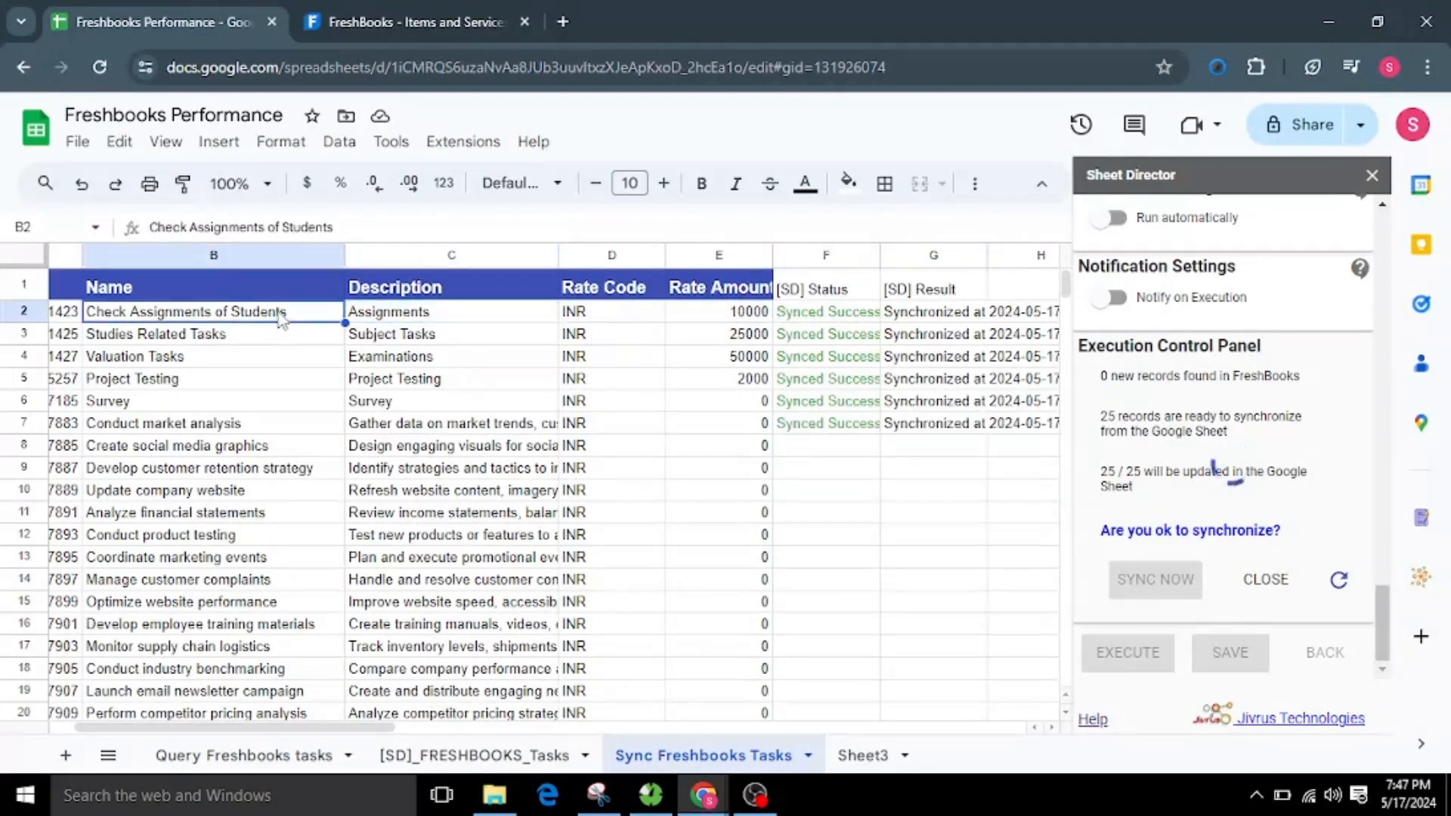
click(393, 321)
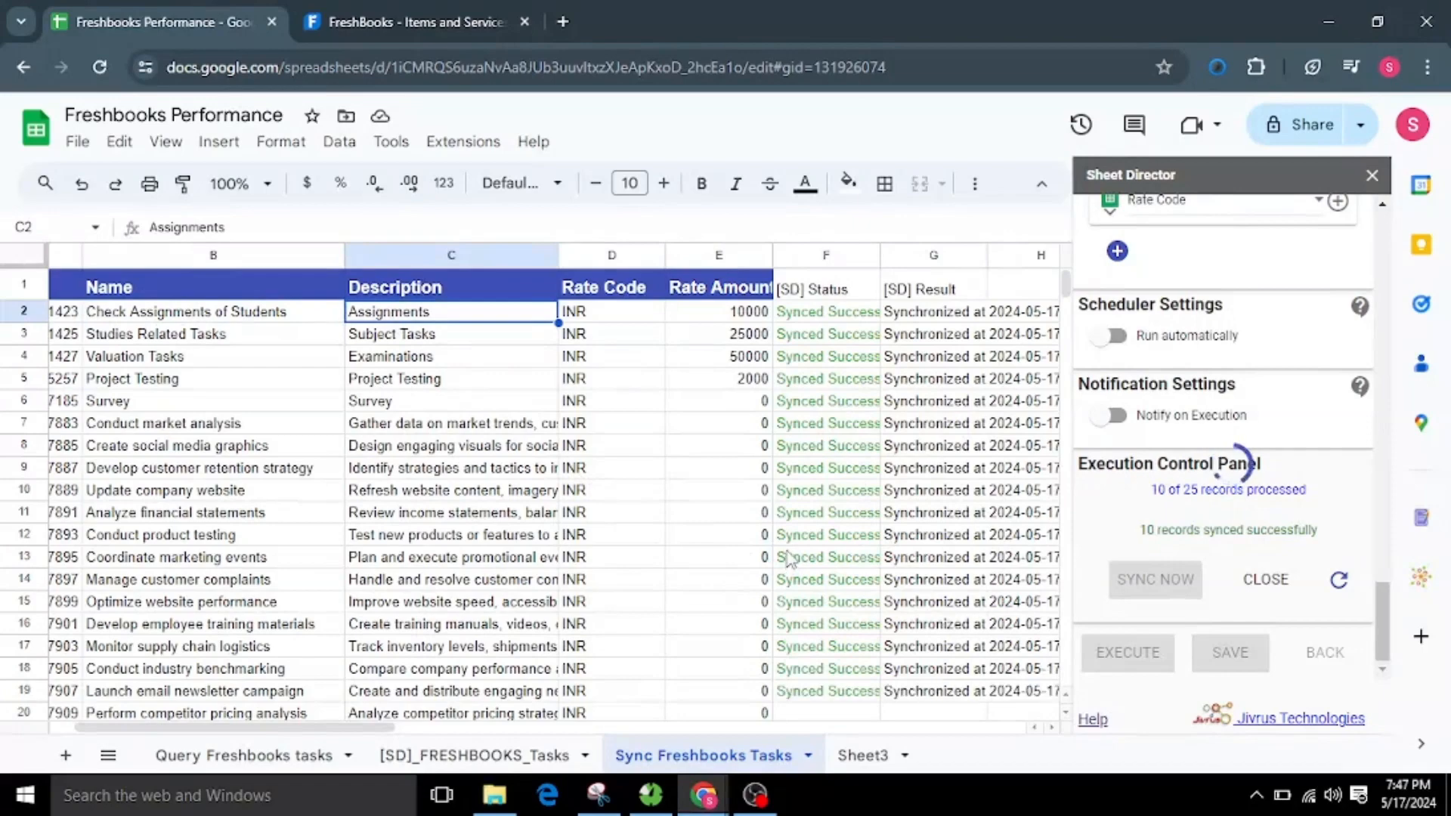
scroll(786, 561, down, 3)
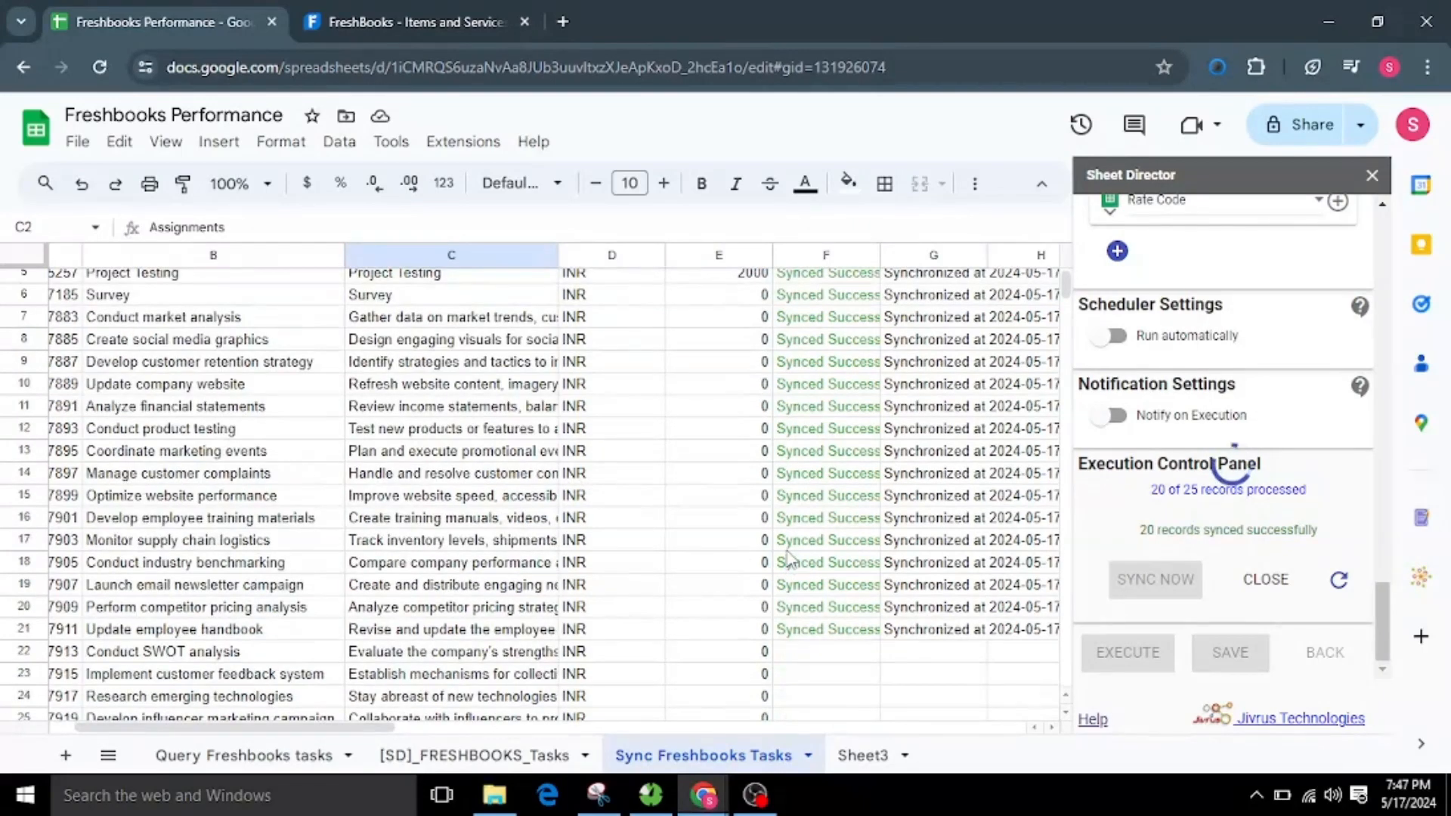
scroll(786, 561, down, 3)
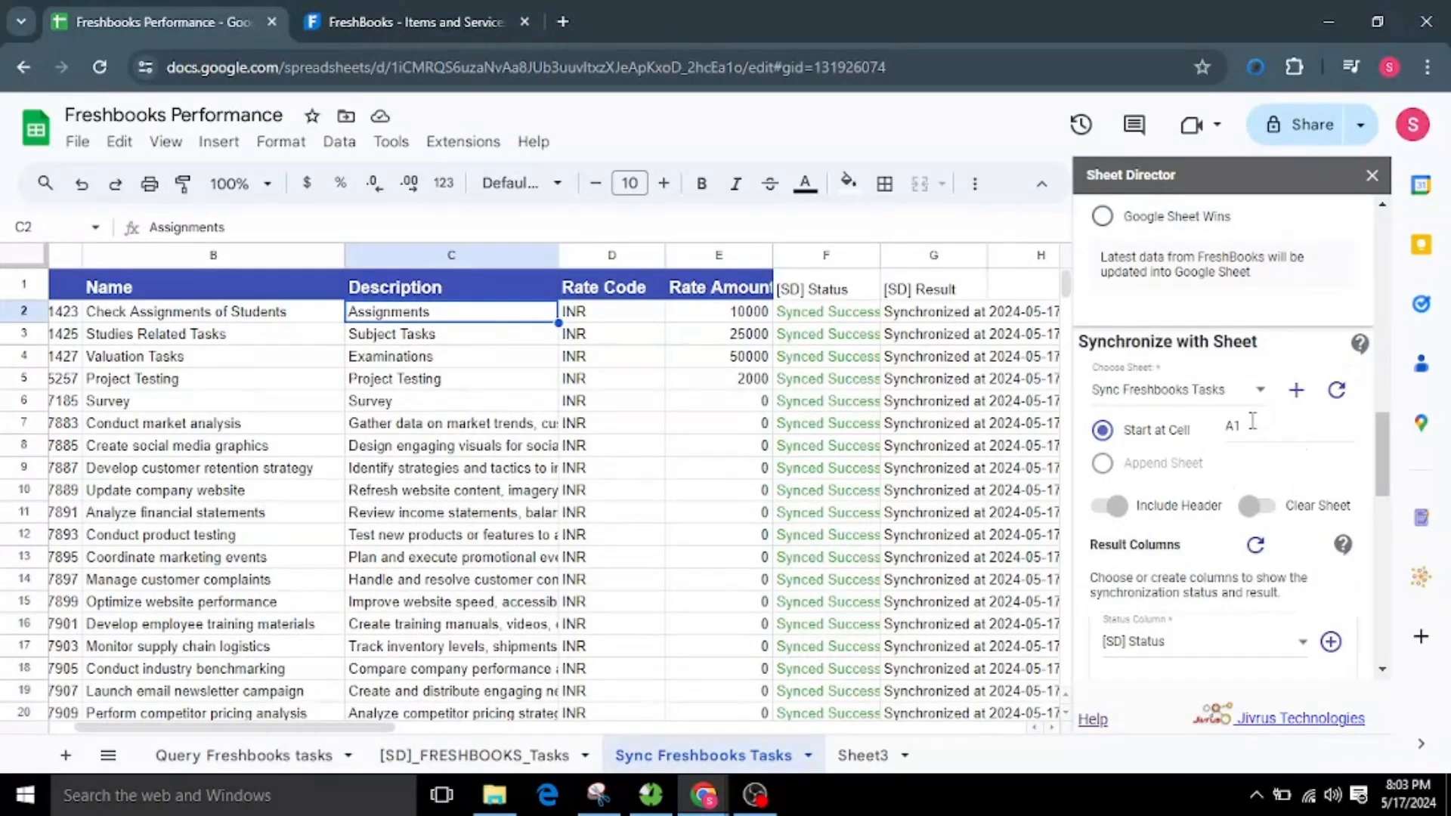
Set the synchronization's start cell to B5.
drag(1252, 424, 1219, 432)
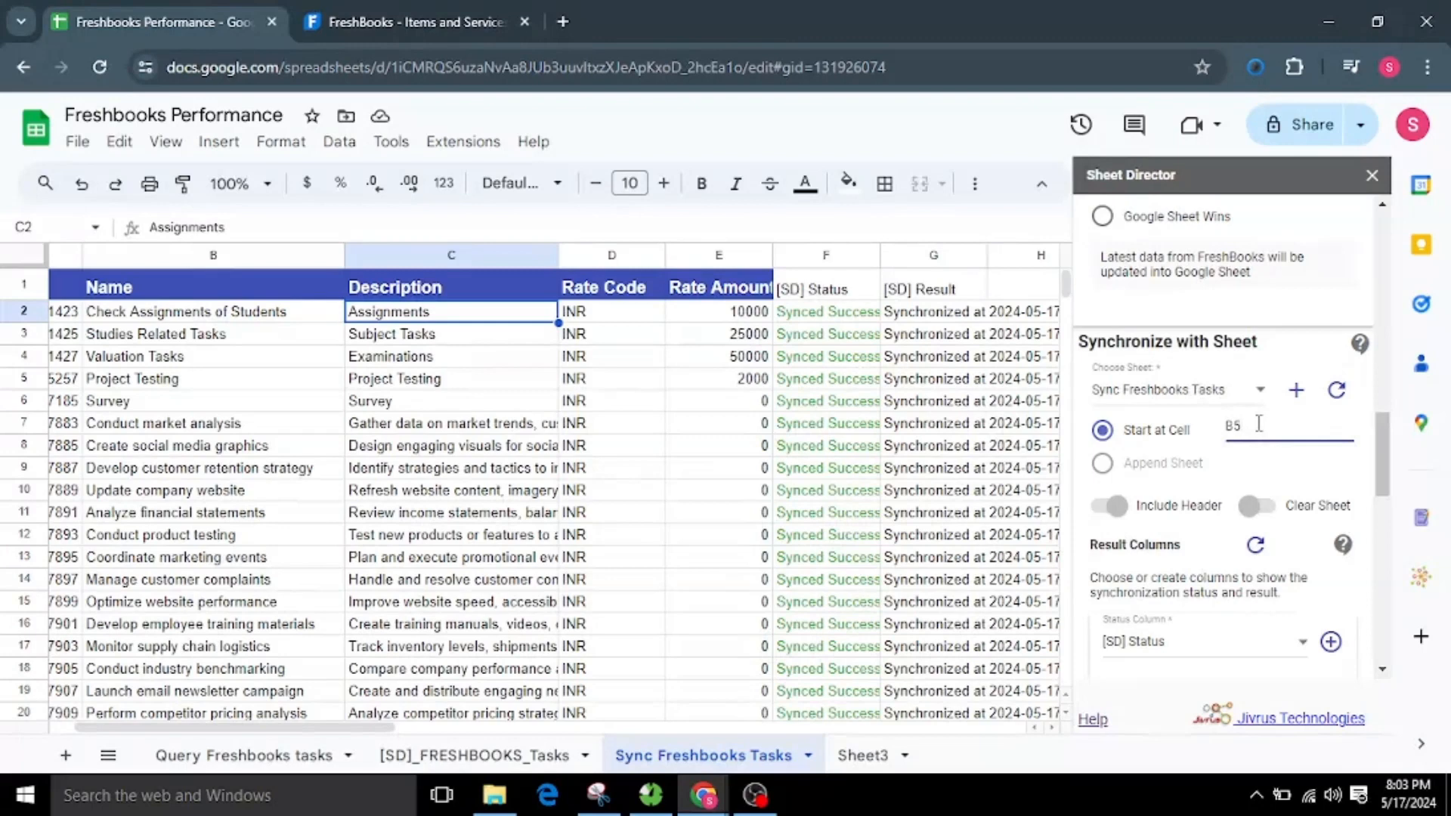
Choose Sheet3 as the sheet to synchronize with.
click(1258, 453)
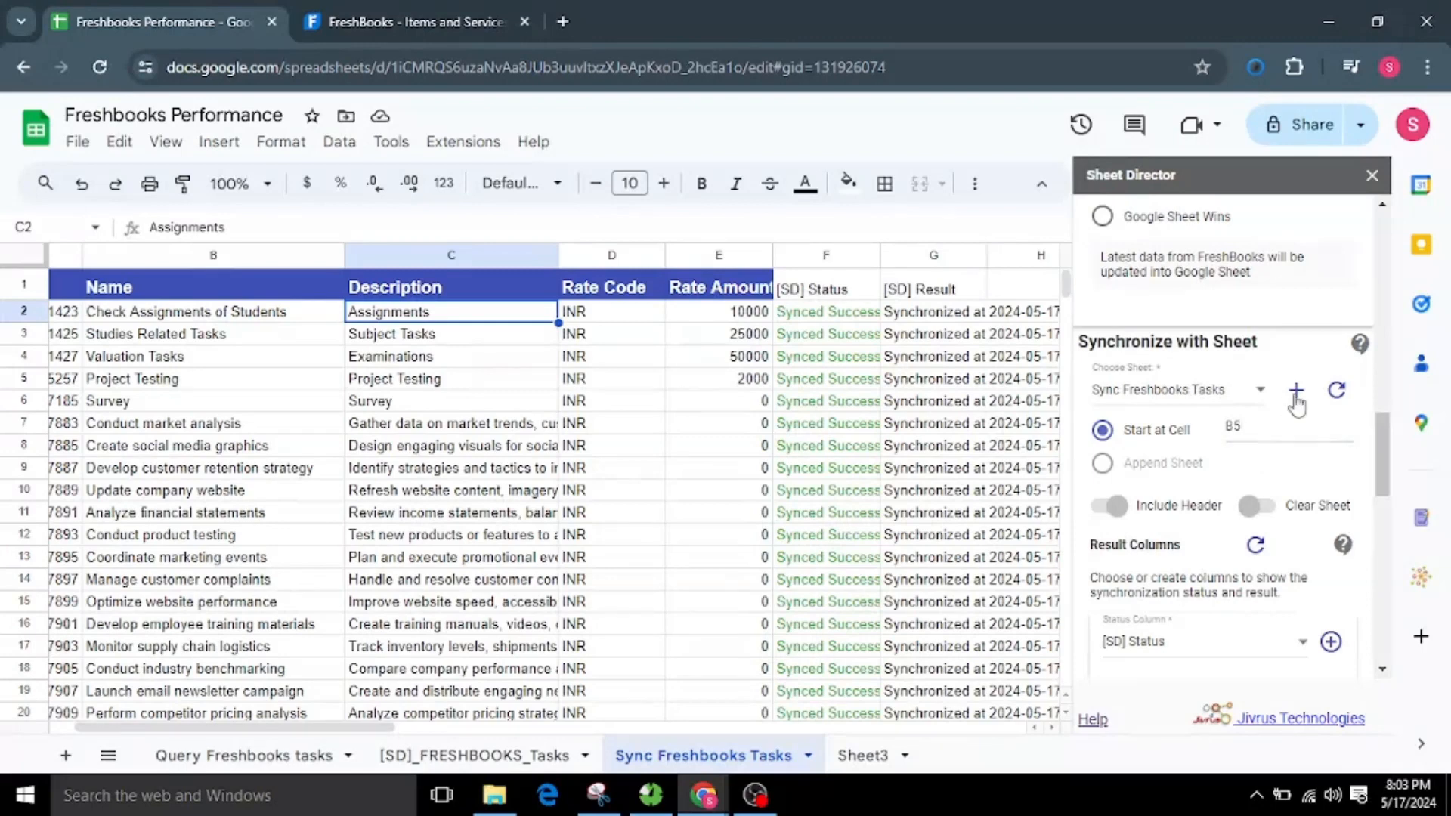
click(1226, 393)
click(1202, 442)
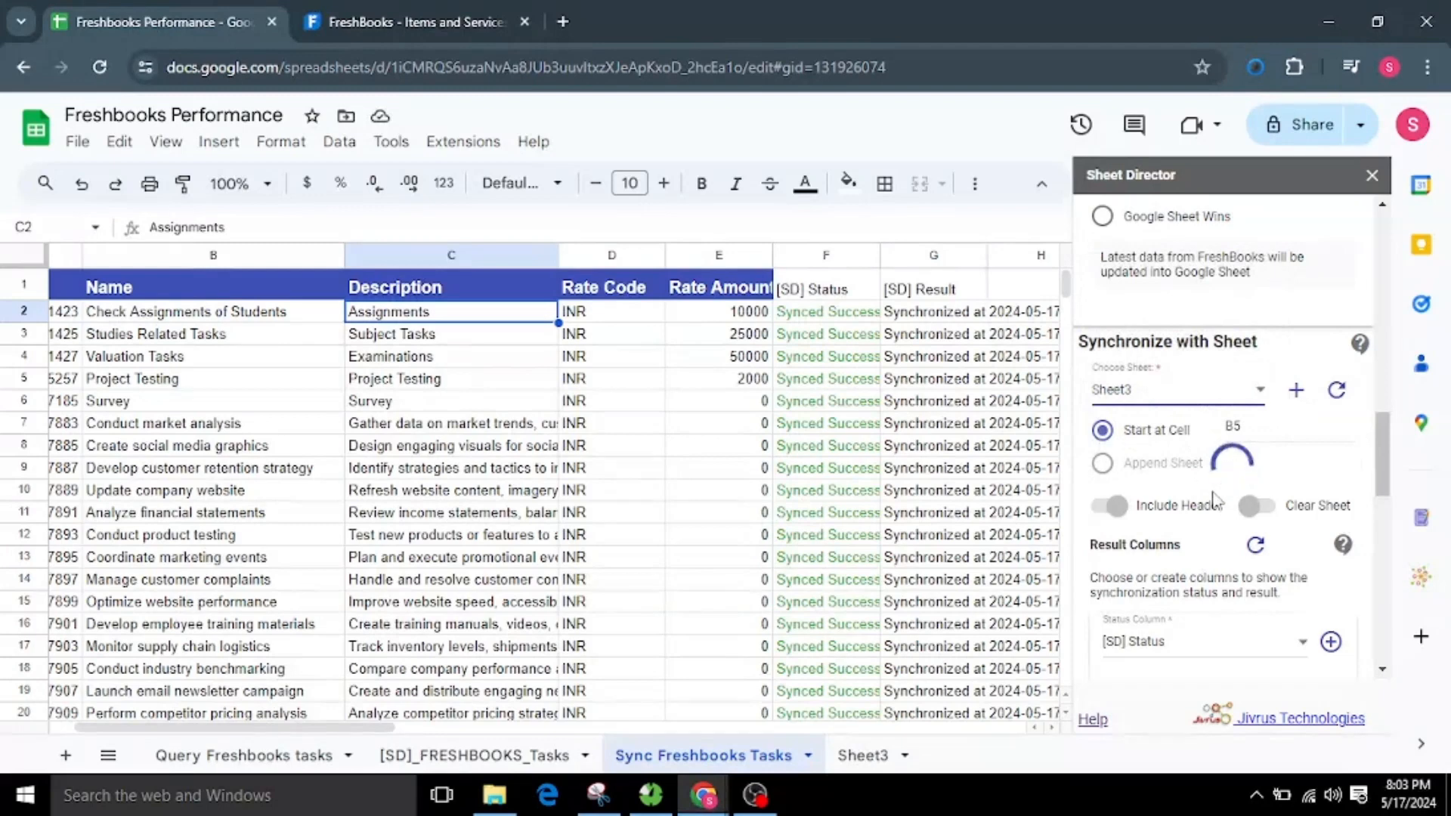
Execute the synchronization and get the FreshBooks task records into the empty Sheet3.
scroll(1214, 502, down, 10)
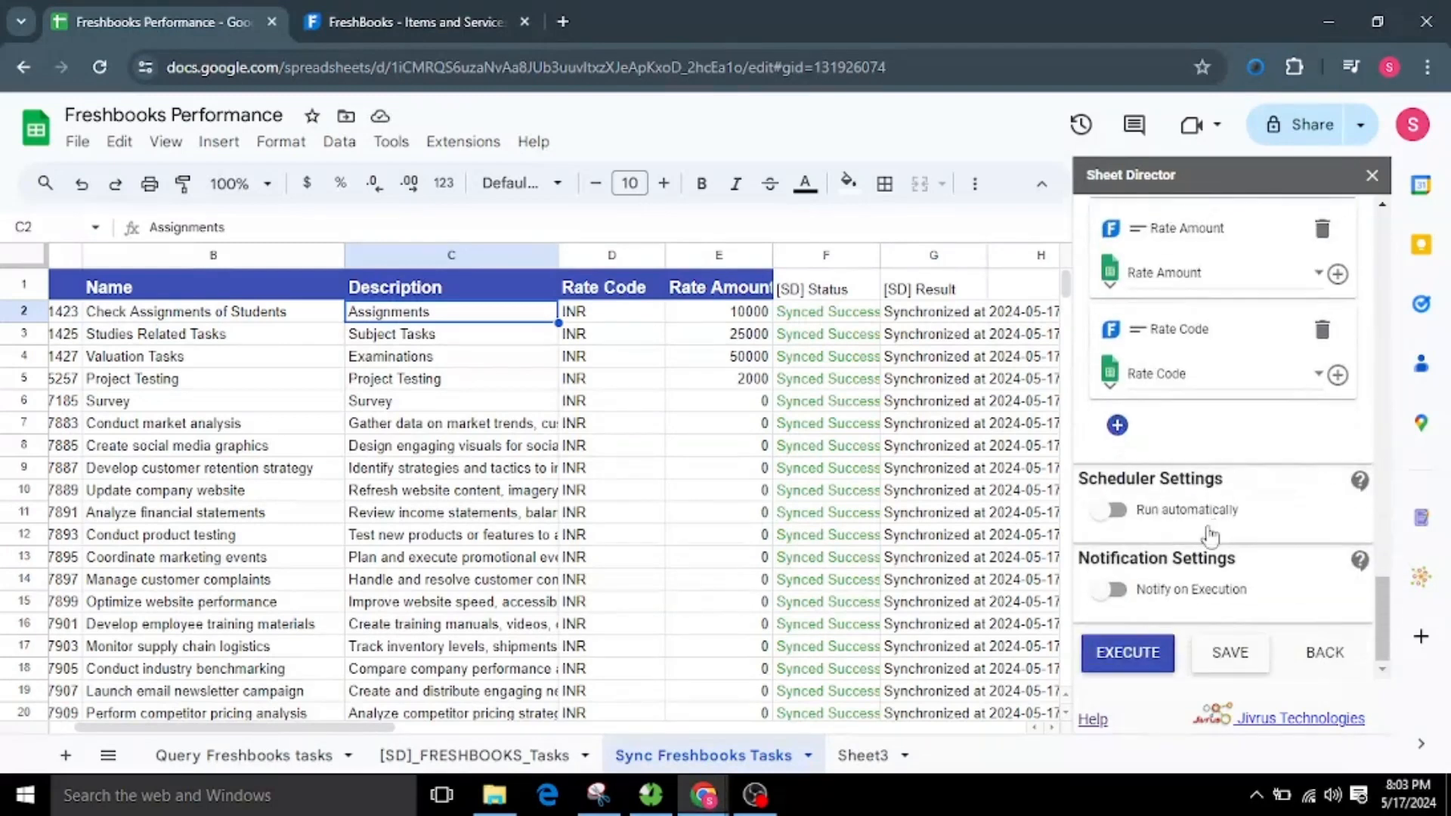
click(1147, 653)
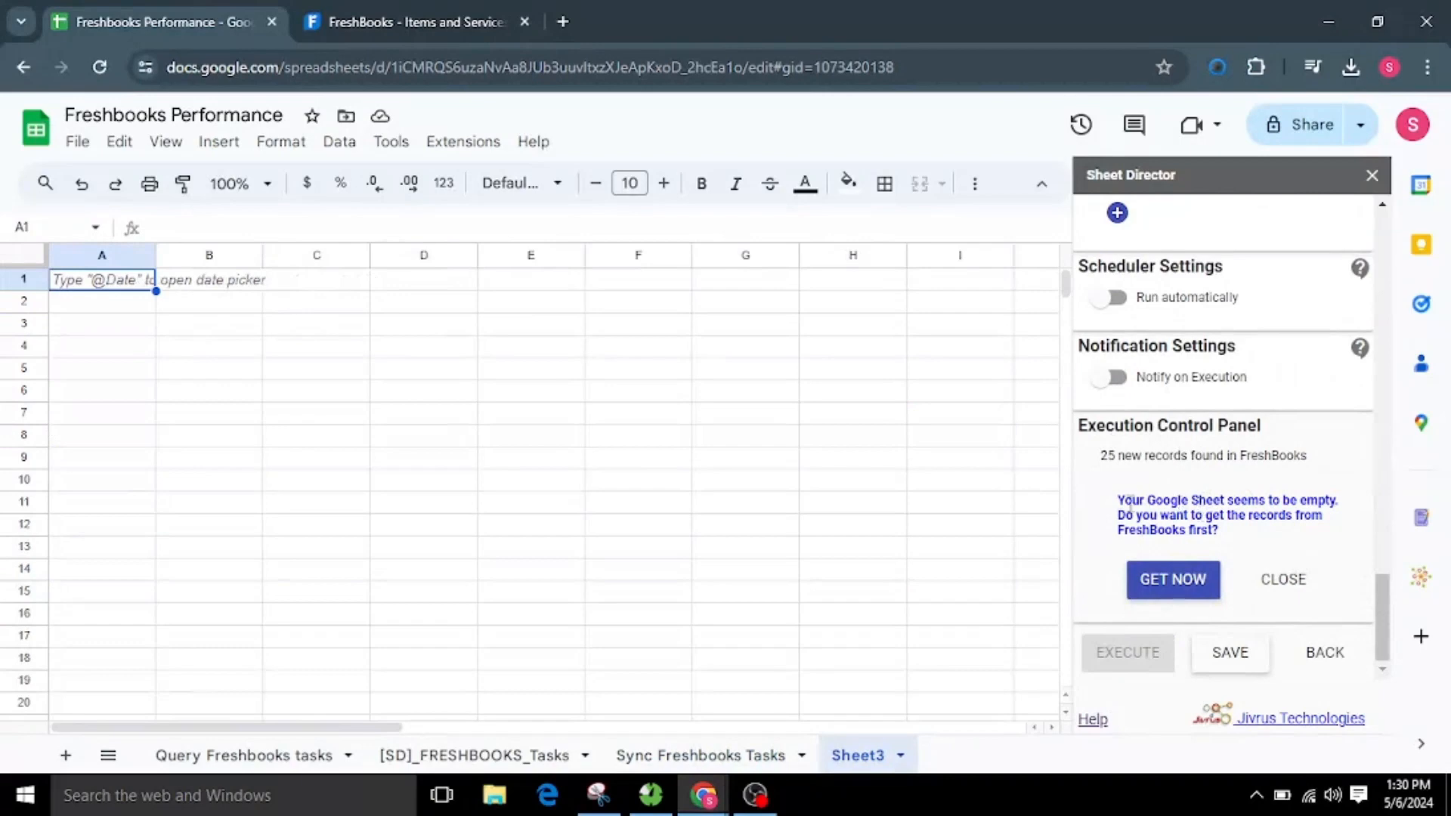
drag(1111, 511, 1268, 531)
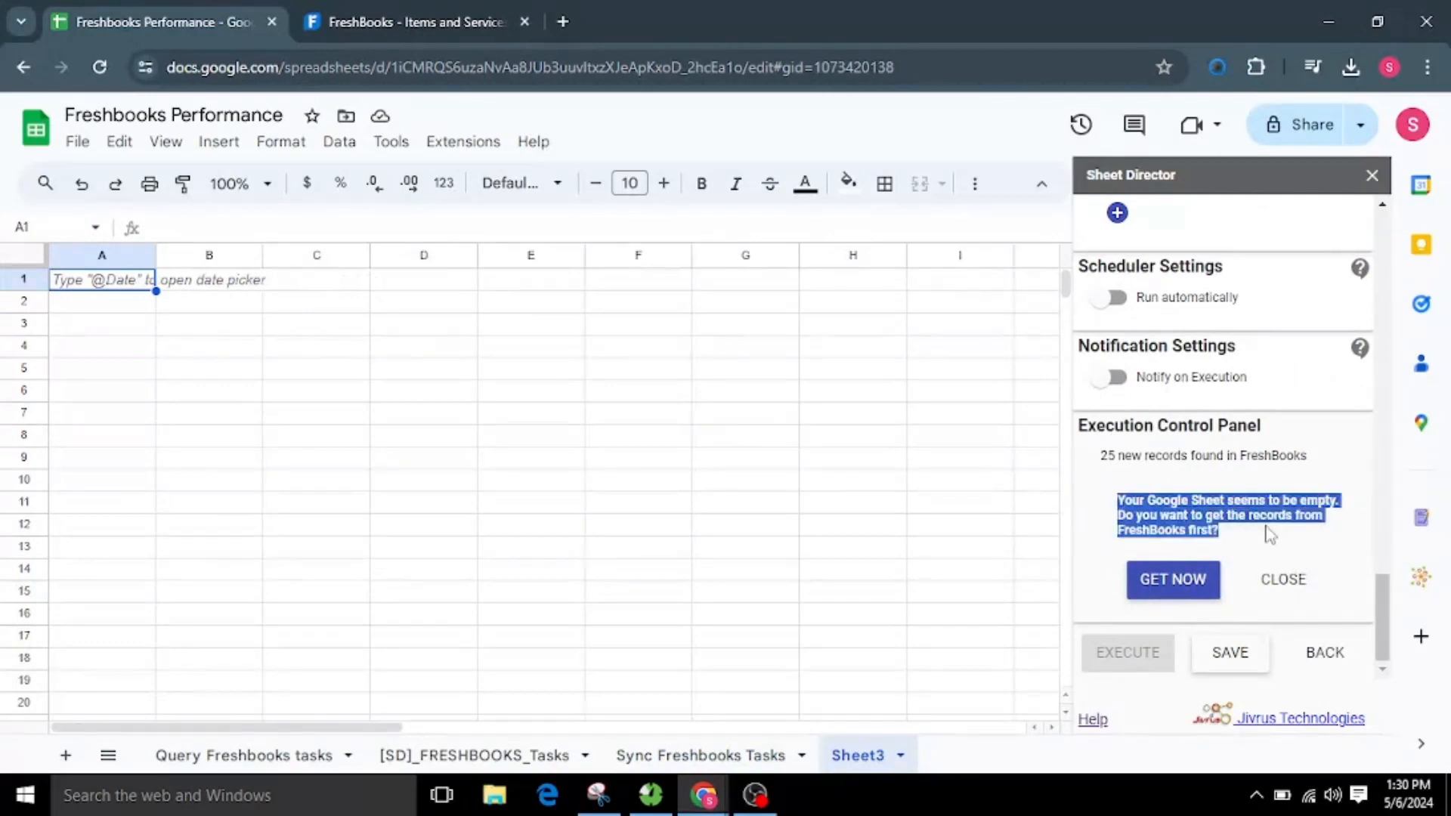
click(1271, 536)
click(1193, 587)
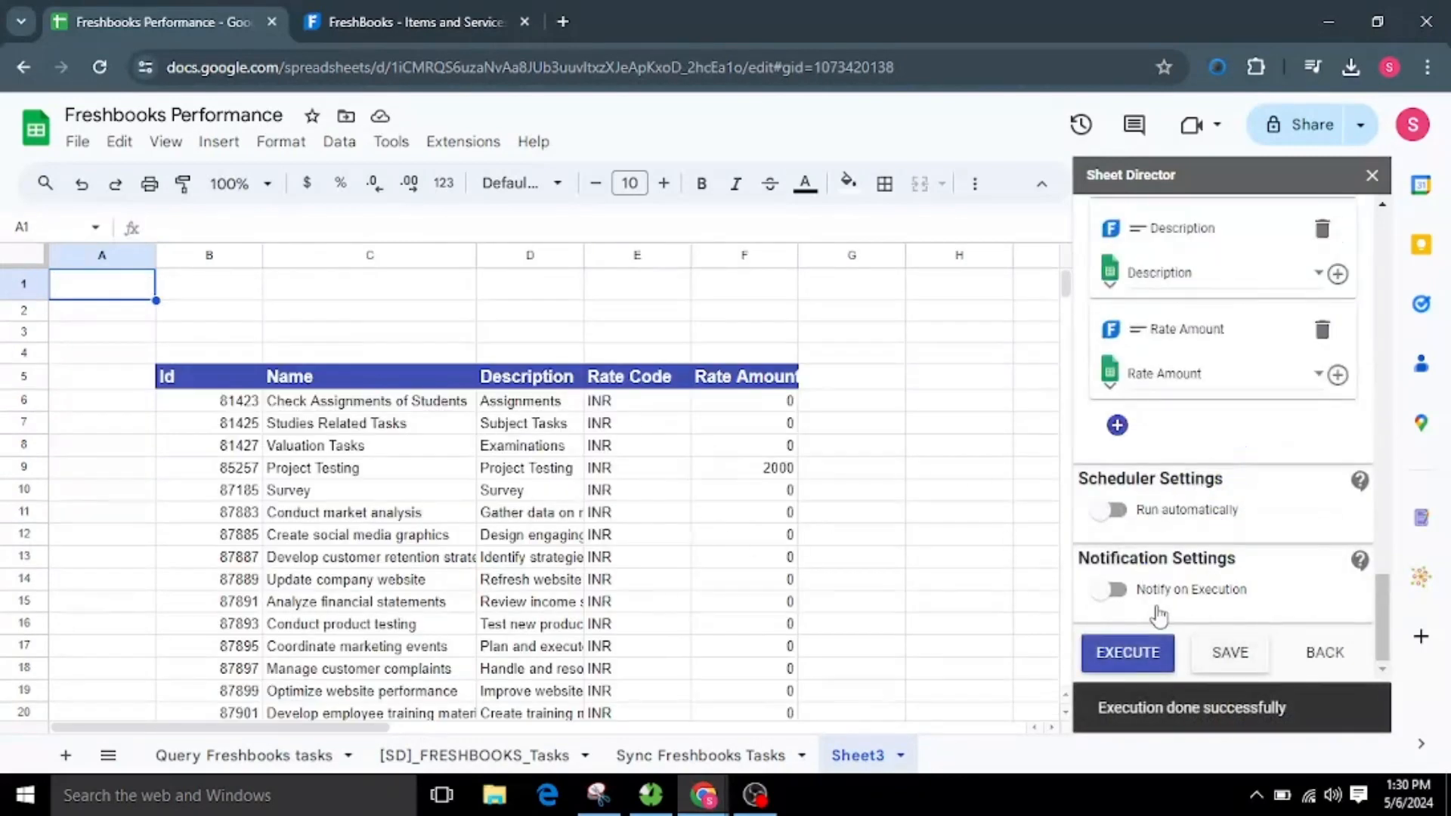
Create new status and result columns in Sheet3 to hold the synchronization outcome.
scroll(1179, 604, up, 8)
scroll(1179, 605, up, 2)
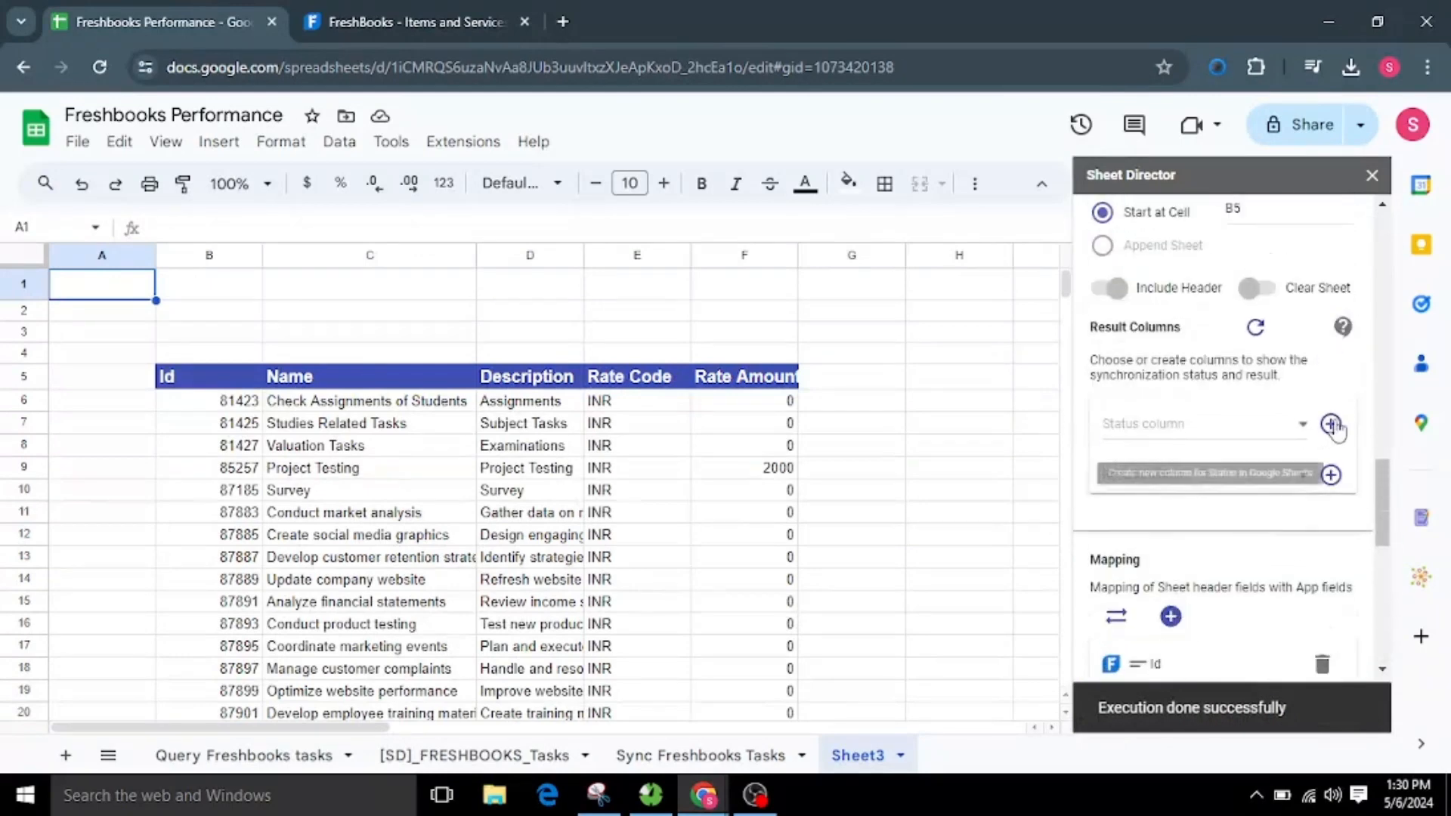
click(1331, 474)
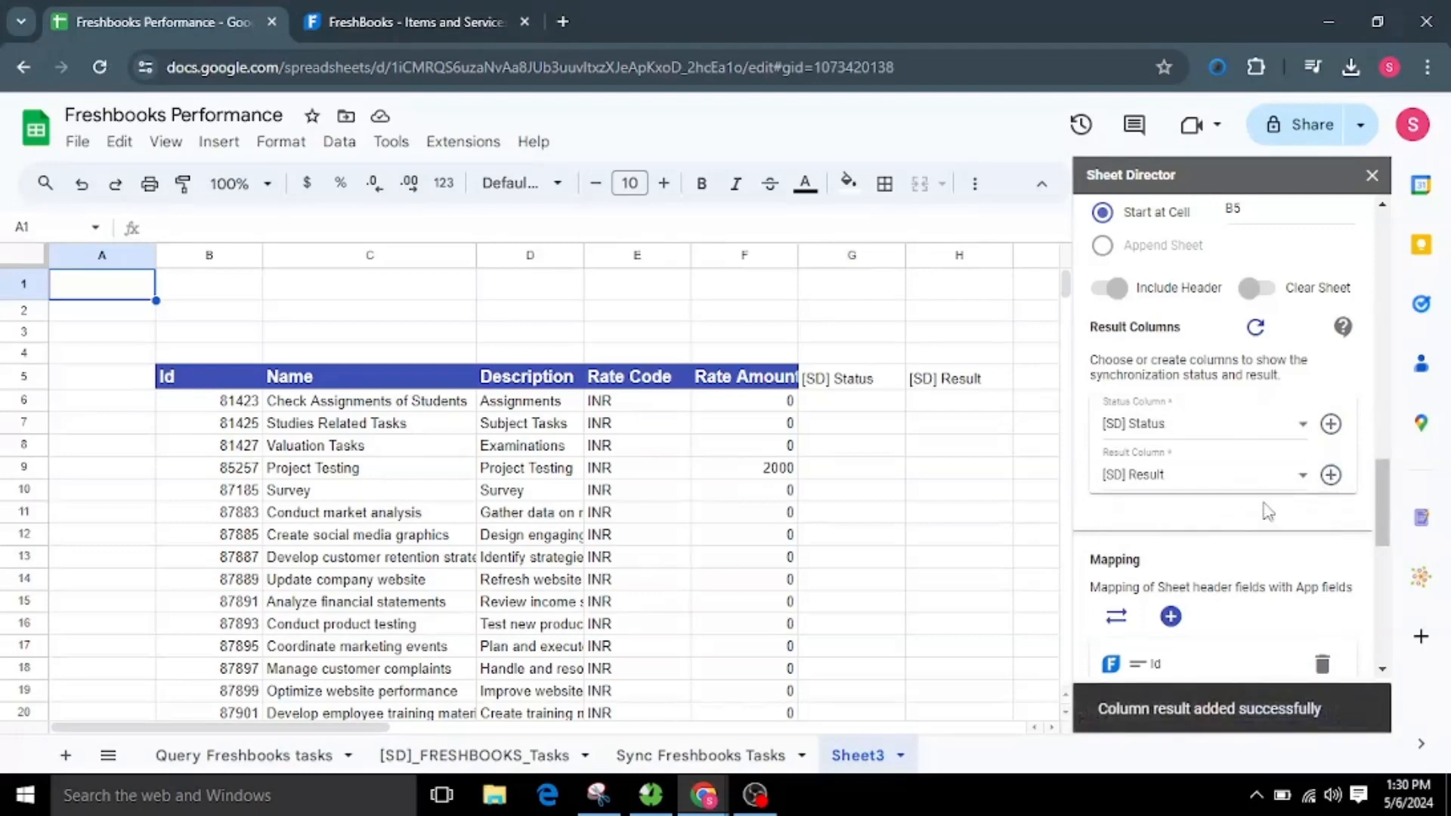
Execute the synchronization again, start syncing the Sheet3 records, and follow the status and result entries down the rows.
scroll(1268, 511, down, 10)
click(1136, 651)
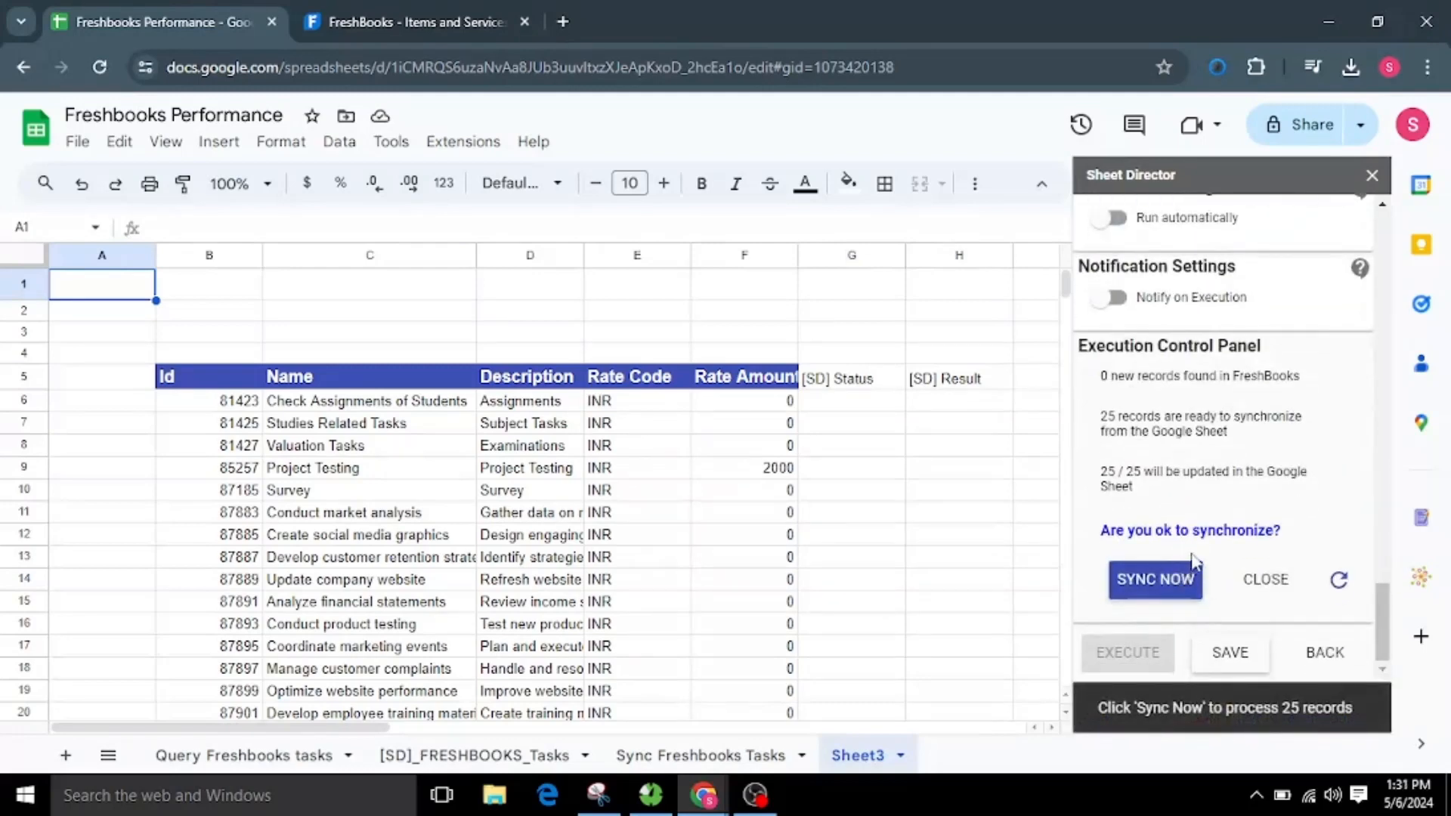
click(1159, 595)
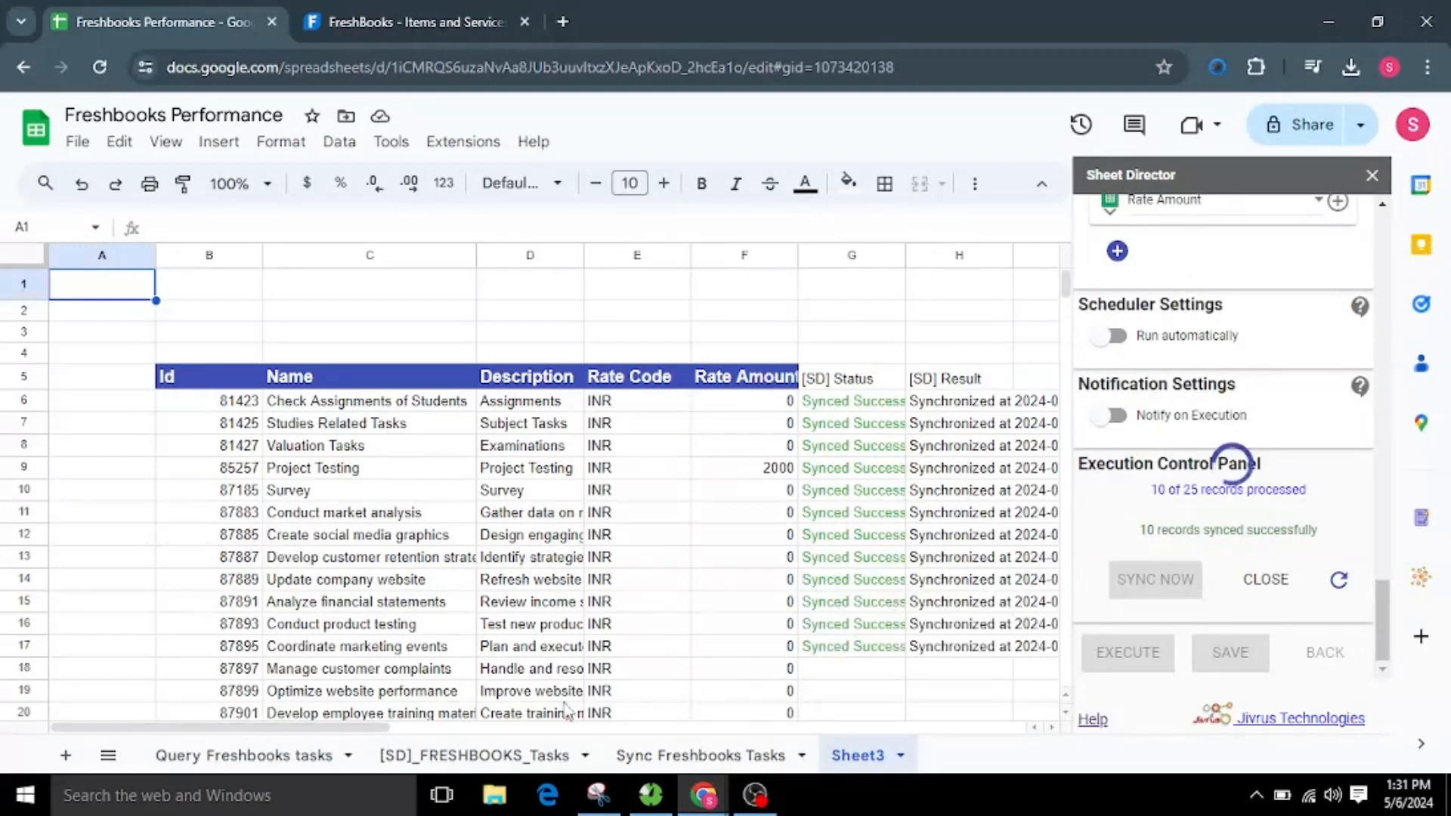
mouse_move(378, 730)
mouse_down()
mouse_move(433, 737)
mouse_move(396, 735)
mouse_up()
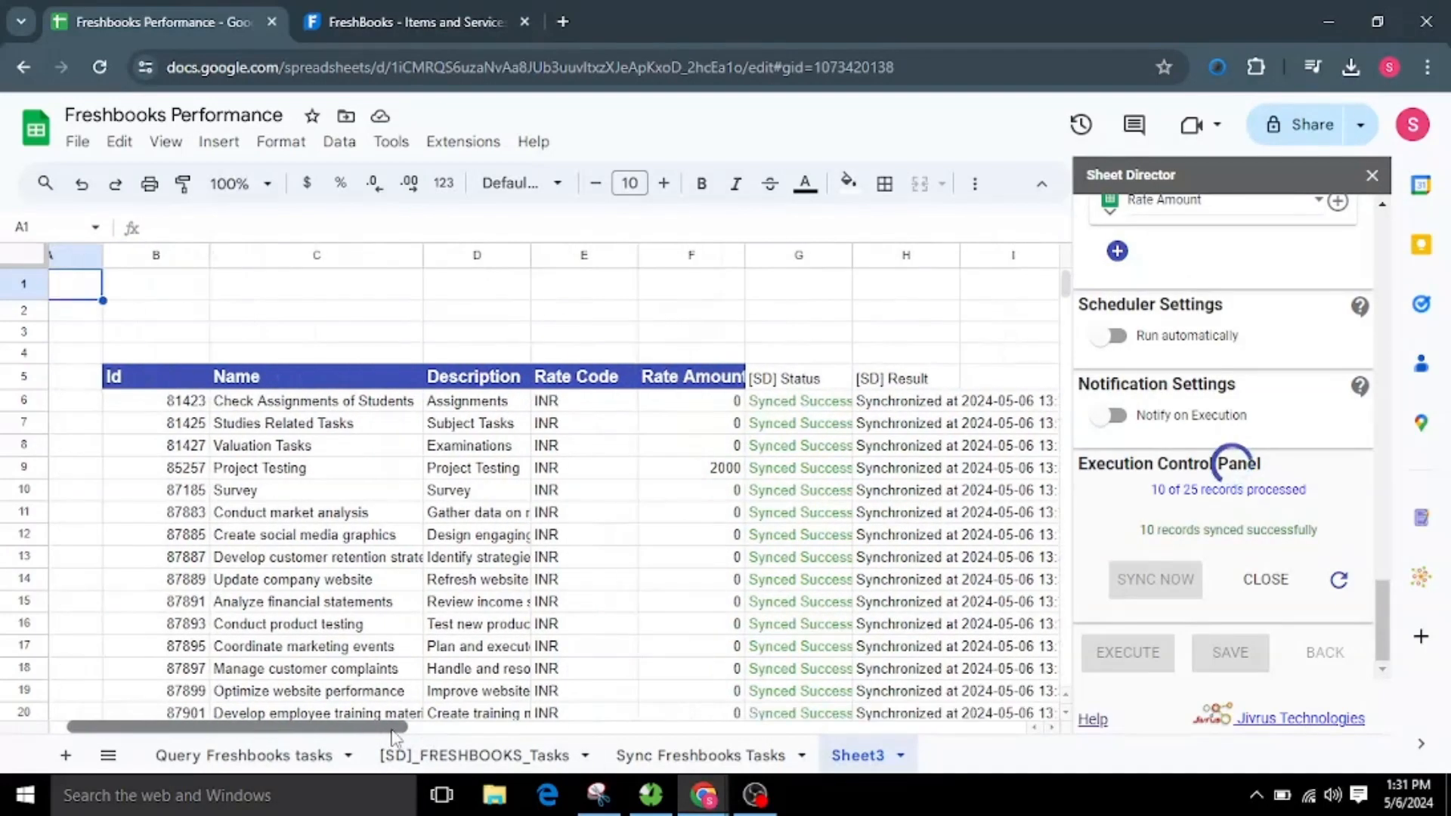
scroll(786, 610, down, 5)
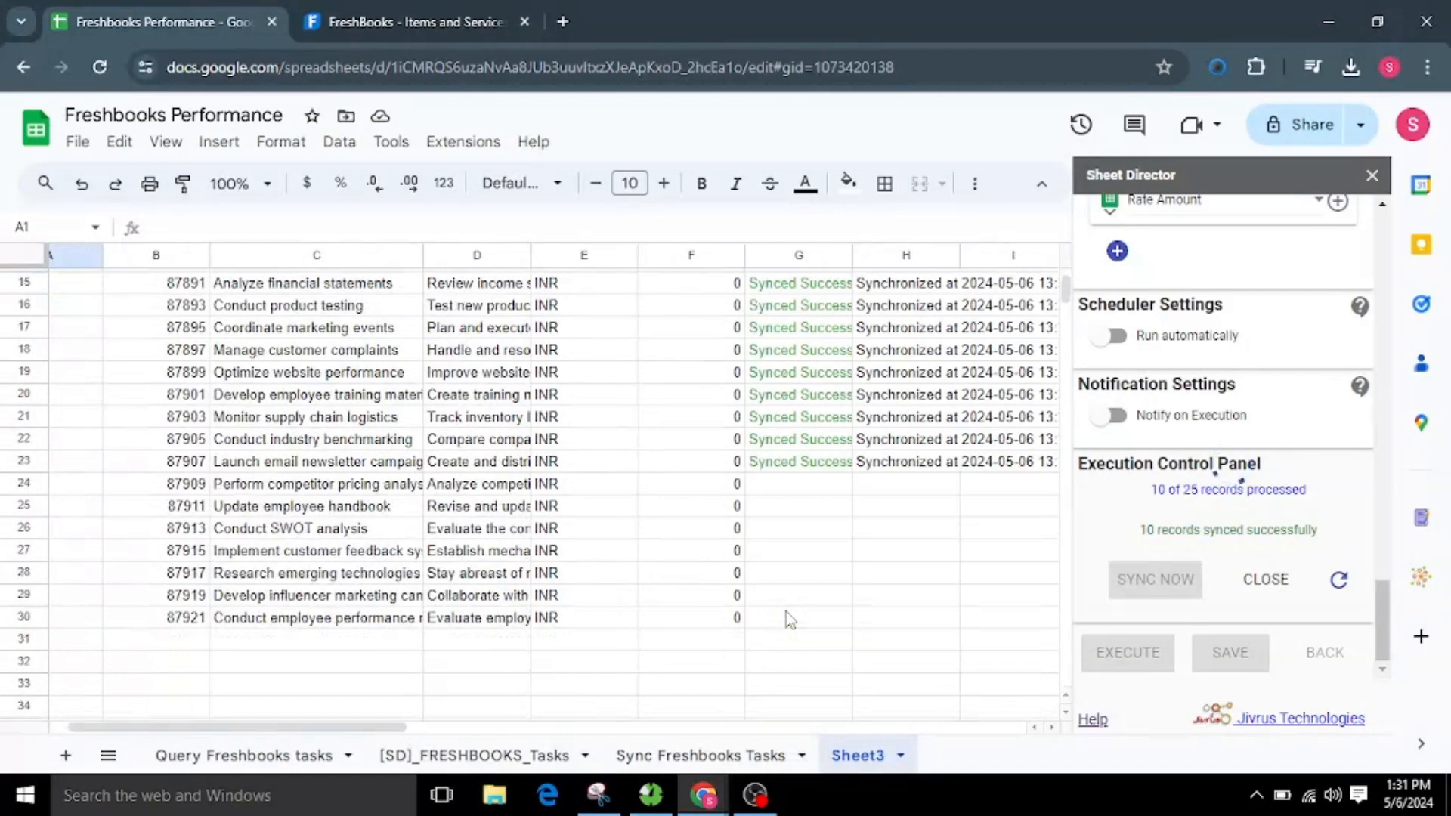